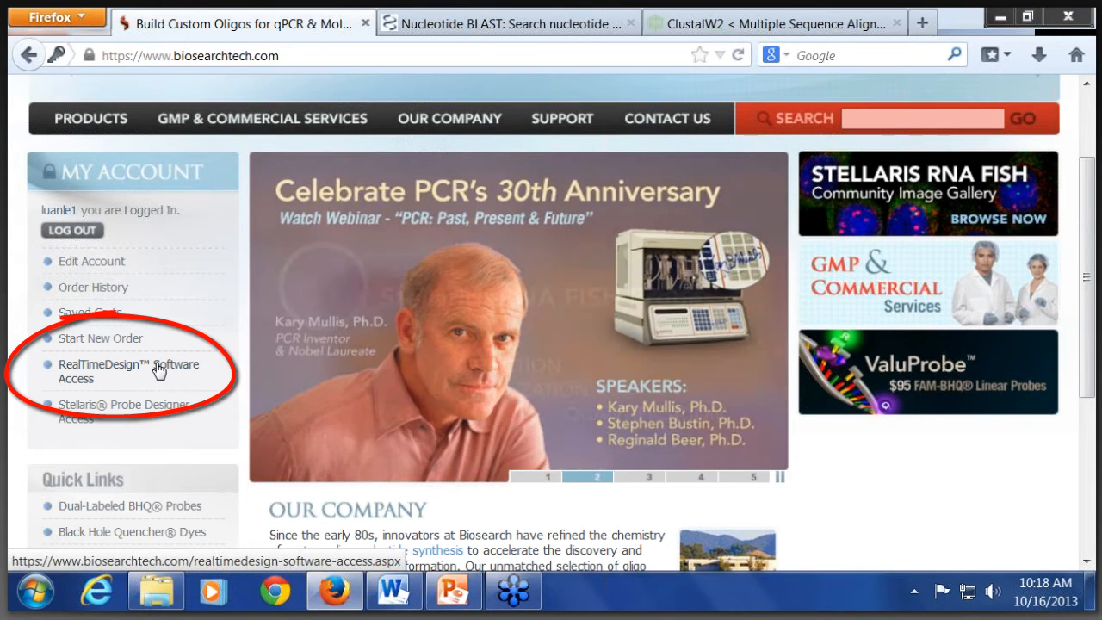
Step: Open the RealTimeDesign Software Access page and start the Dual-Labeled Probes design module
click(158, 370)
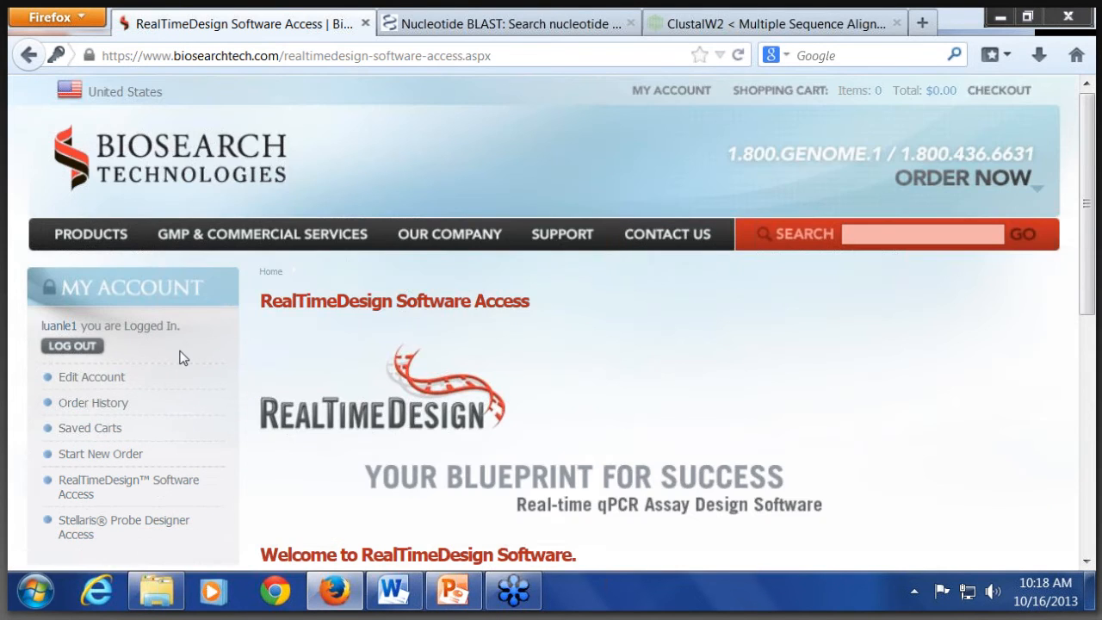
scroll(182, 358, down, 3)
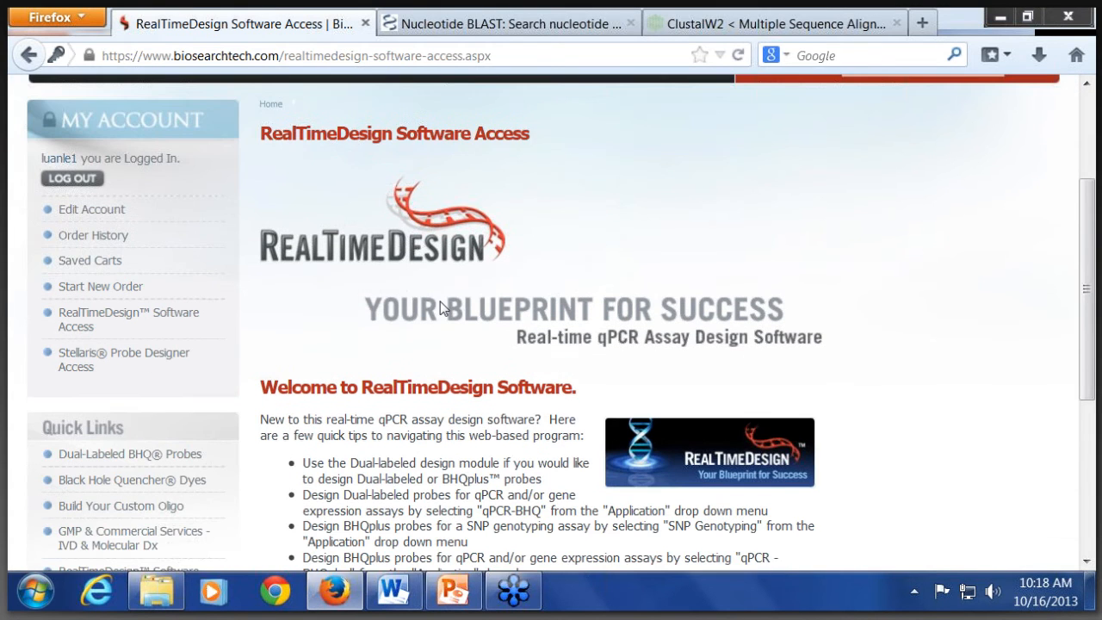
scroll(886, 279, down, 2)
scroll(412, 407, down, 2)
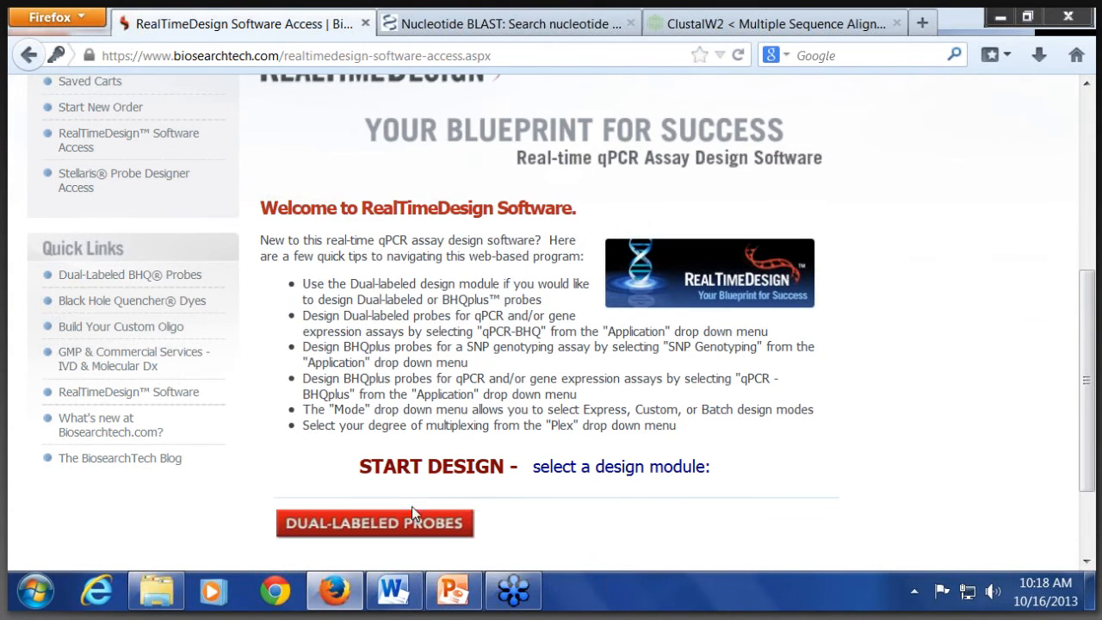
click(412, 527)
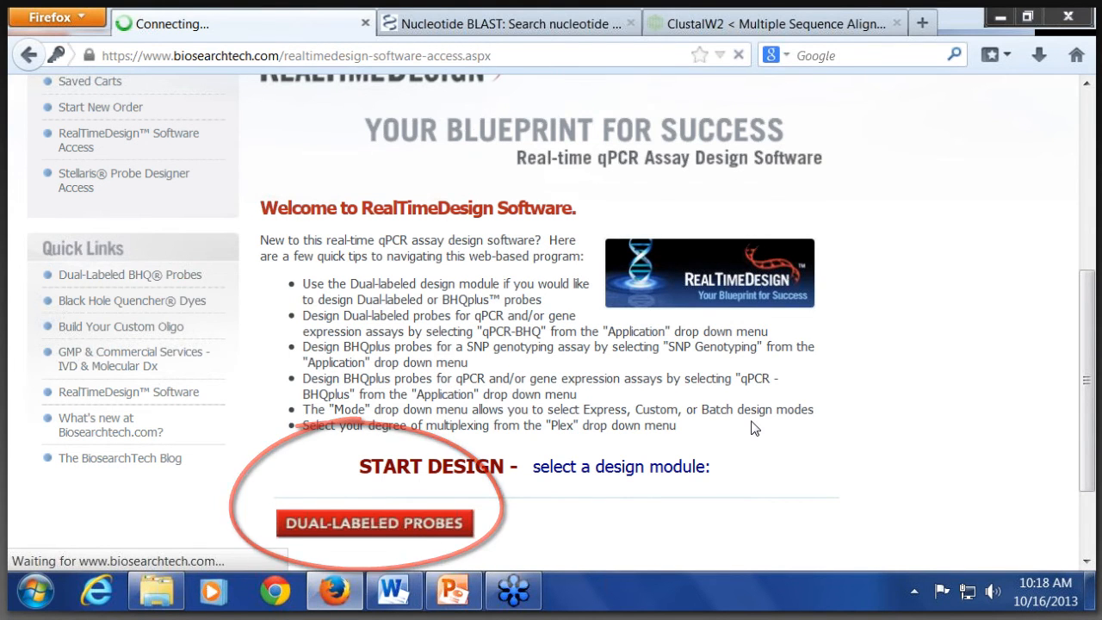
Step: Expand and read the page help and the sequence entry instructions, and reveal the file upload options
scroll(762, 393, down, 4)
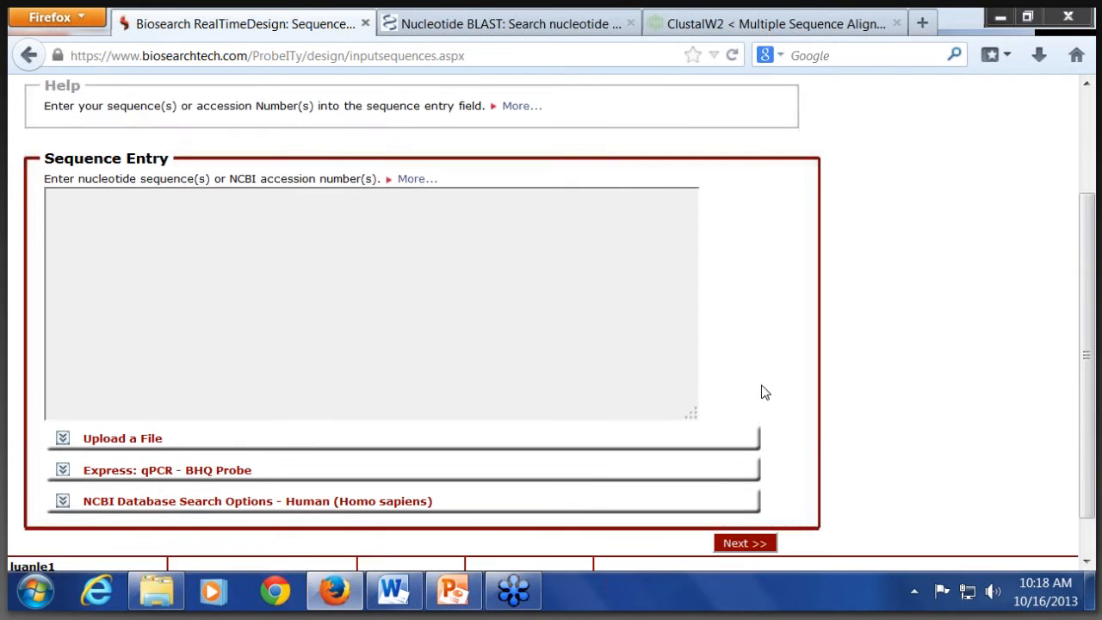
scroll(410, 252, up, 3)
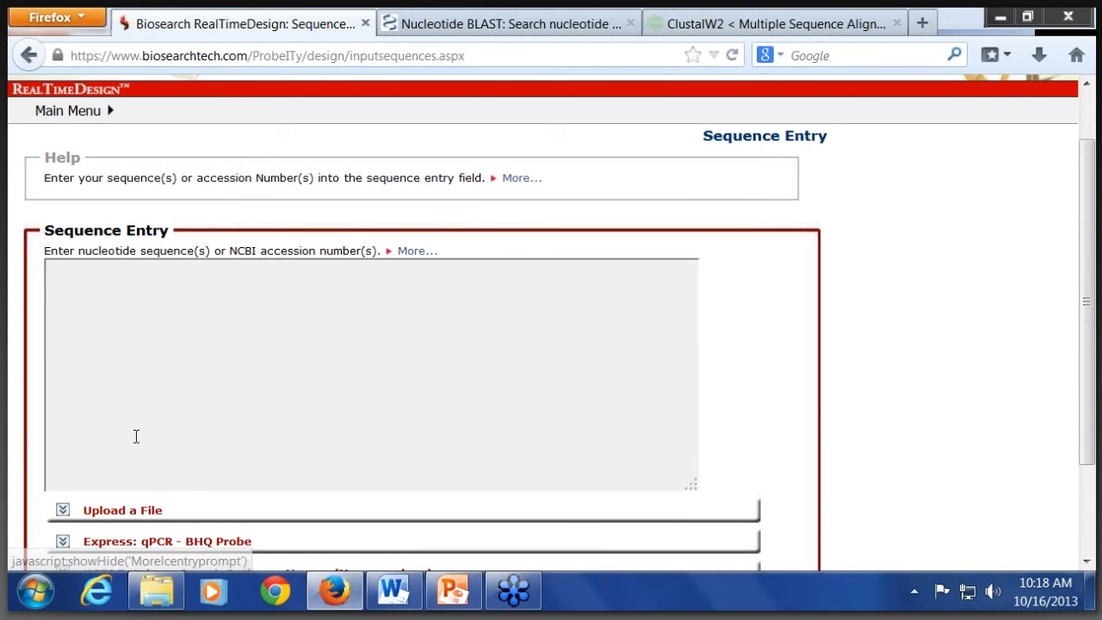
scroll(136, 436, down, 3)
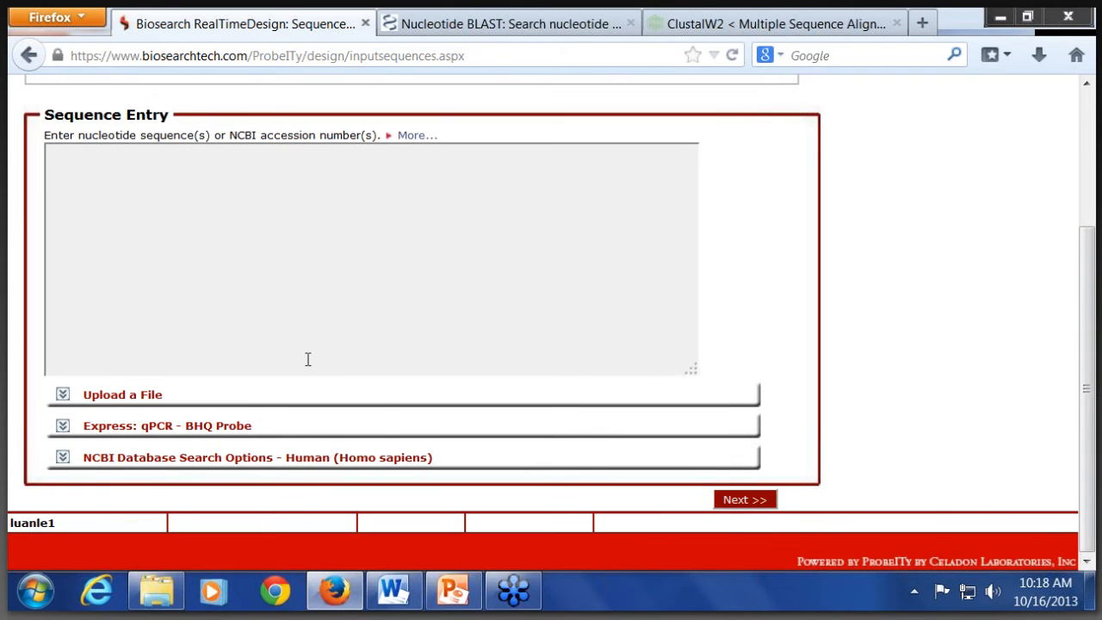
scroll(307, 359, up, 3)
click(499, 180)
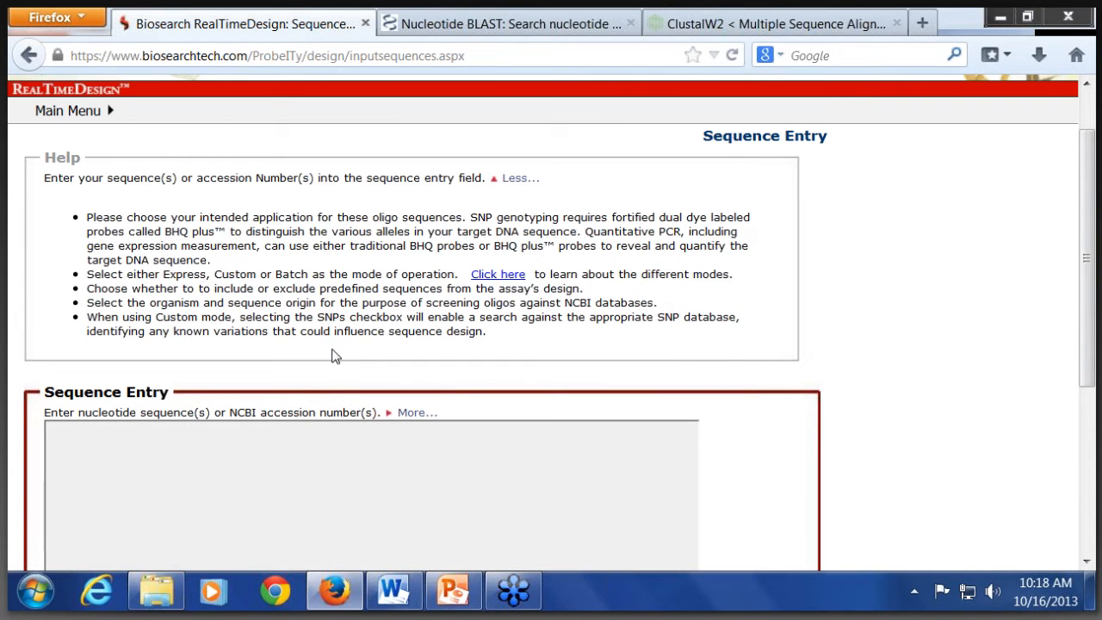
scroll(337, 356, down, 3)
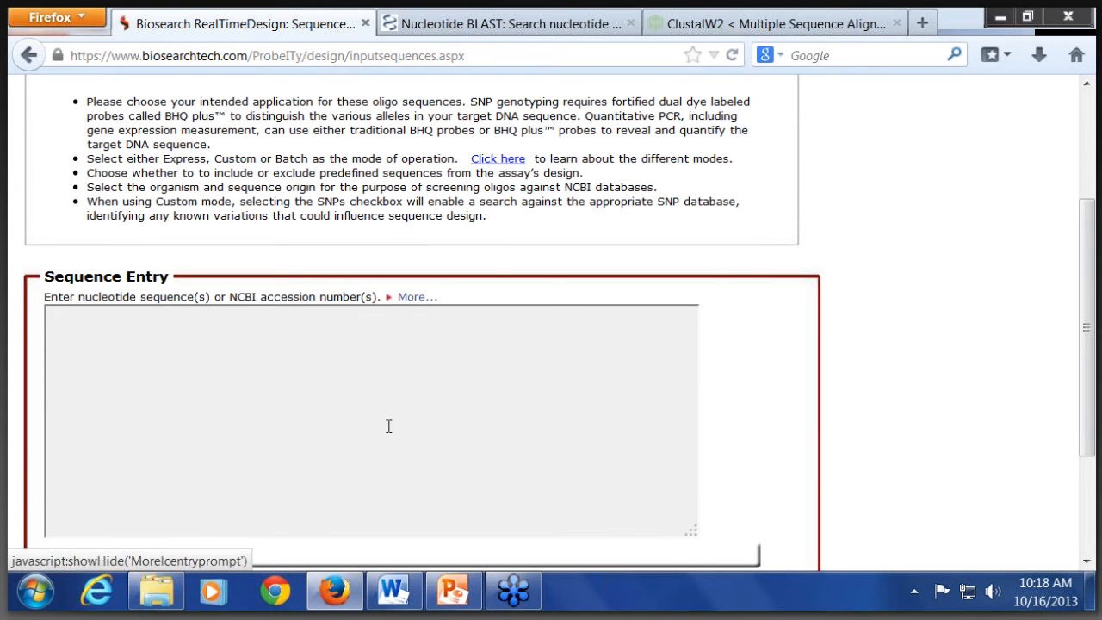
click(390, 297)
scroll(381, 387, down, 3)
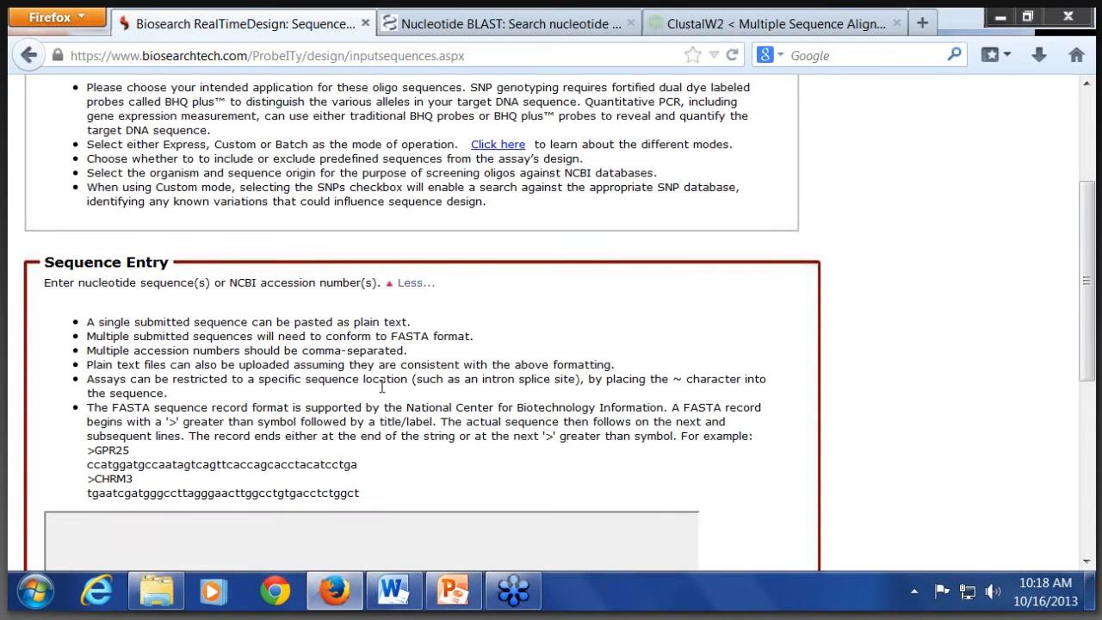
scroll(166, 379, down, 3)
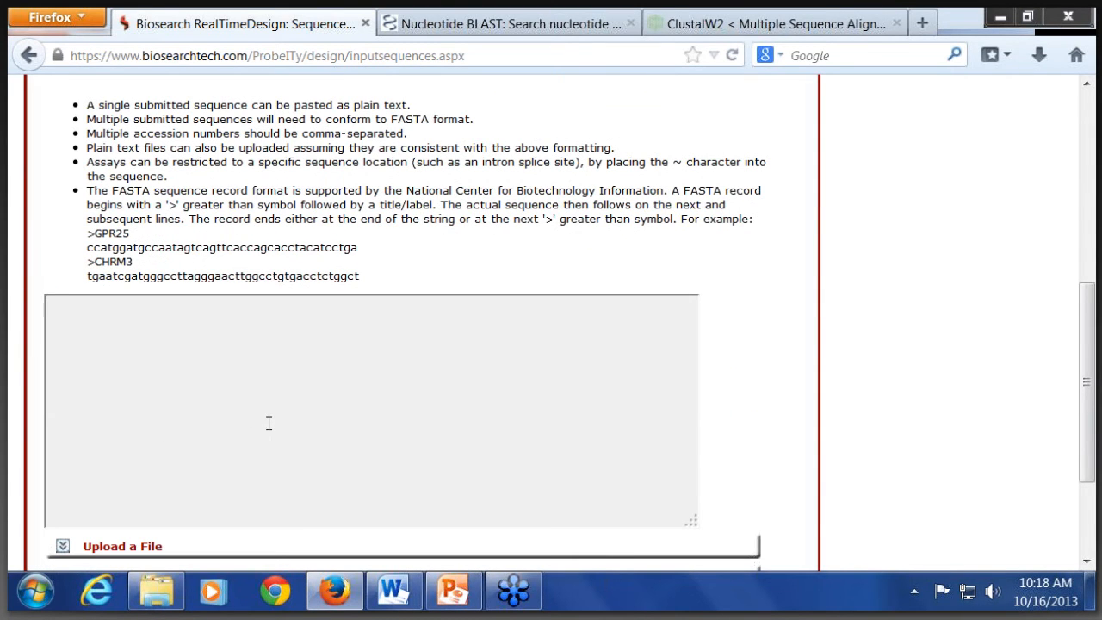
scroll(269, 423, up, 3)
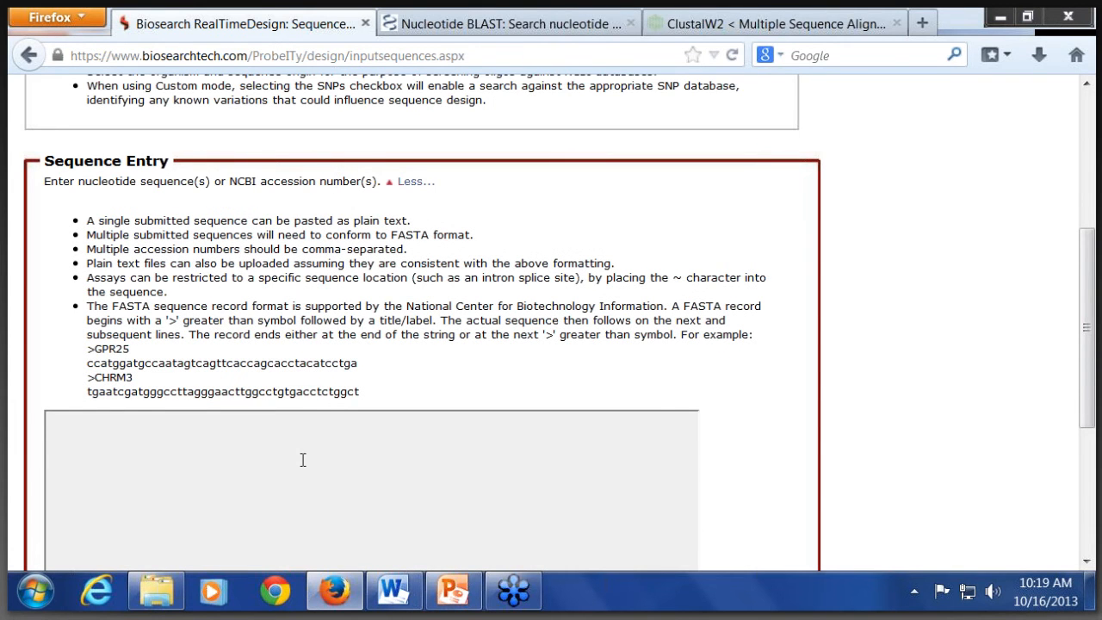
scroll(296, 437, down, 6)
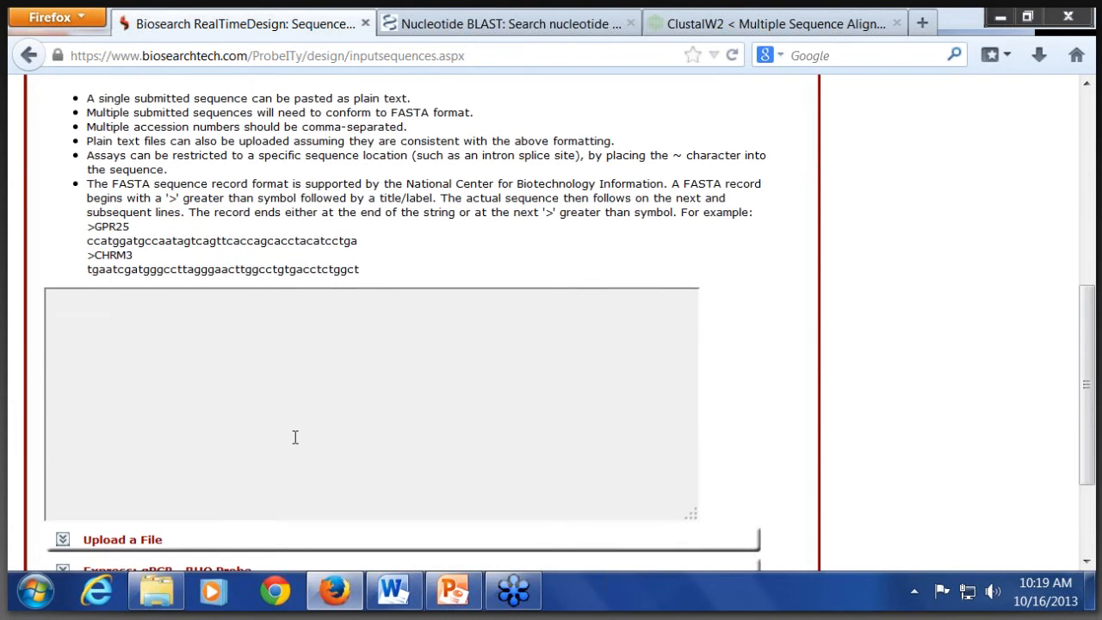
click(65, 430)
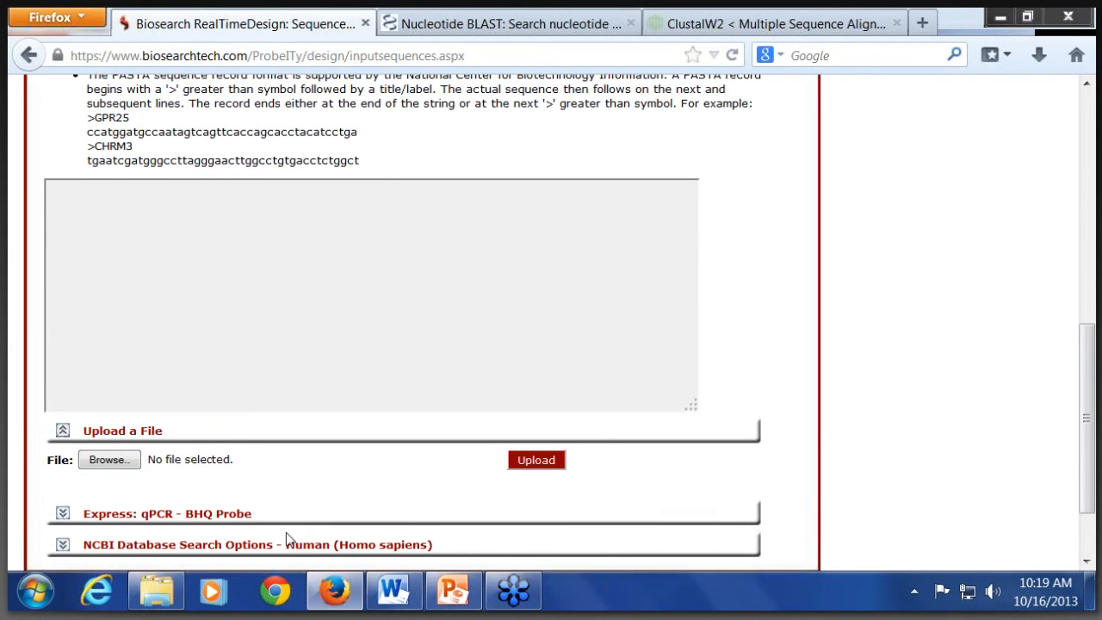
Step: Copy sequence1 with its FASTA header from the Word document "2- multiple ePCR sequences" and paste it into the RealTimeDesign sequence entry field
click(392, 590)
drag(41, 281, 77, 310)
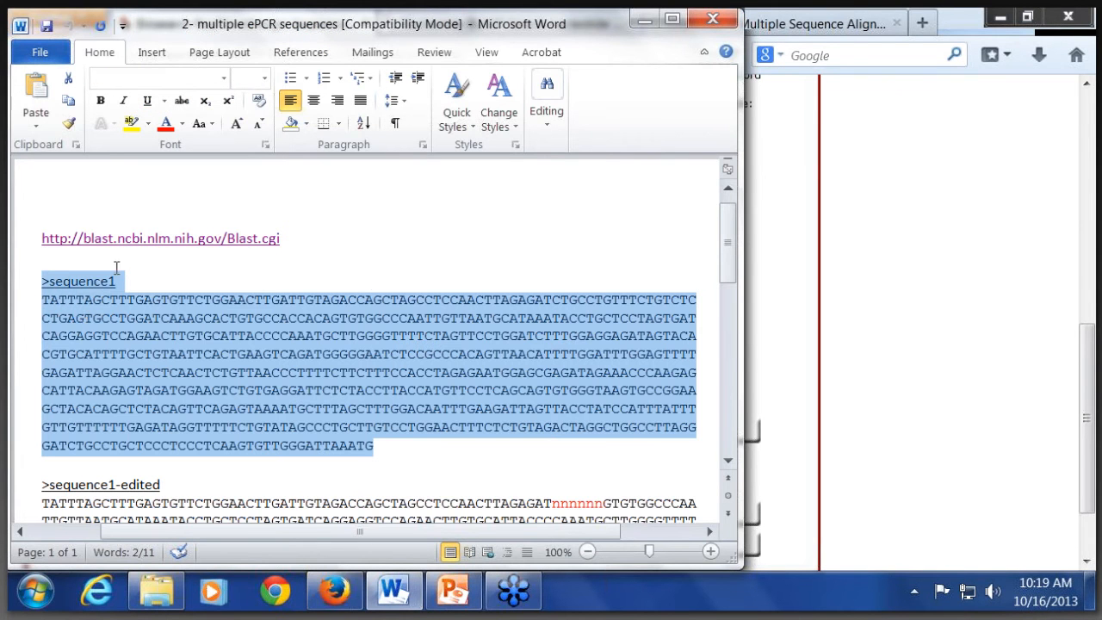
click(883, 315)
click(280, 303)
text(>sequence1 TATTTAGCTTTGAGTGTTCTGGAACTTGATTGTAGACCAGCTAGCCTCCAACTTAGAGATCTGCCTGTTTCTGTCTCCTGAGTGCCTGGATCAAAGCACTGTGCCACCACAGTGTGGCCCAATTGTTAATGCATAAATACCTGCTCCTAGTGATCAGGAGGTCCAGAACTTGTGCATTACCCCAAATGCTTGGGGTTTTCTAGTTCCTGGATCTTTGGAGGAGATAGTACACGTGCATTTTGCTGTAATTCACTGAAGTCAGATGGGGGAATCTCCGCCCACAGTTAACATTTTGGATTTGGAGTTTTGAGATTAGGAACTCTCAACTCTGTTAACCCTTTTCTTCTTTCCACCTAGAGAATGGAGCGAGATAGAAACCCAAGAGCATTACAAGAGTAGATGGAAGTCTGTGAGGATTCTCTACCTTACCATGTTCCTCAGCAGTGTGGGTAAGTGCCGGAAGCTACACAGCTCTACAGTTCAGAGTAAAATGCTTTAGCTTTGGACAATTTGAAGATTAGTTACCTATCCATTTATTTGTTGTTTTTTGAGATAGGTTTTTCTGTATAGCCCTGCTTGTCCTGGAACTTTCTCTGTAGACTAGGCTGGCCTTAGGGATCTGCCTGCTCCCTCCCTCAAGTGTTGGGATTAAATG)
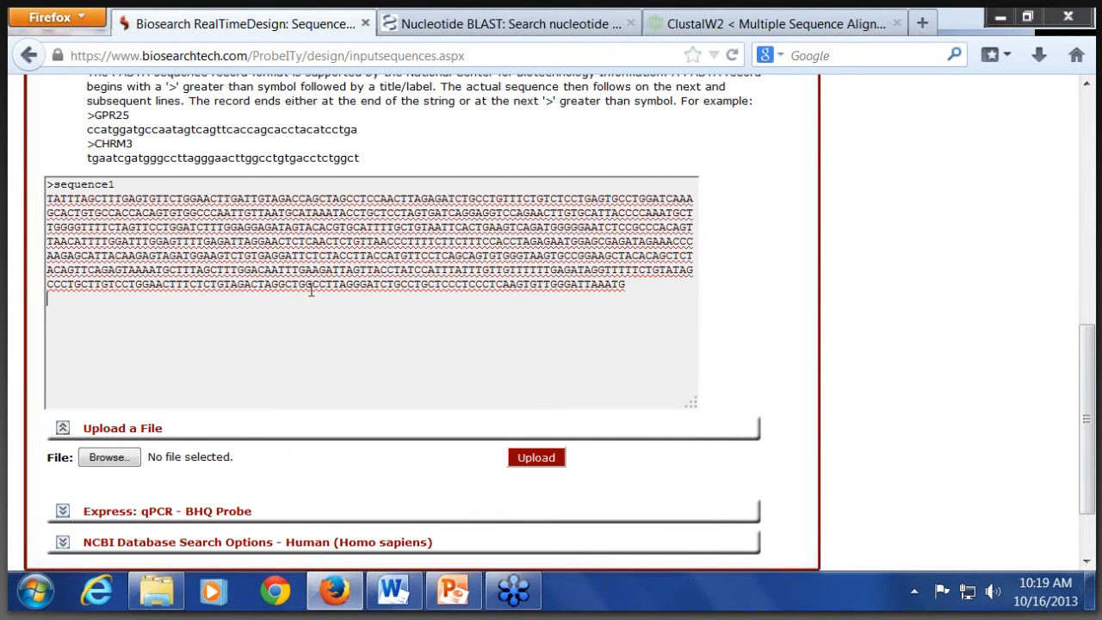
Step: Expand the Express: qPCR - BHQ Probe settings and examine the available Application and Mode choices, keeping qPCR - BHQ and Express
scroll(311, 291, down, 2)
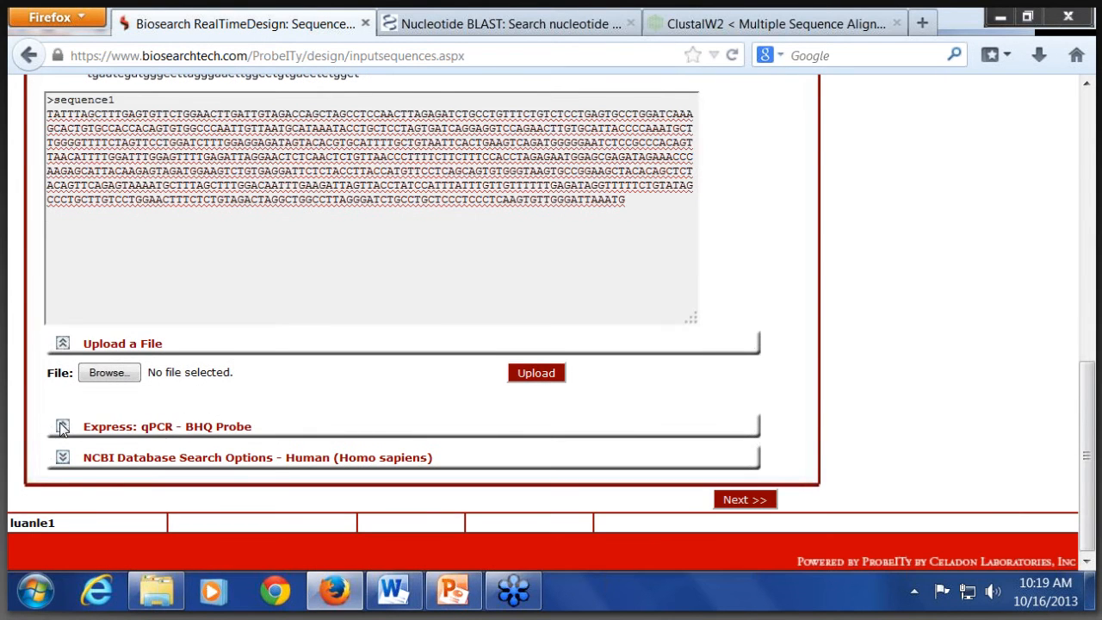
click(62, 427)
scroll(177, 385, down, 3)
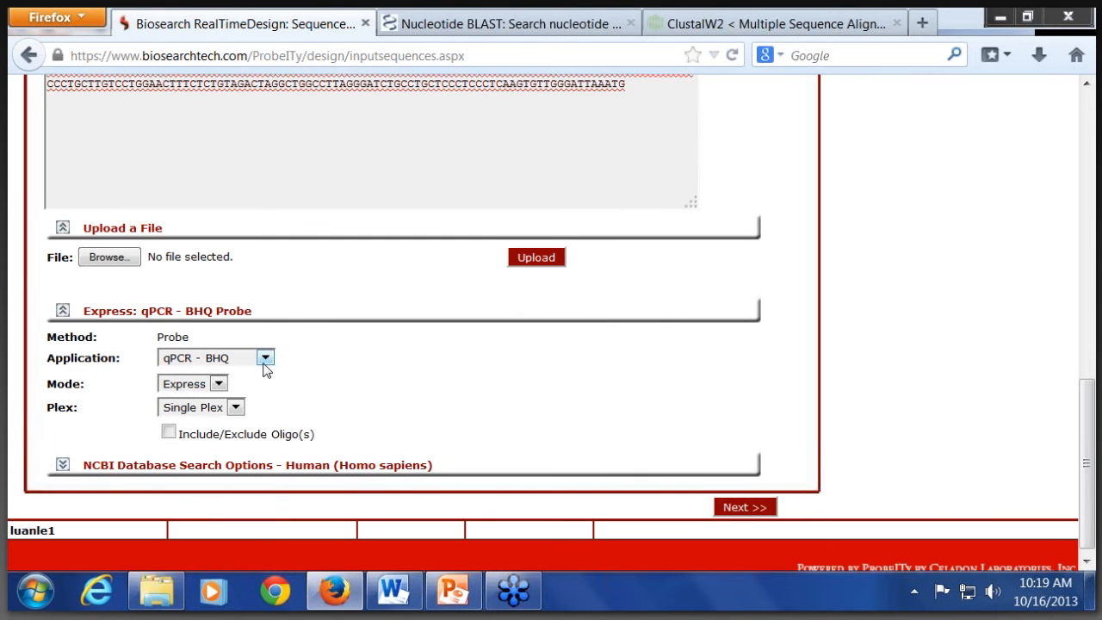
click(264, 358)
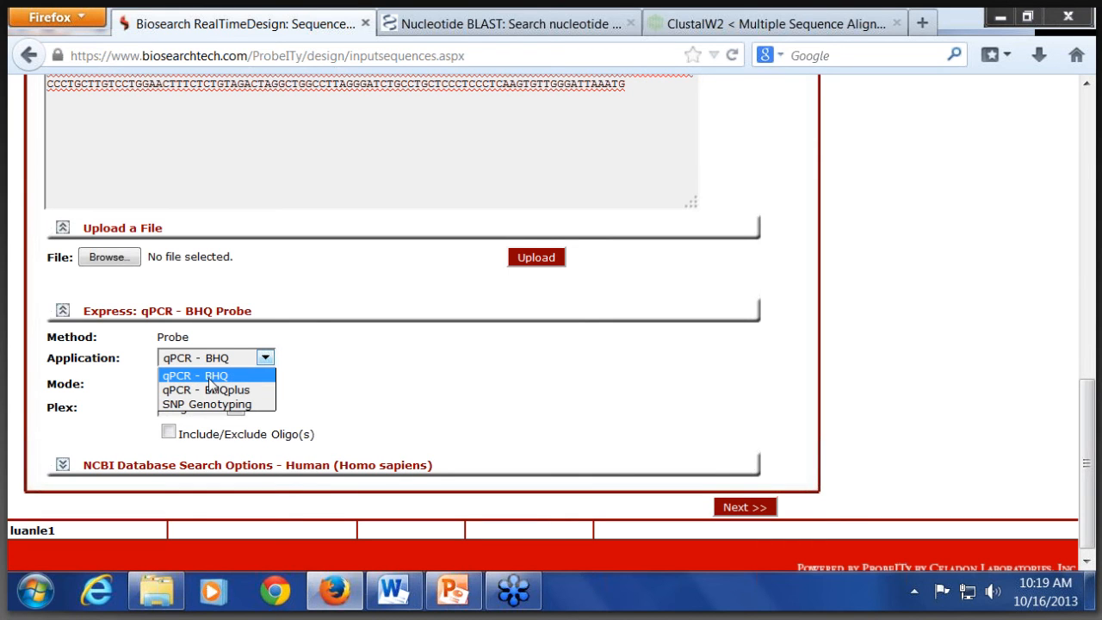
click(335, 405)
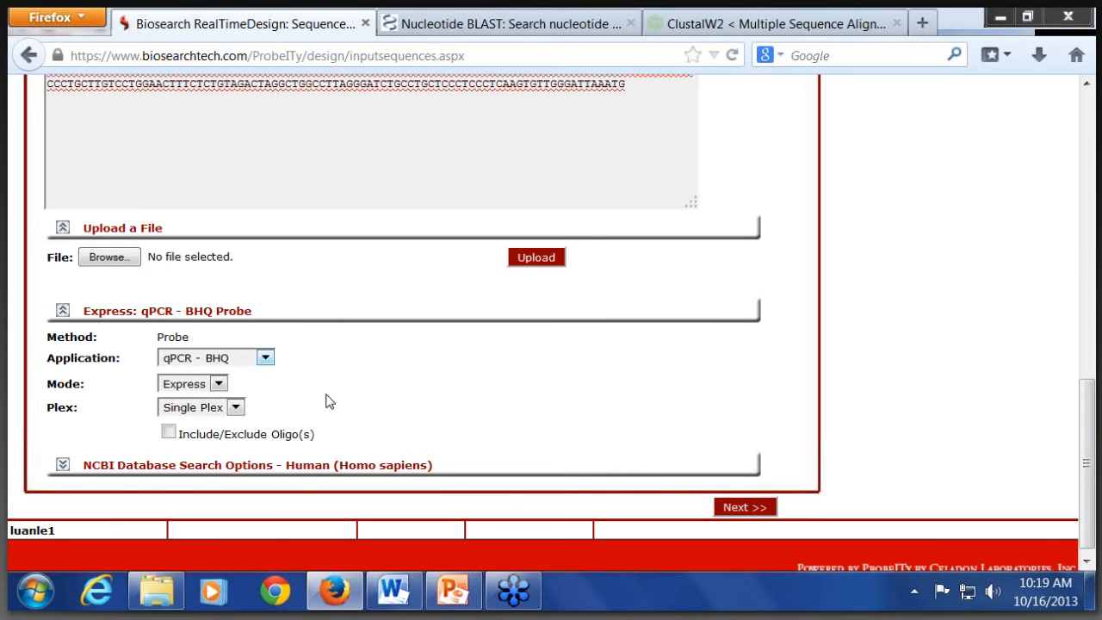
click(219, 384)
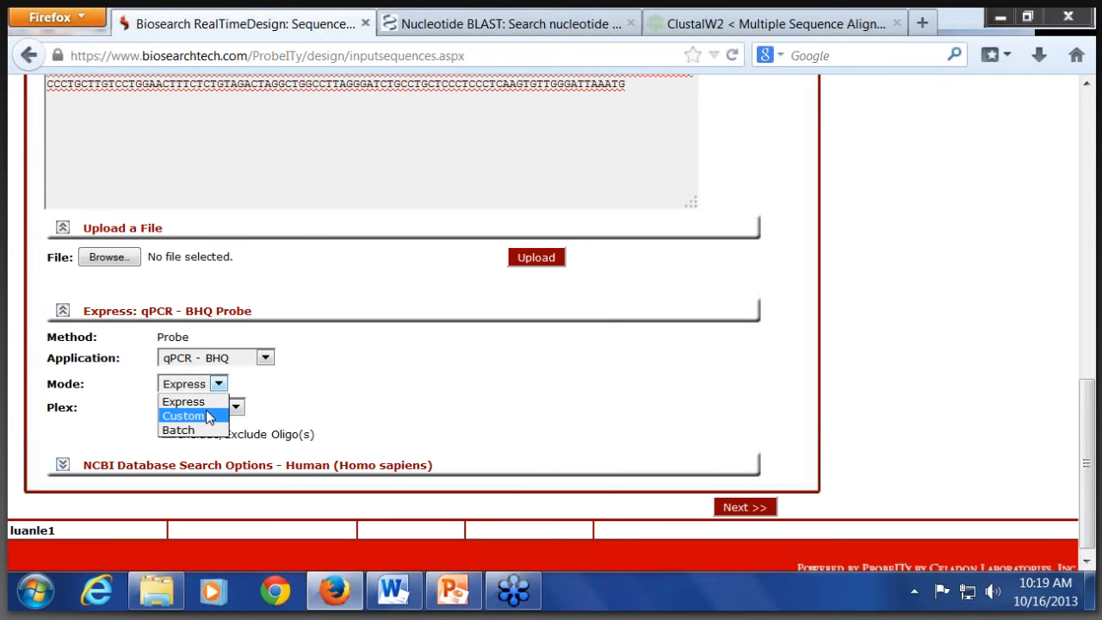
click(361, 406)
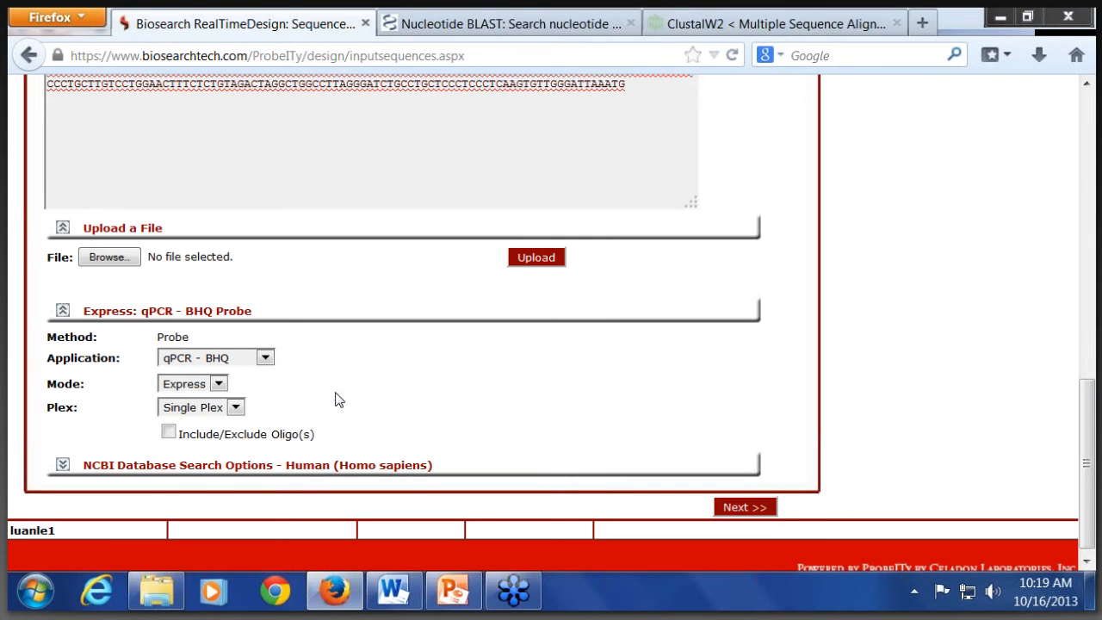
Step: Set the NCBI database search organism to Mouse (Mus musculus) with the Genome database, and save the search settings
scroll(258, 404, down, 1)
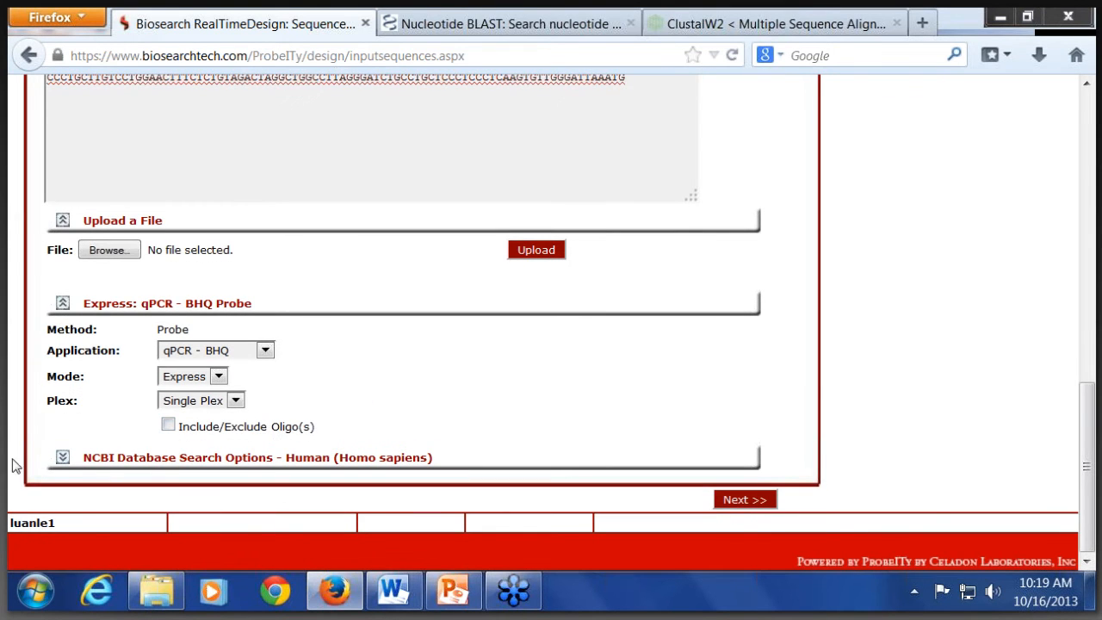
click(62, 457)
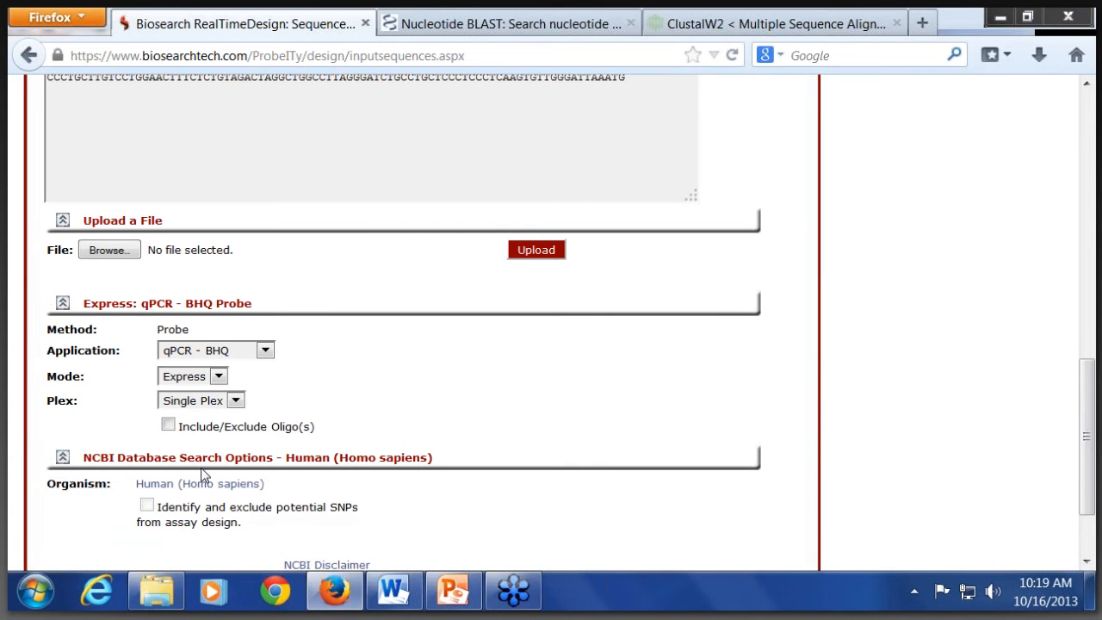
scroll(202, 465, down, 2)
click(191, 386)
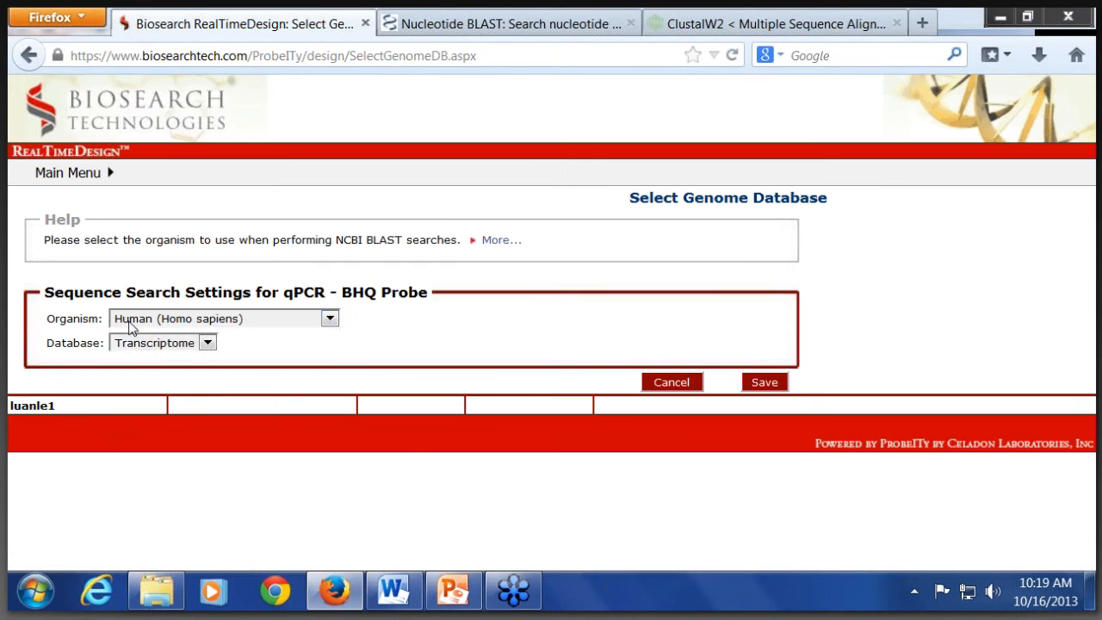
click(181, 319)
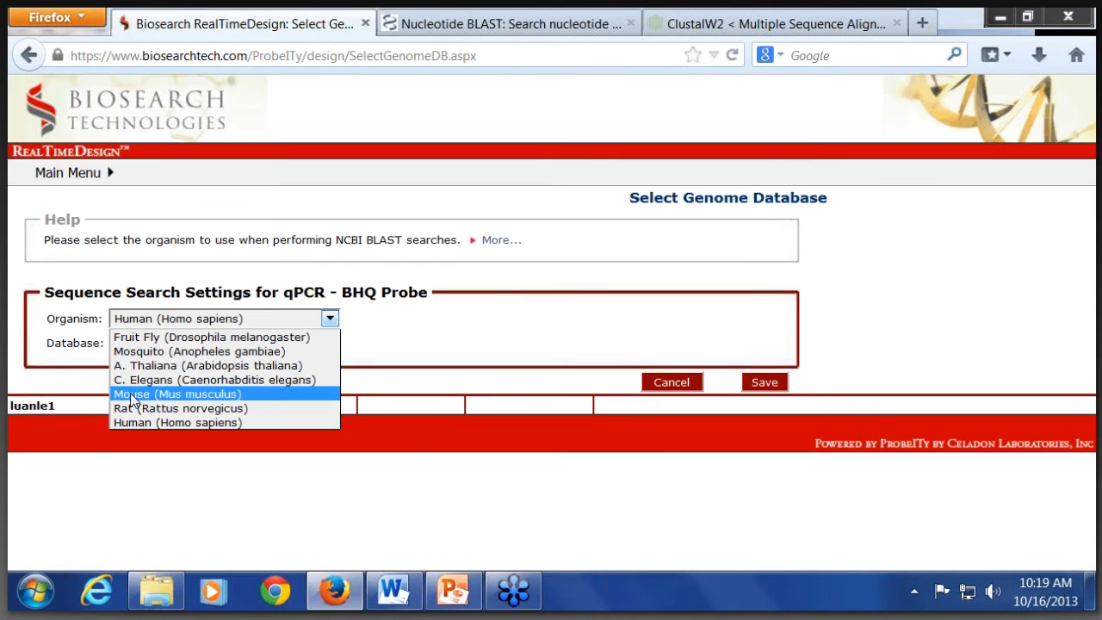
click(135, 393)
click(134, 349)
click(138, 360)
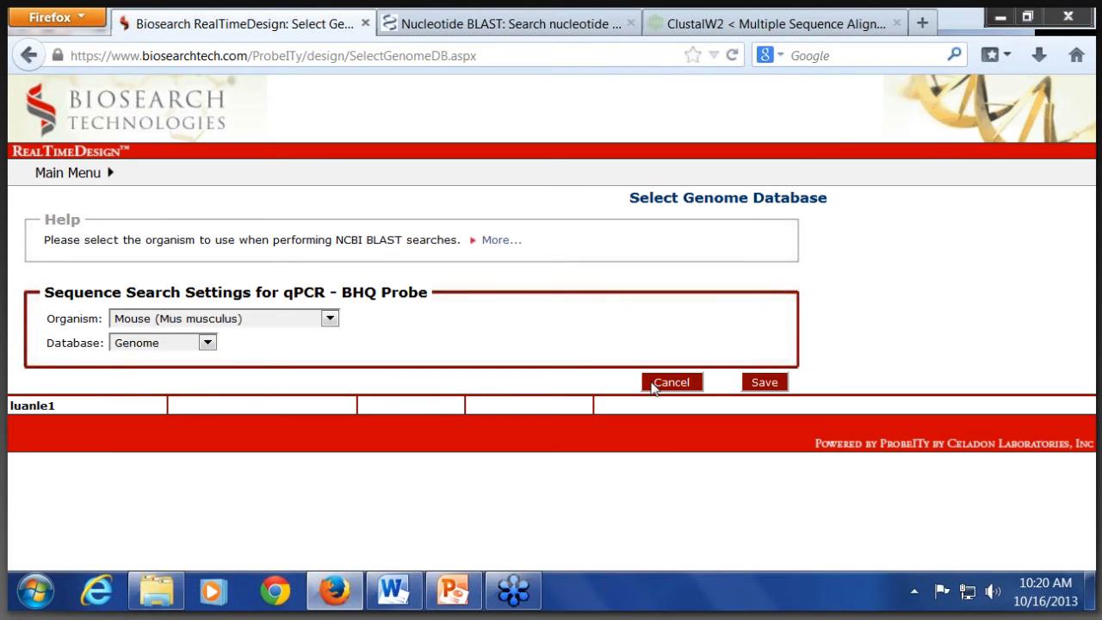
click(764, 382)
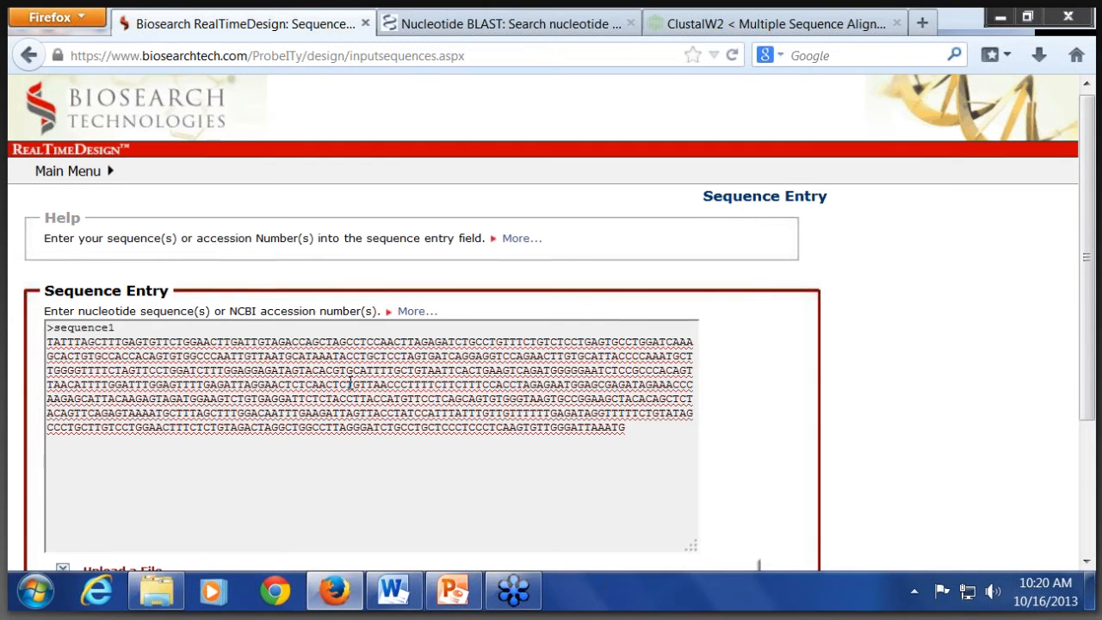
Step: Submit the sequence entry and start the express design with the three Restrictive parameter sets, 1-Default instrument and FAM - BHQ1 probe label
scroll(602, 447, down, 3)
click(745, 500)
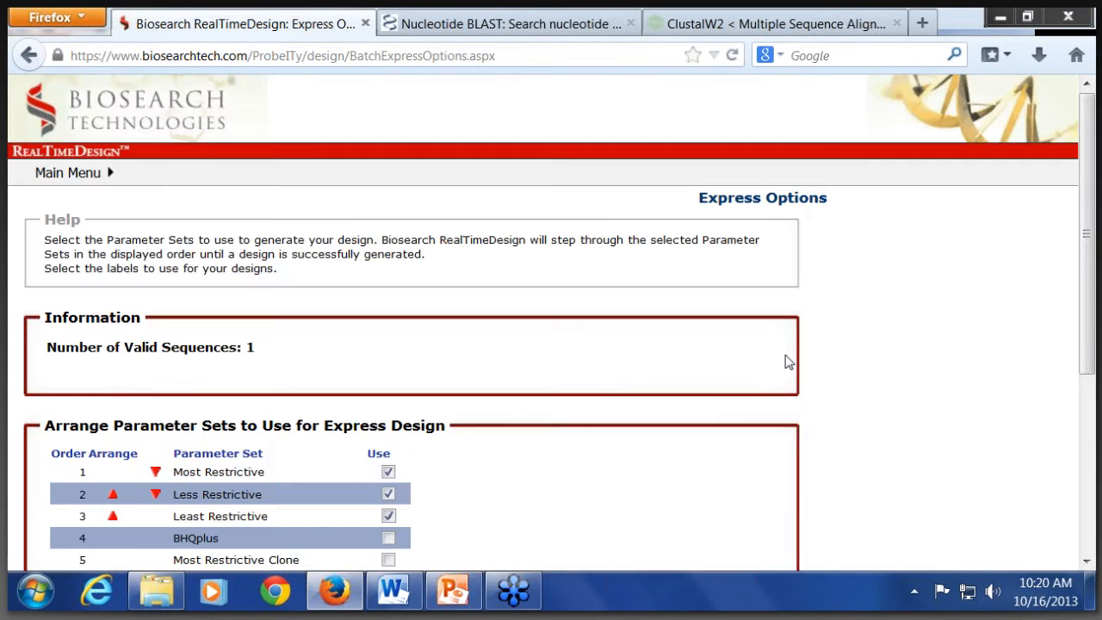
scroll(784, 360, down, 3)
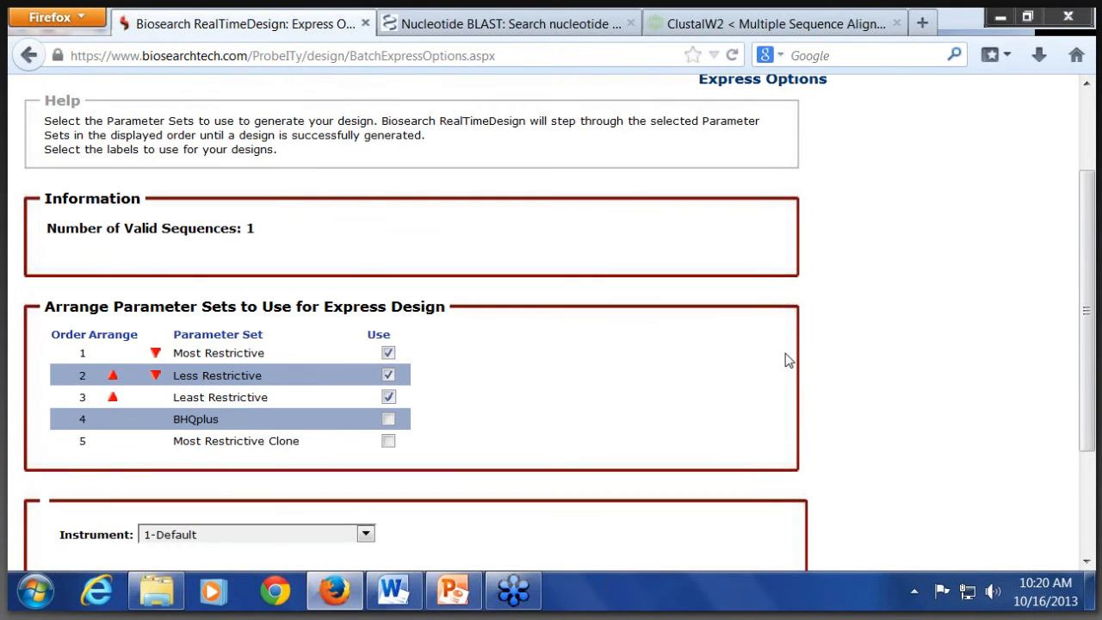
scroll(784, 359, down, 2)
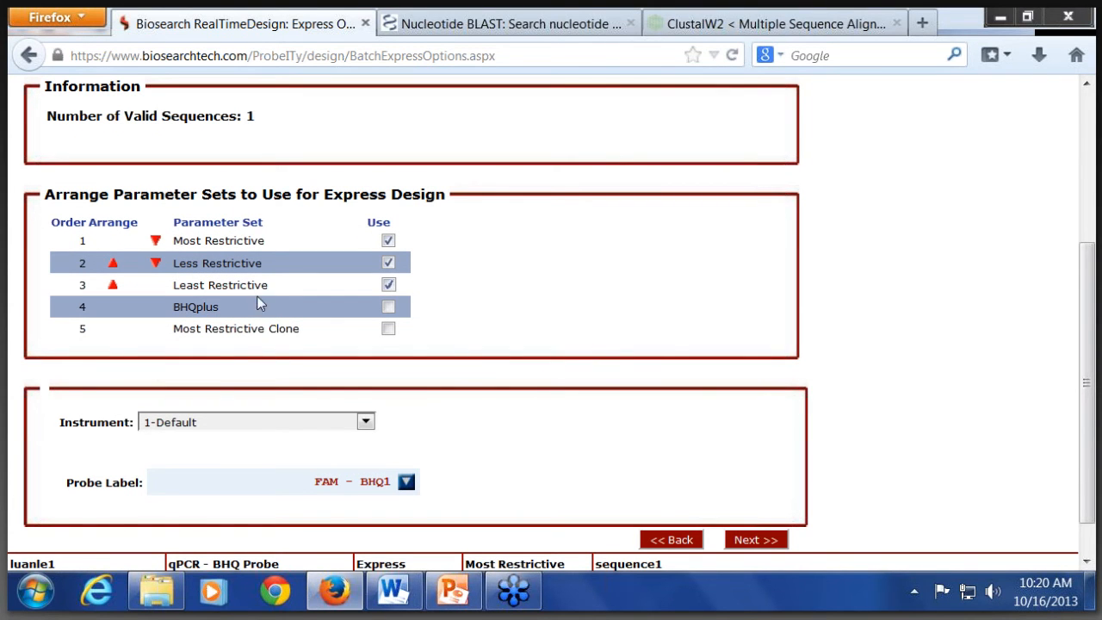
scroll(411, 445, down, 1)
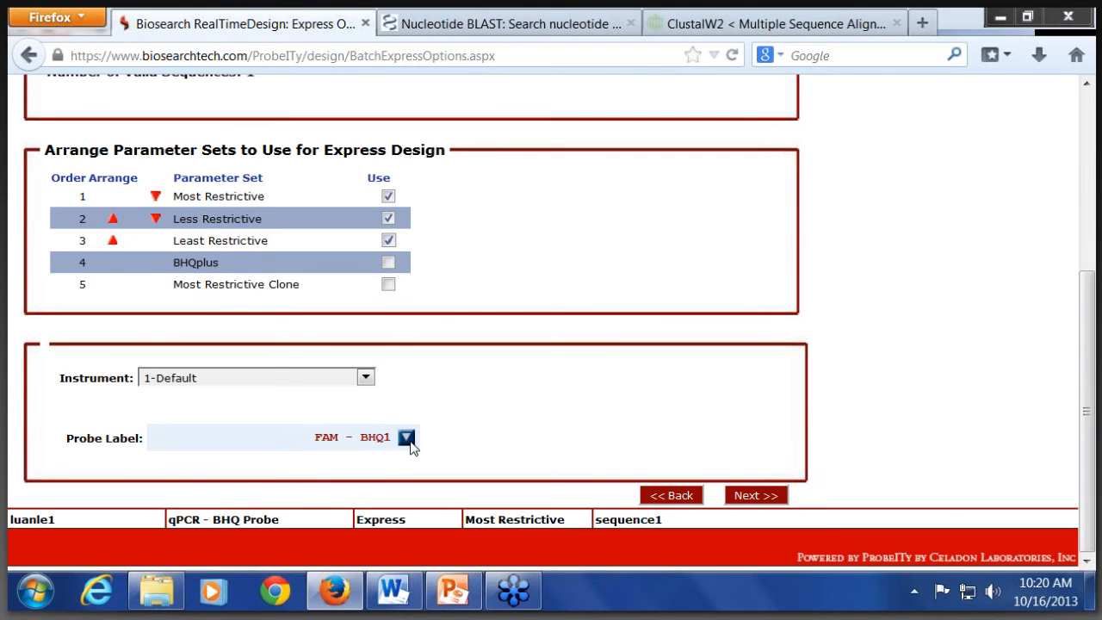
click(406, 438)
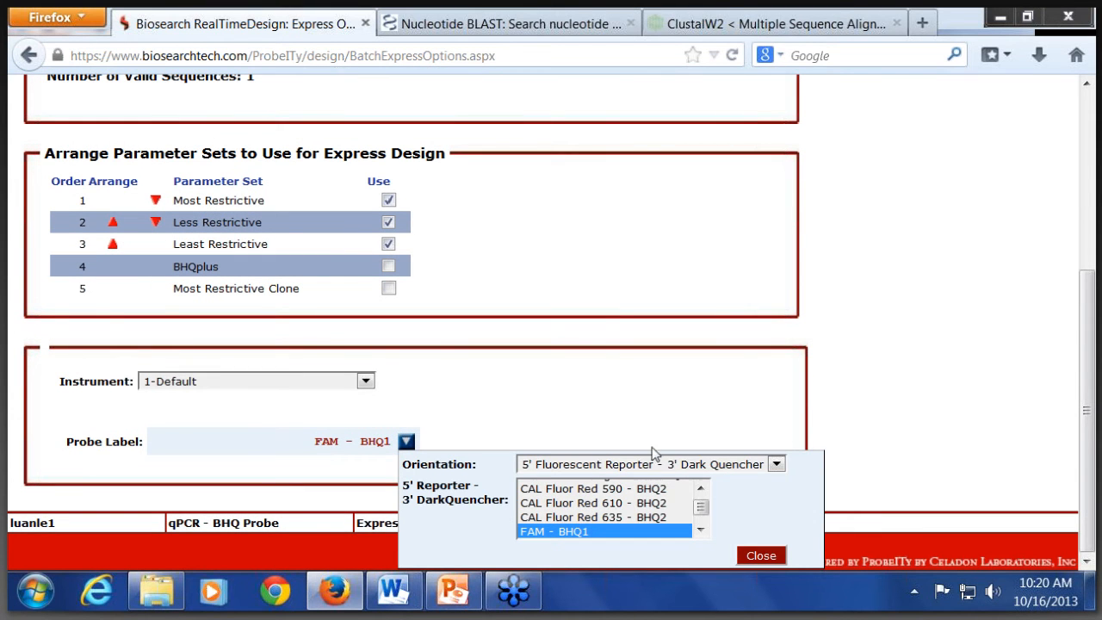
click(650, 417)
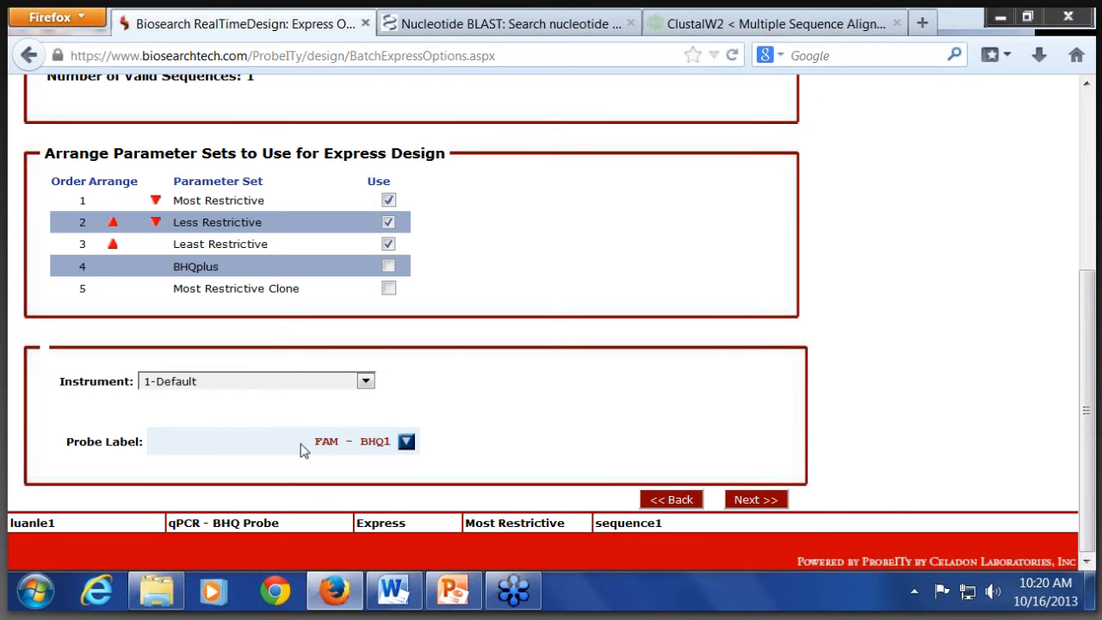
click(777, 503)
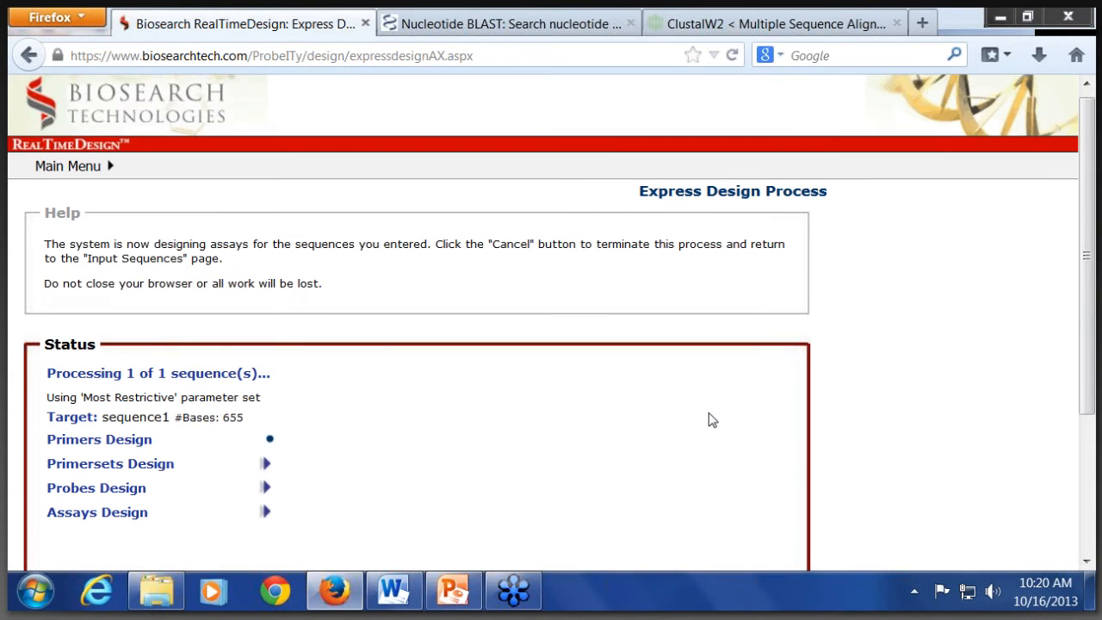
Step: Follow the status of the sequence1 express design until the design run results load
scroll(711, 419, down, 3)
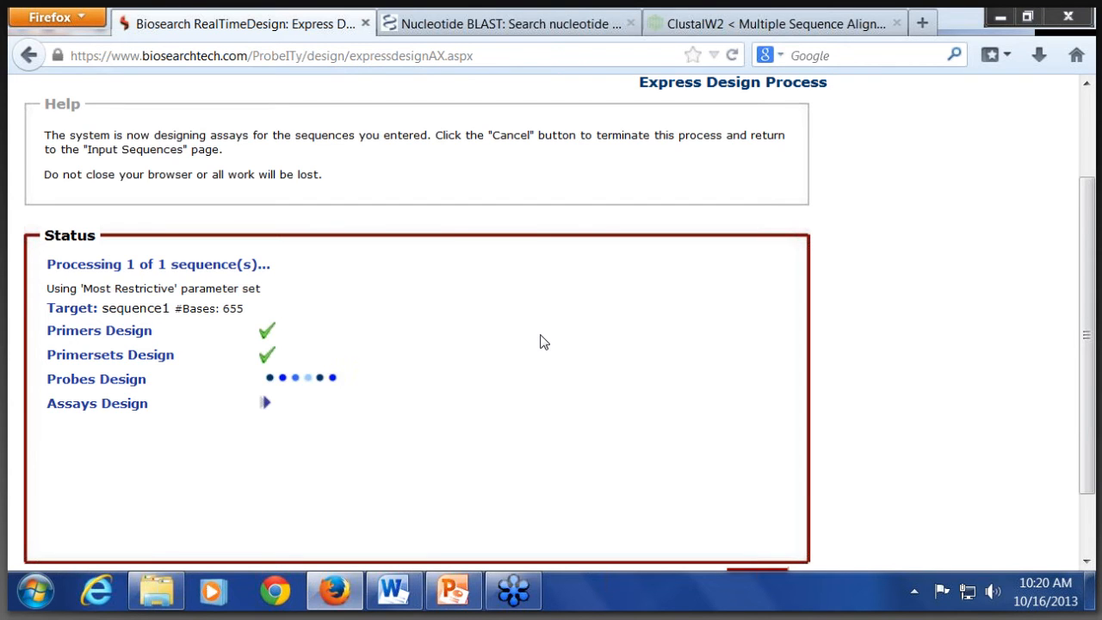
scroll(556, 342, down, 2)
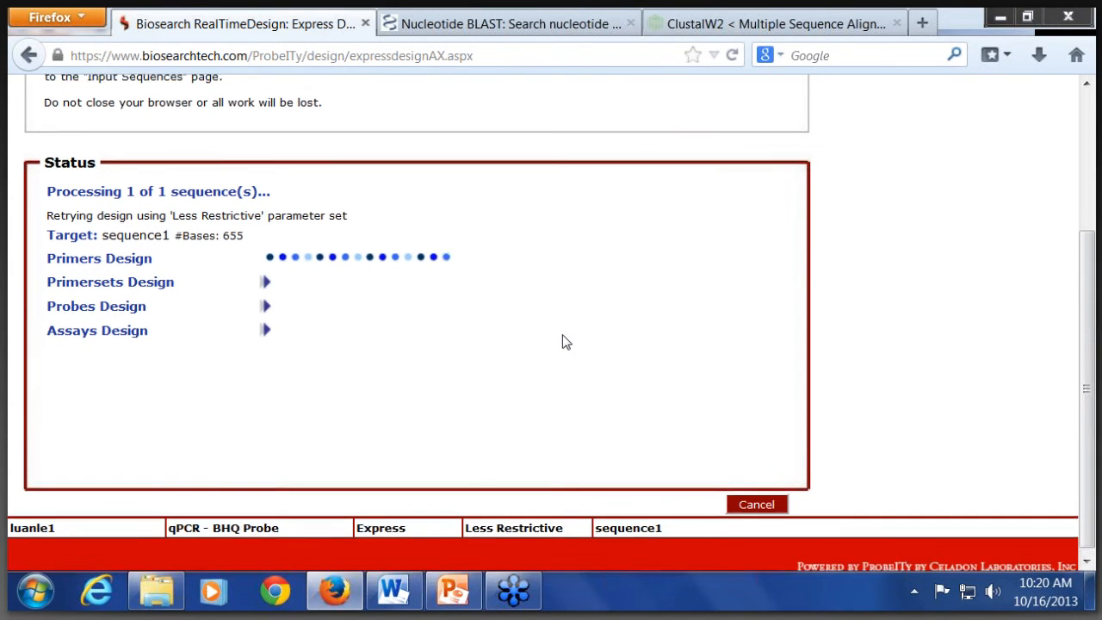
scroll(565, 342, up, 3)
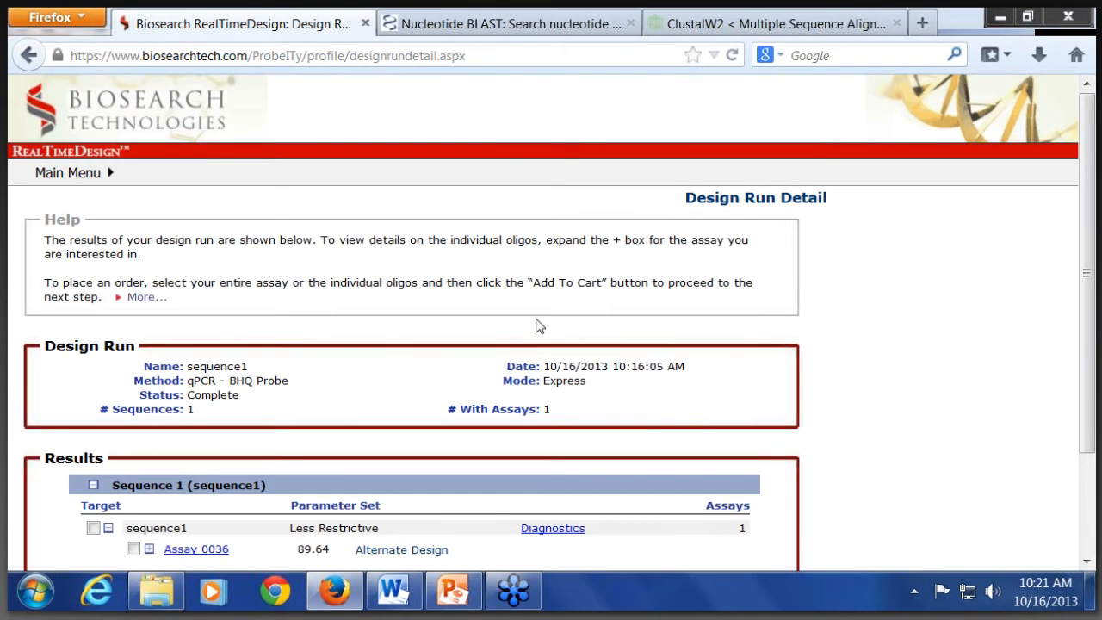
Step: Expand Assay 0036 in the design results and submit it for ePCR against Mouse, returning to the results window
scroll(536, 330, down, 3)
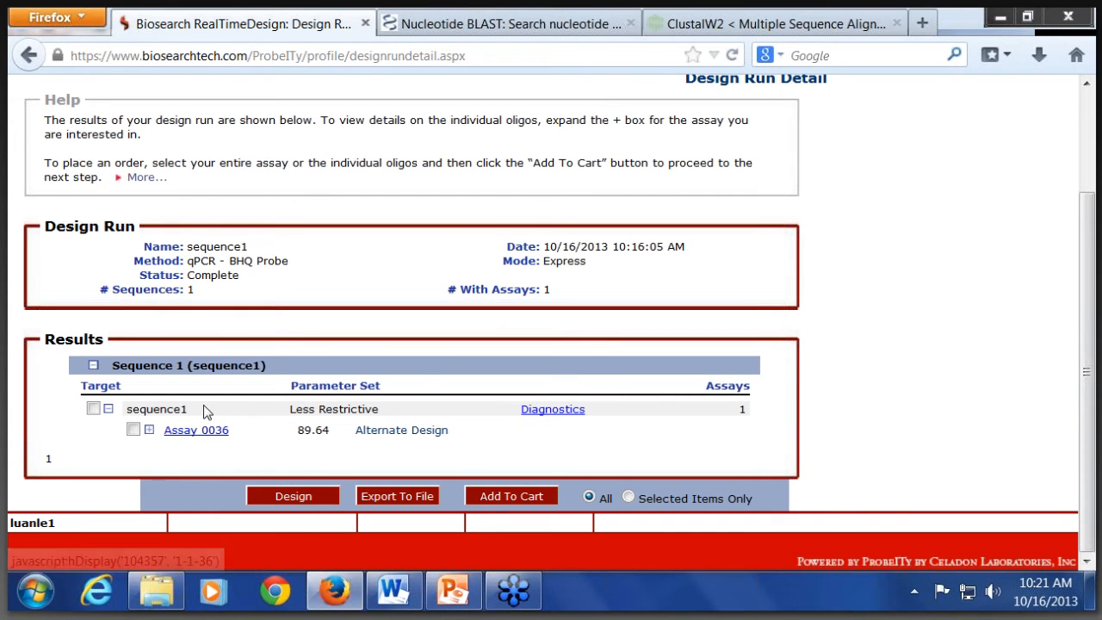
click(150, 430)
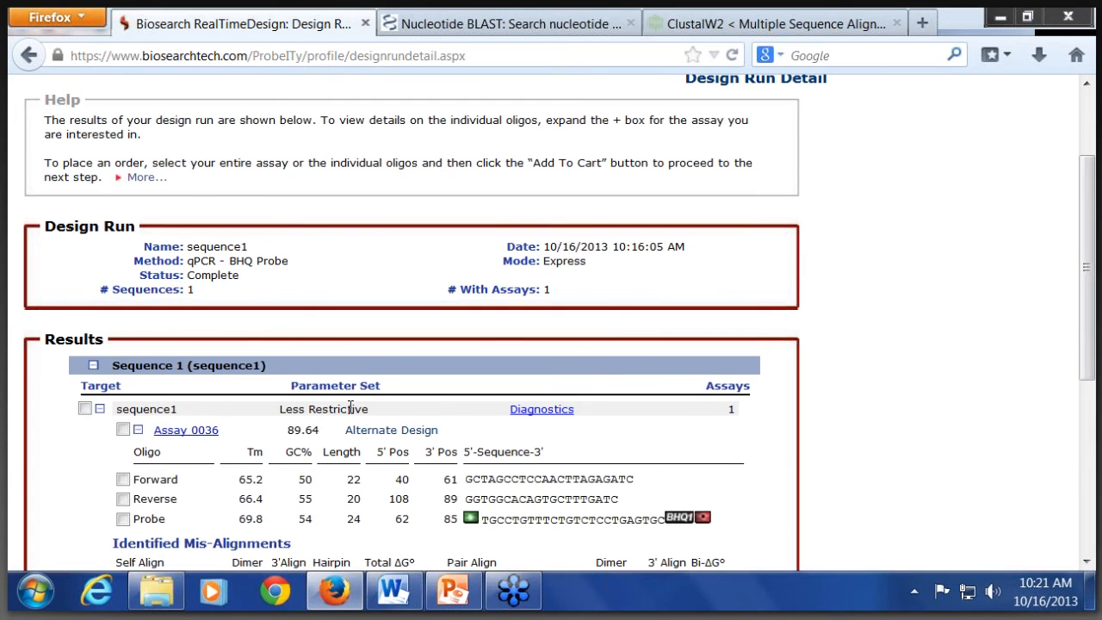
scroll(350, 407, down, 3)
scroll(349, 407, down, 3)
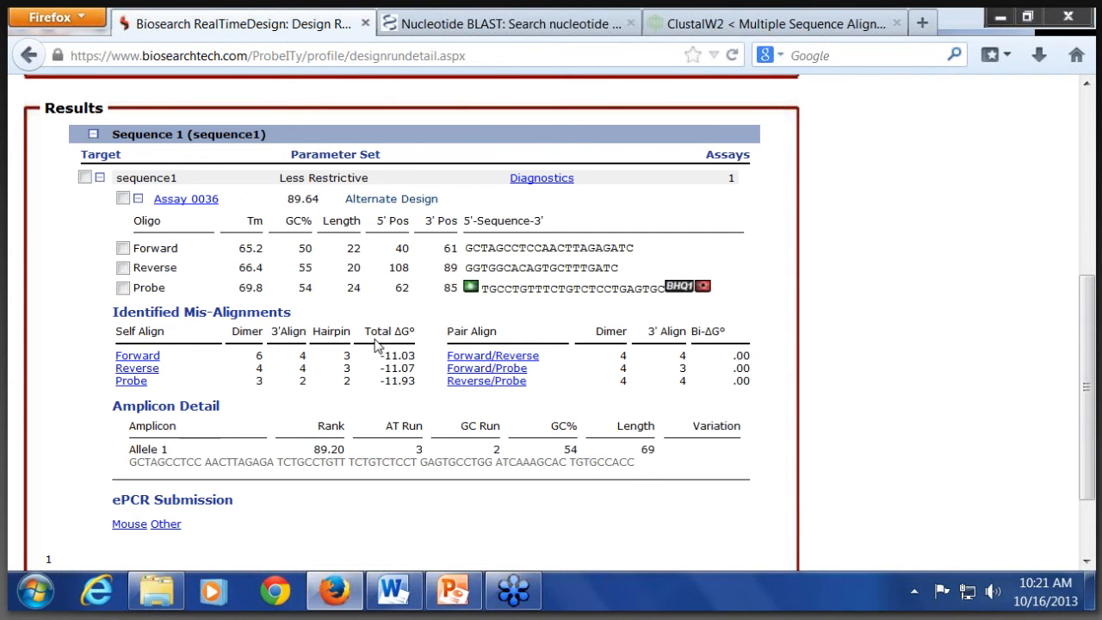
click(128, 525)
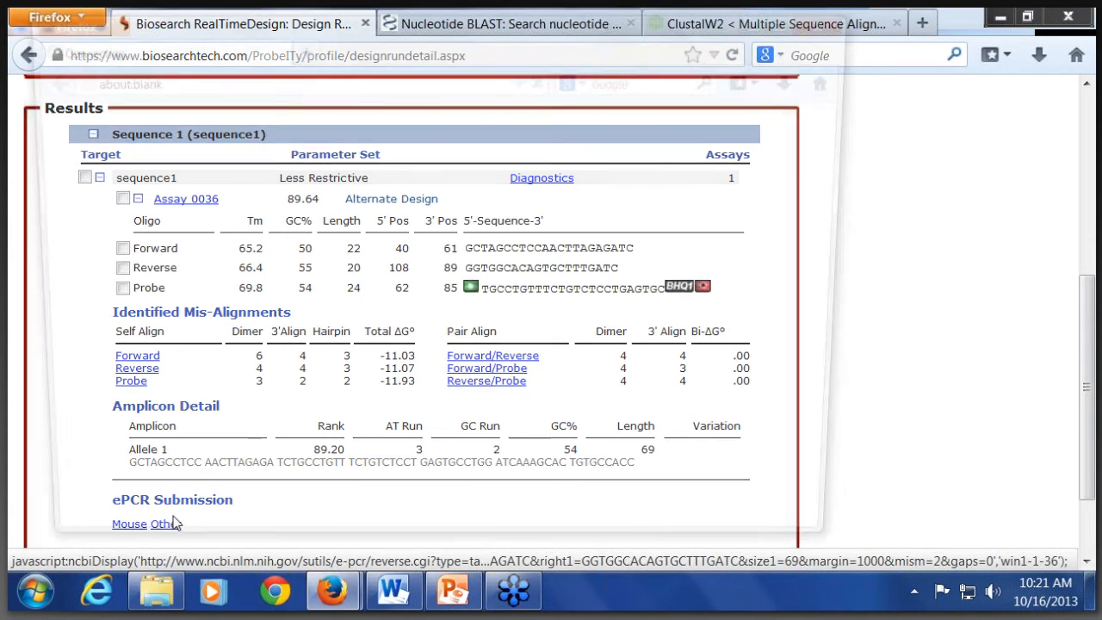
click(930, 315)
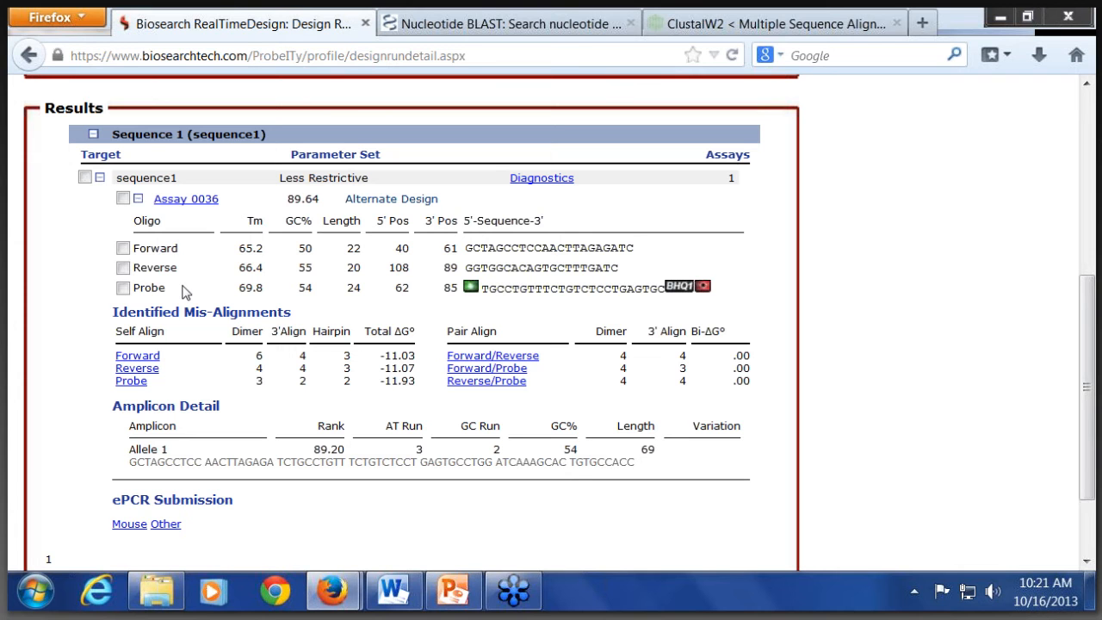
Step: Open the hybridization display of Assay 0036, examine where the primers and probe bind on sequence1, and close it
click(189, 204)
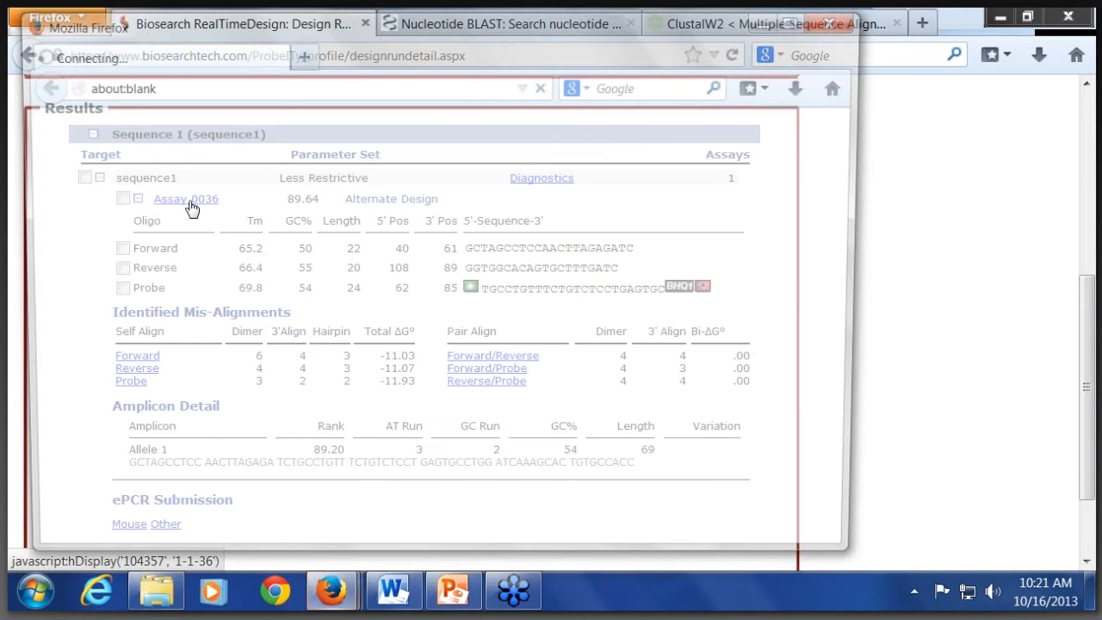
scroll(534, 288, down, 3)
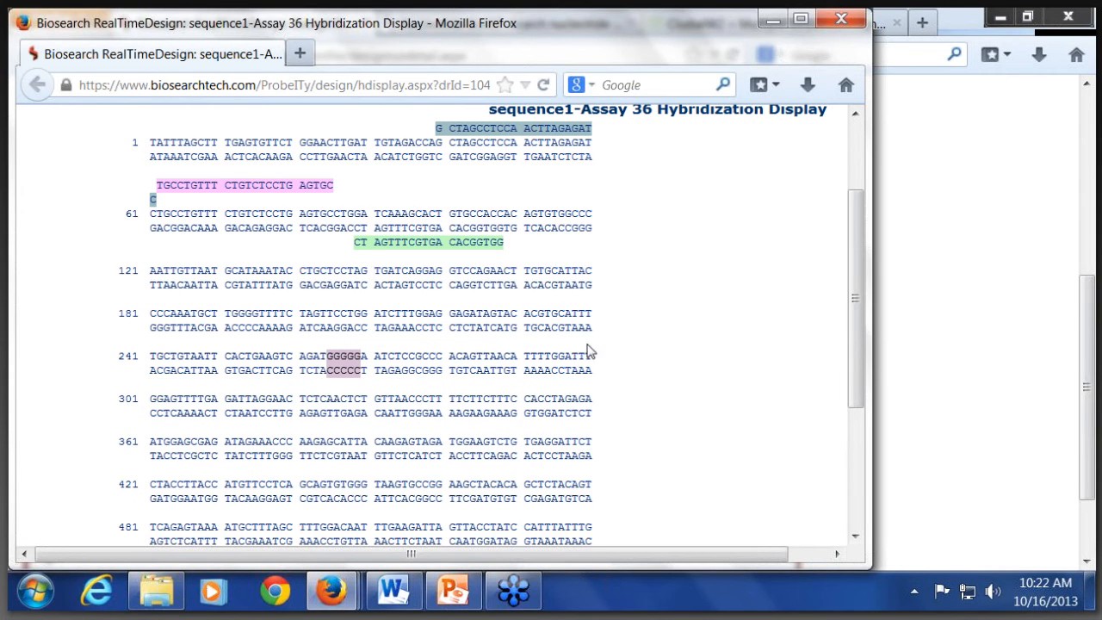
scroll(586, 340, down, 5)
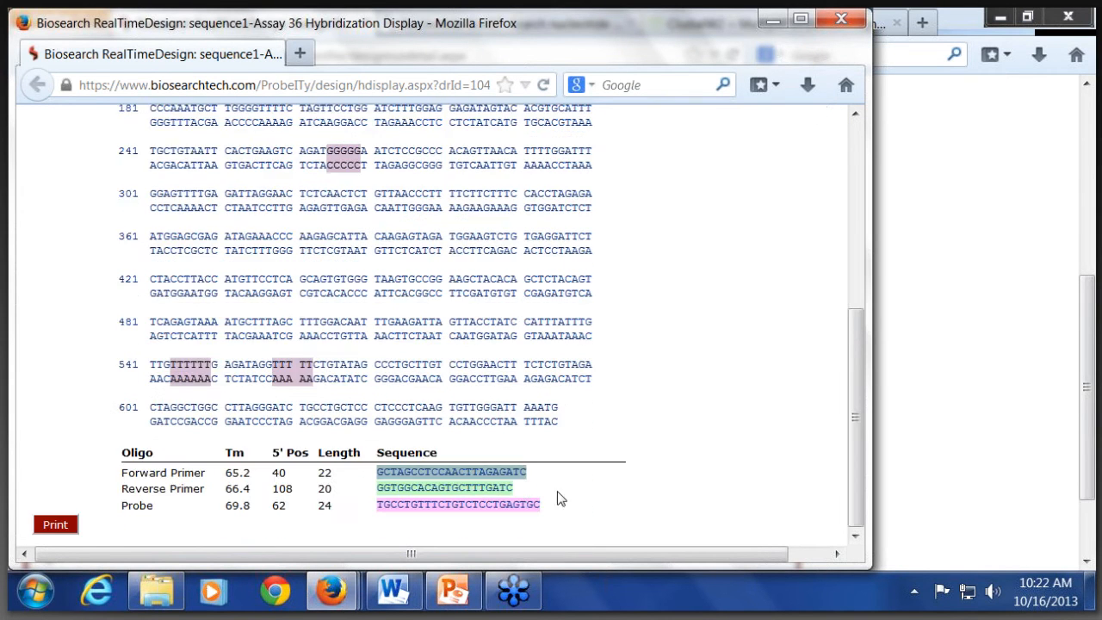
scroll(705, 404, up, 5)
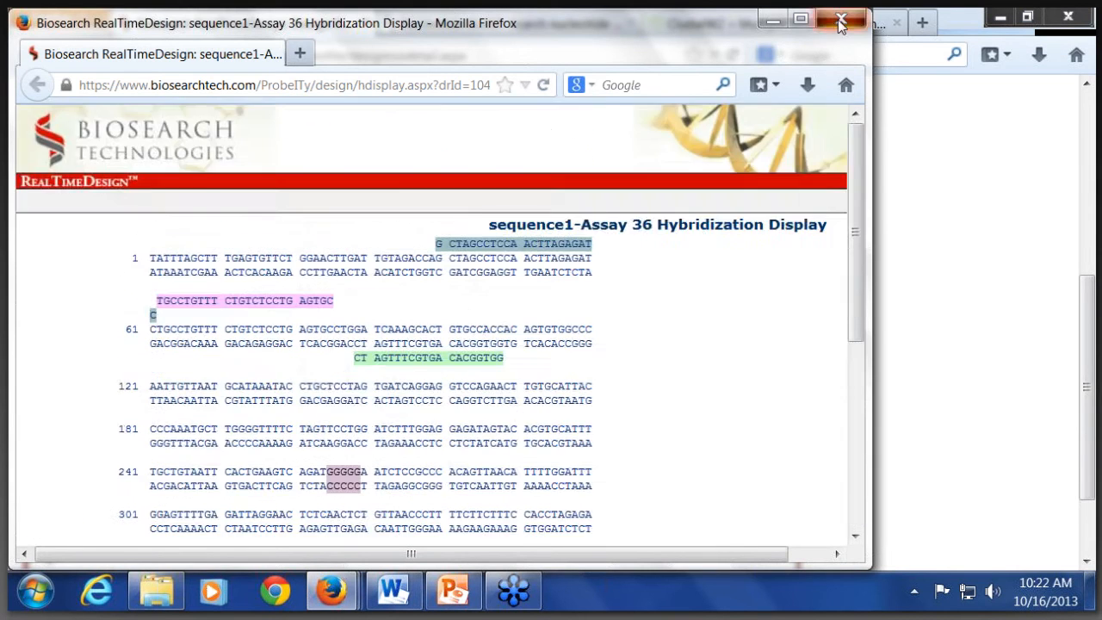
click(841, 20)
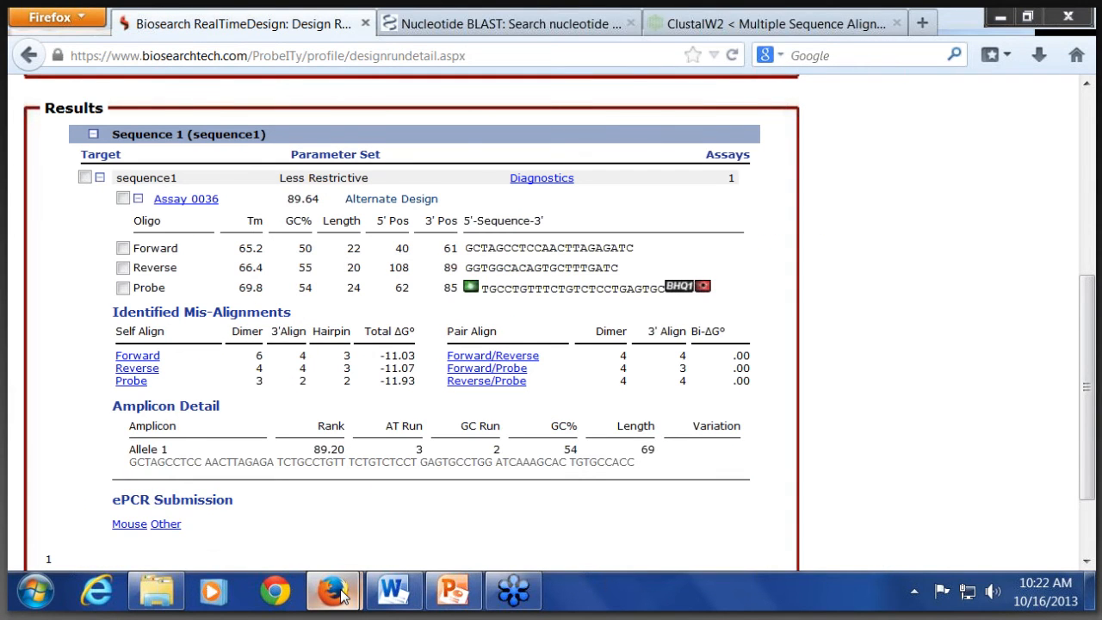
Step: Switch to the e-PCR reverse report for the mouse genome, examine the Amplicon36 hits and alignments, and close it
mouse_move(334, 593)
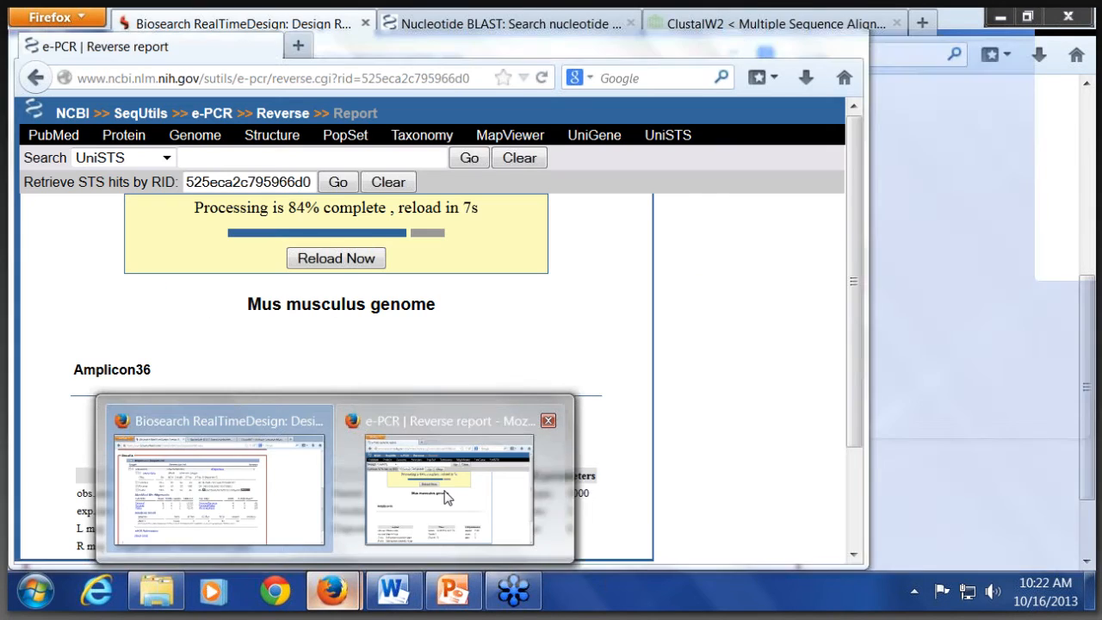
click(445, 497)
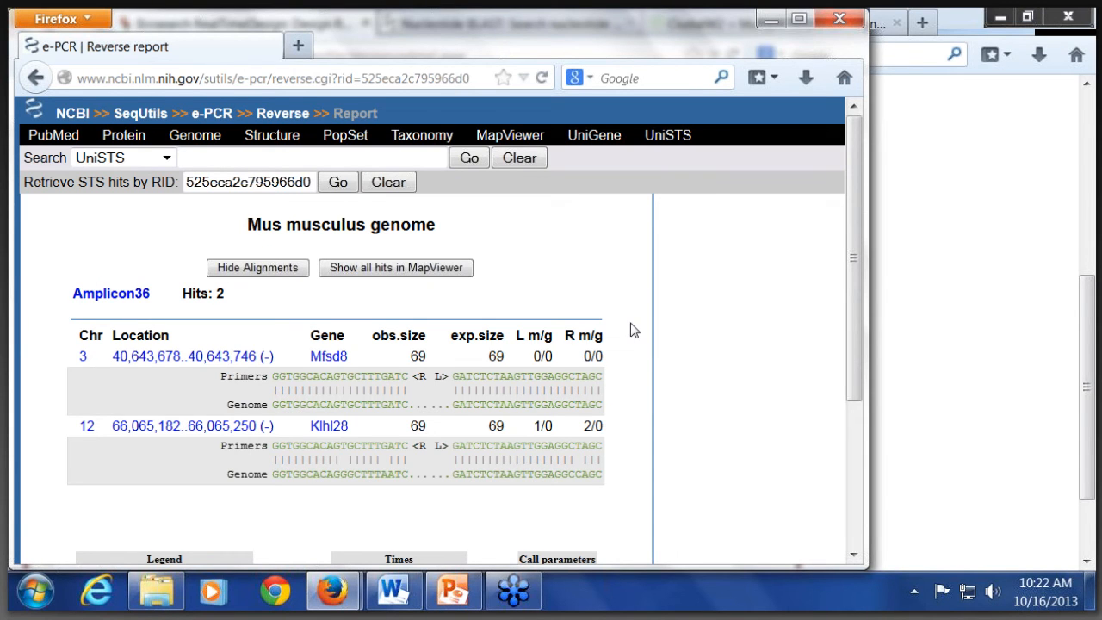
scroll(634, 331, down, 3)
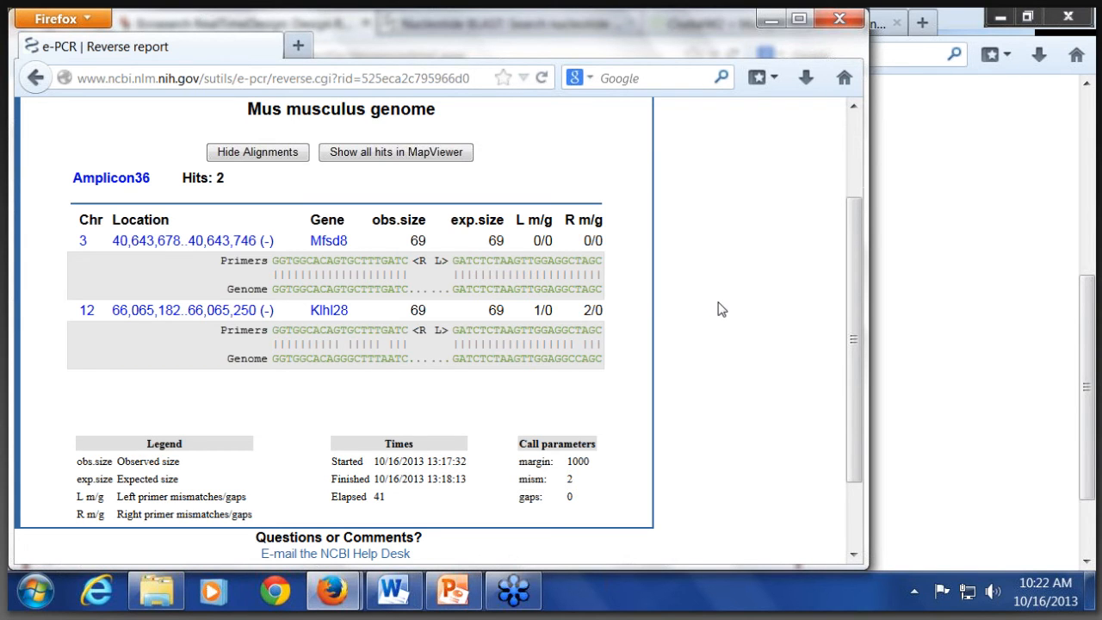
click(844, 24)
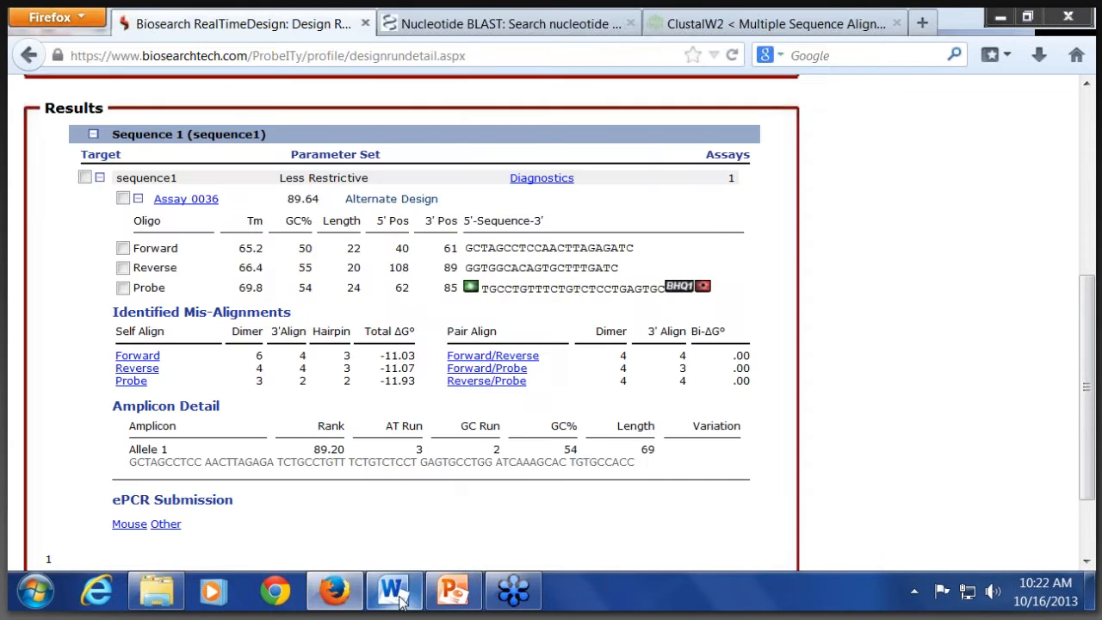
Step: Paste sequence1 from the Word document into the mouse Nucleotide BLAST query and run the megablast search against the reference genome
click(393, 591)
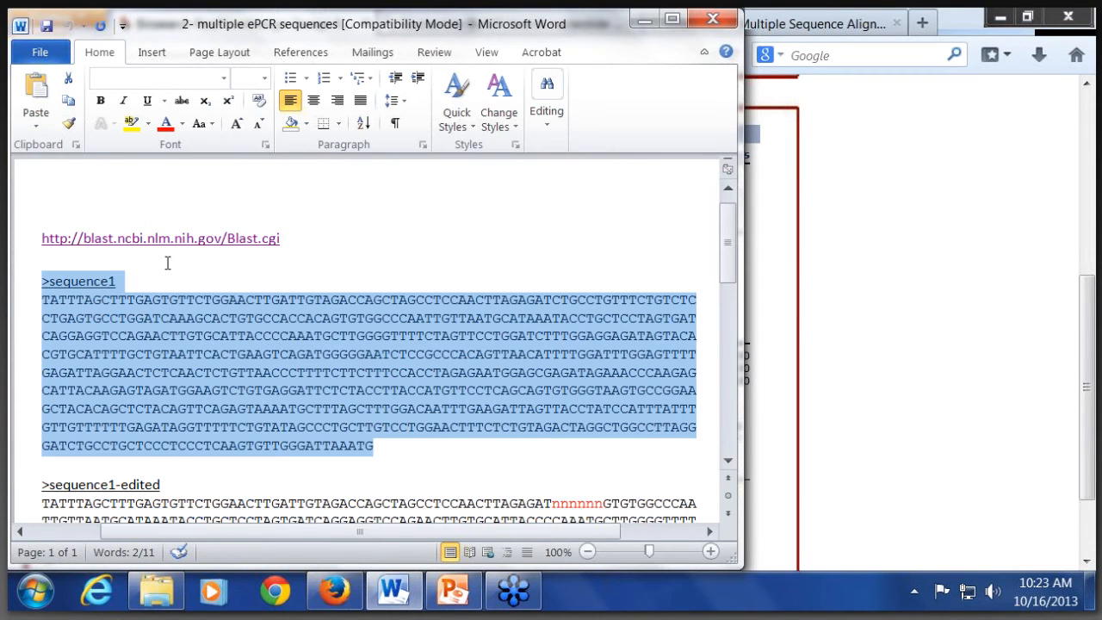
click(849, 272)
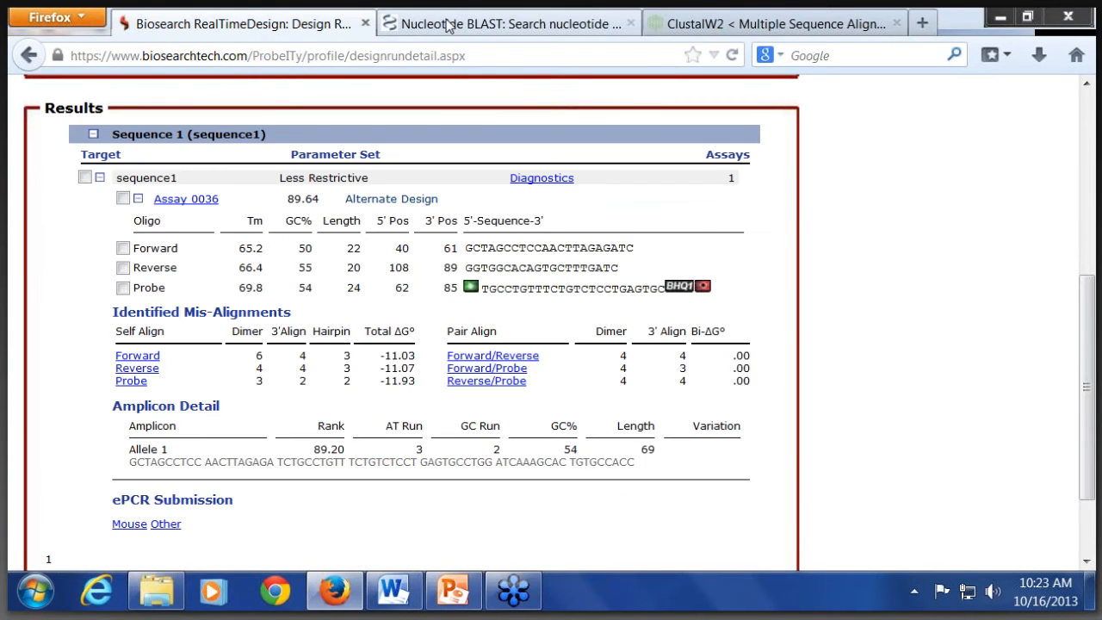
click(448, 24)
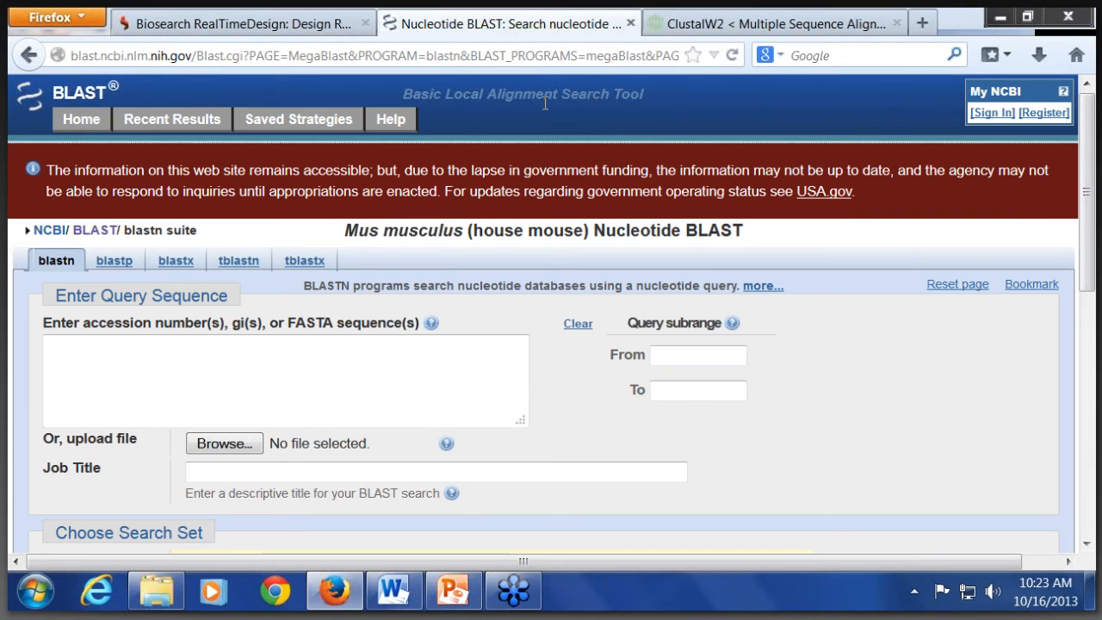
click(283, 348)
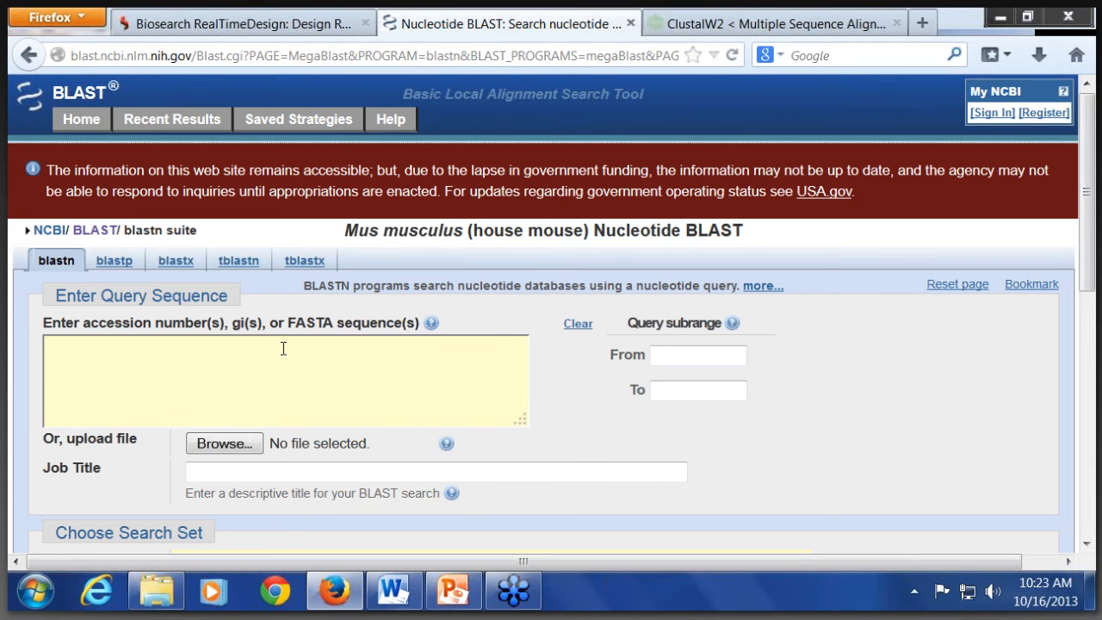
key(ctrl+v)
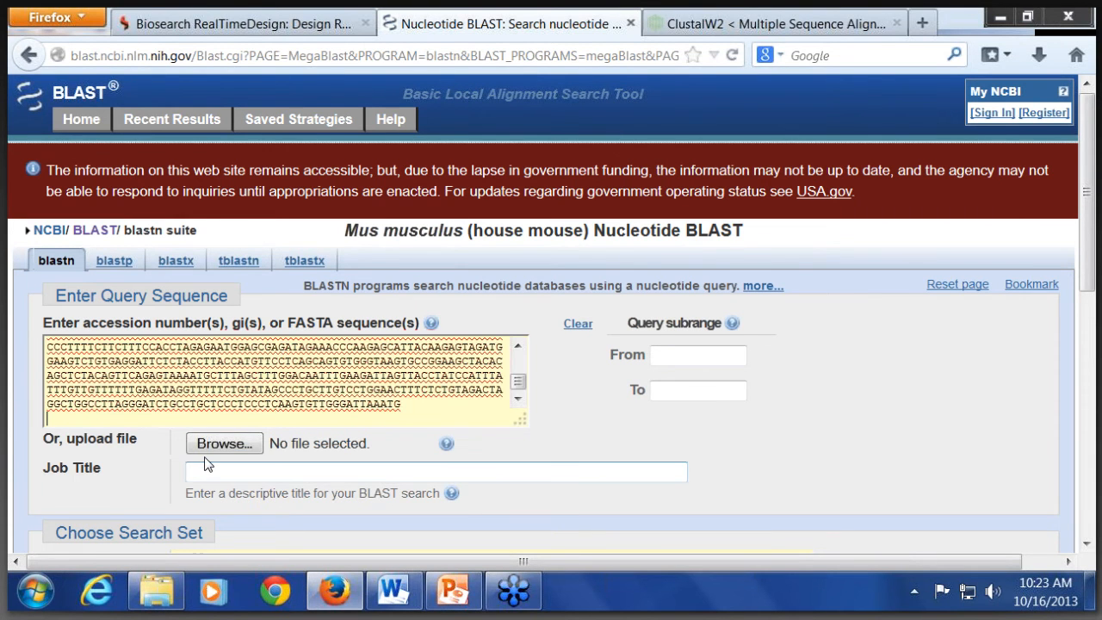
scroll(189, 401, down, 10)
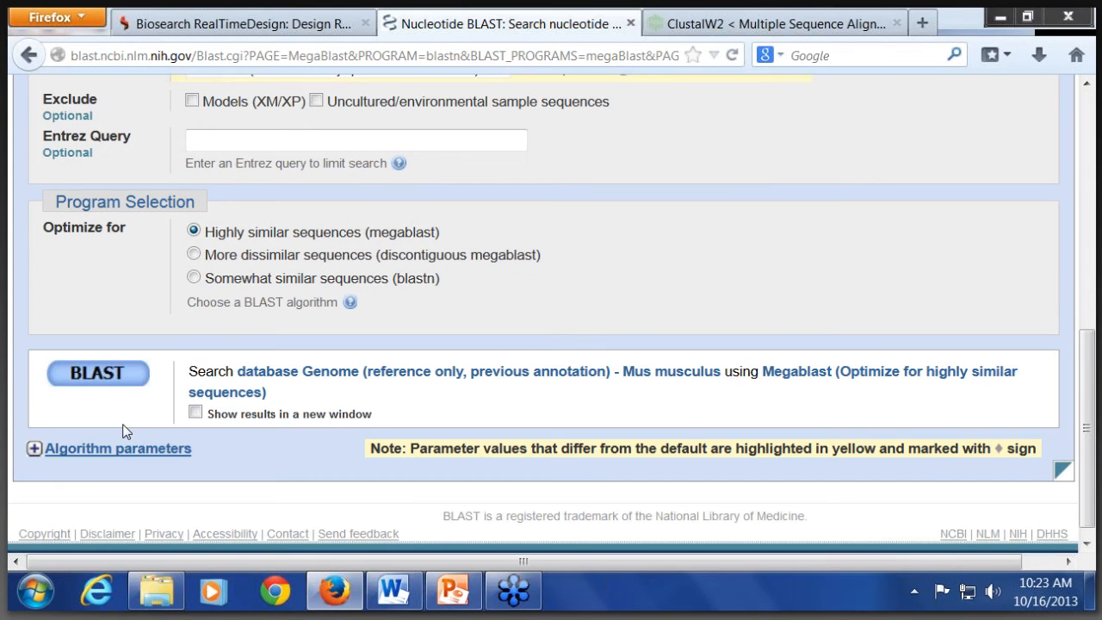
click(98, 360)
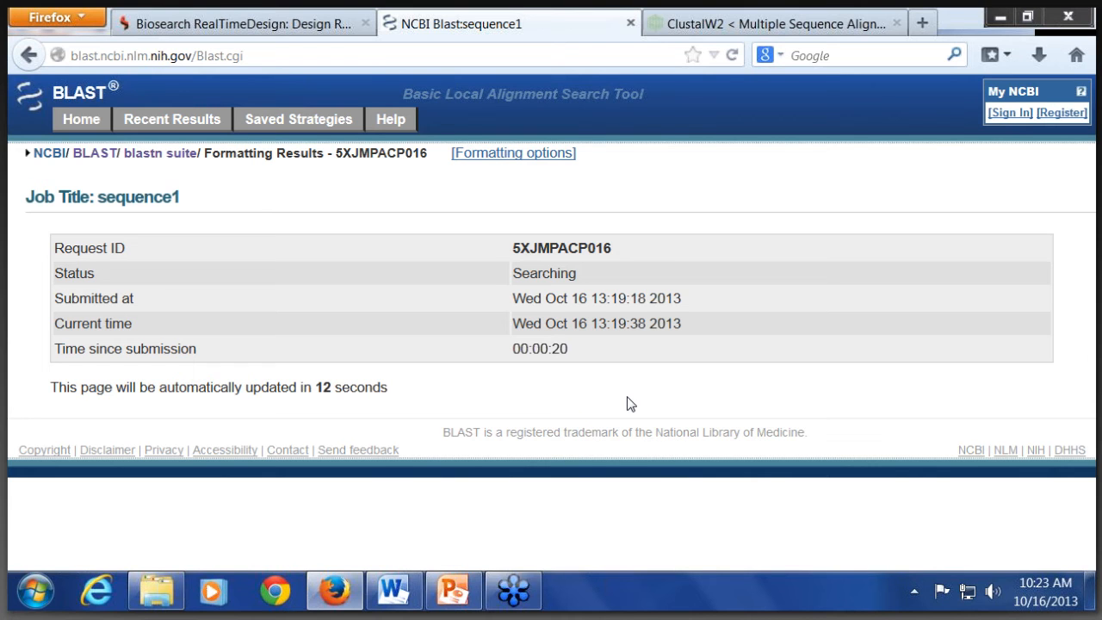
Step: Switch to the PowerPoint presentation and view slide 12, "Multiple ePCR Hits", as a full-screen slide show, then exit the show
click(452, 590)
scroll(295, 397, down, 1)
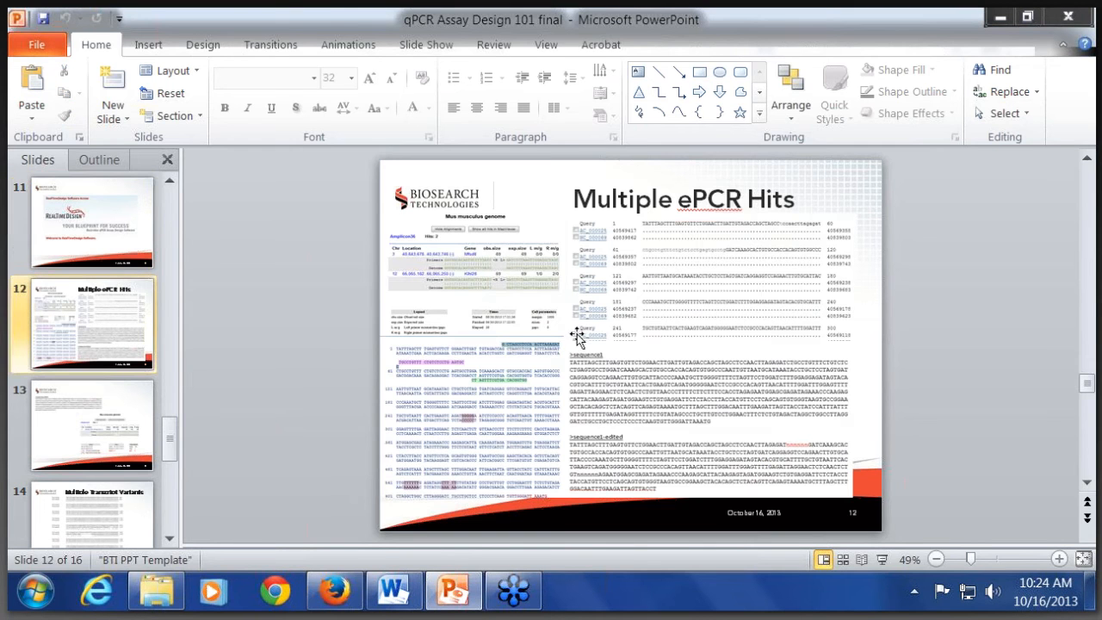
click(883, 560)
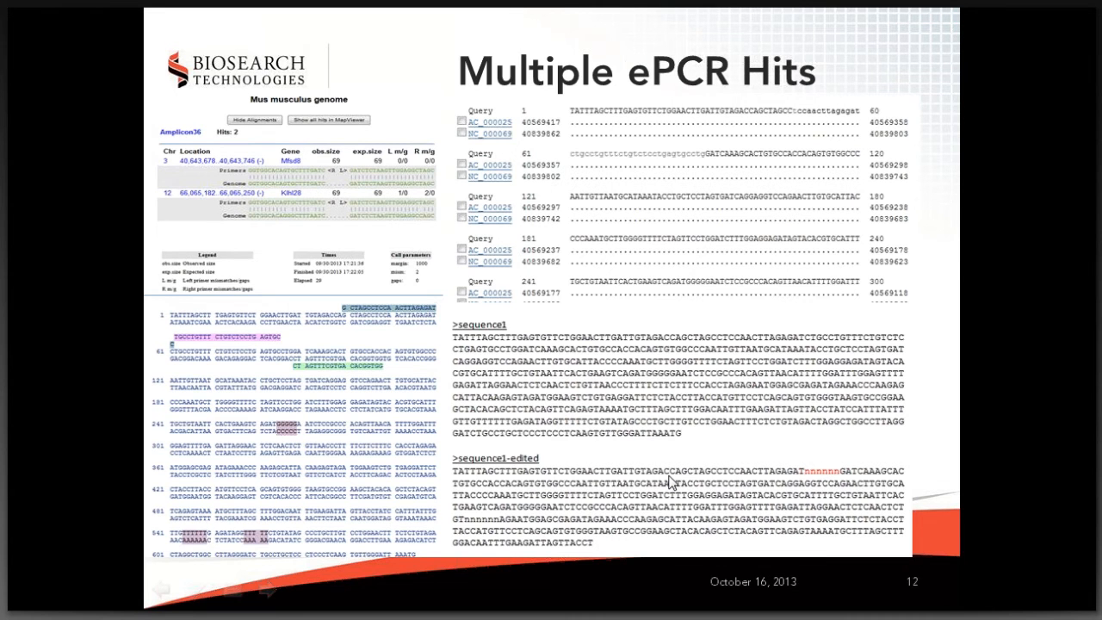
key(Escape)
Step: Select the whole sequence1-edited entry, including its FASTA header, in the Word document "2- multiple ePCR sequences"
click(394, 592)
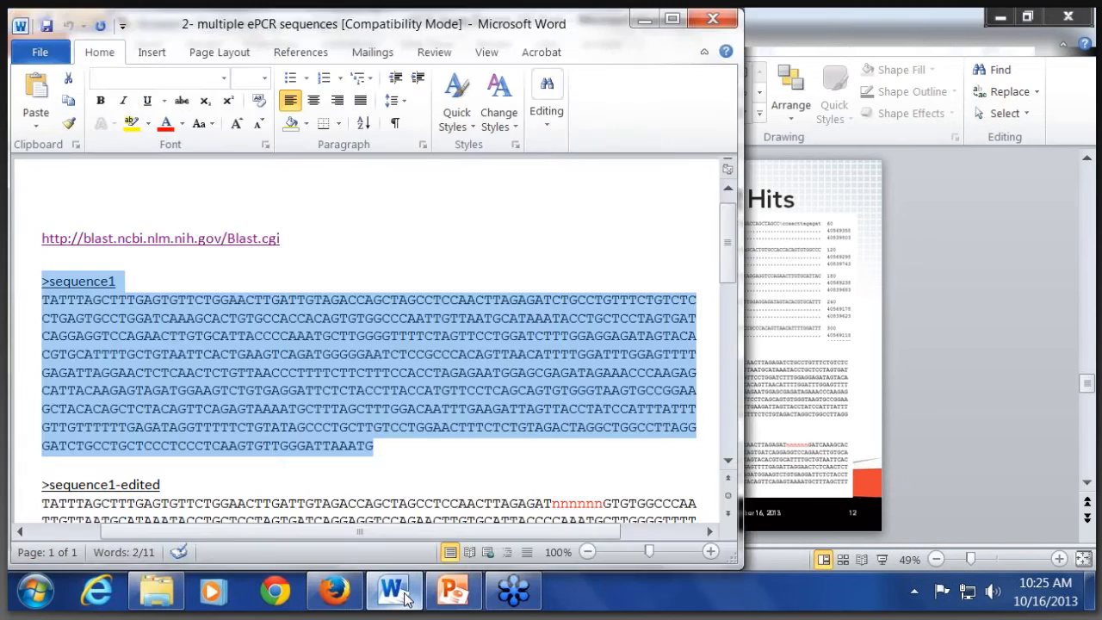
scroll(318, 353, down, 4)
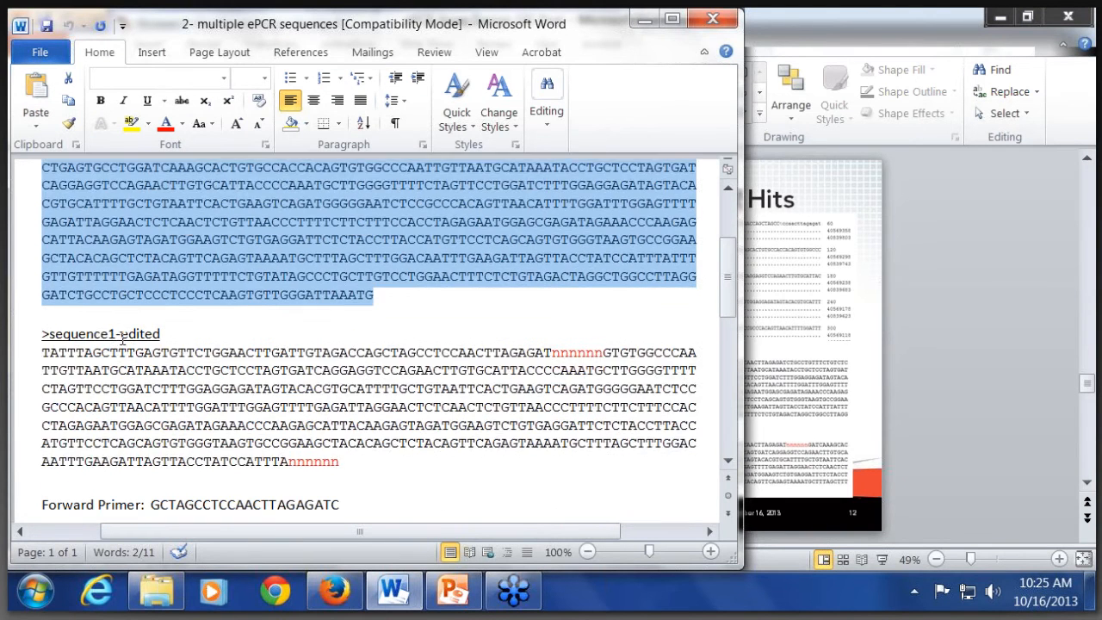
drag(39, 334, 340, 462)
key(ctrl+c)
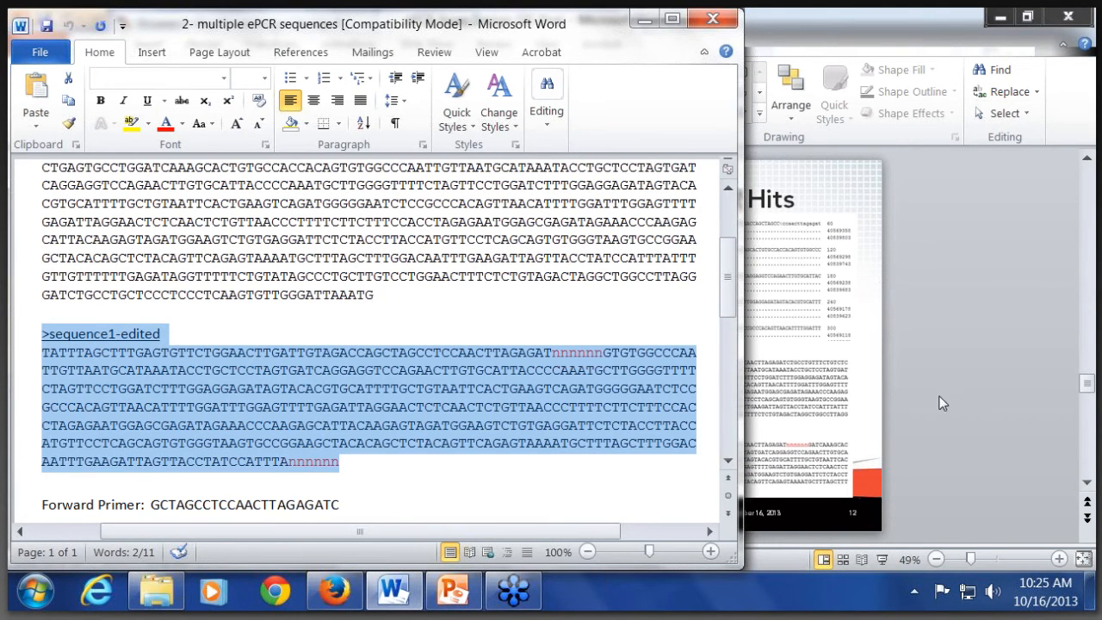
click(779, 461)
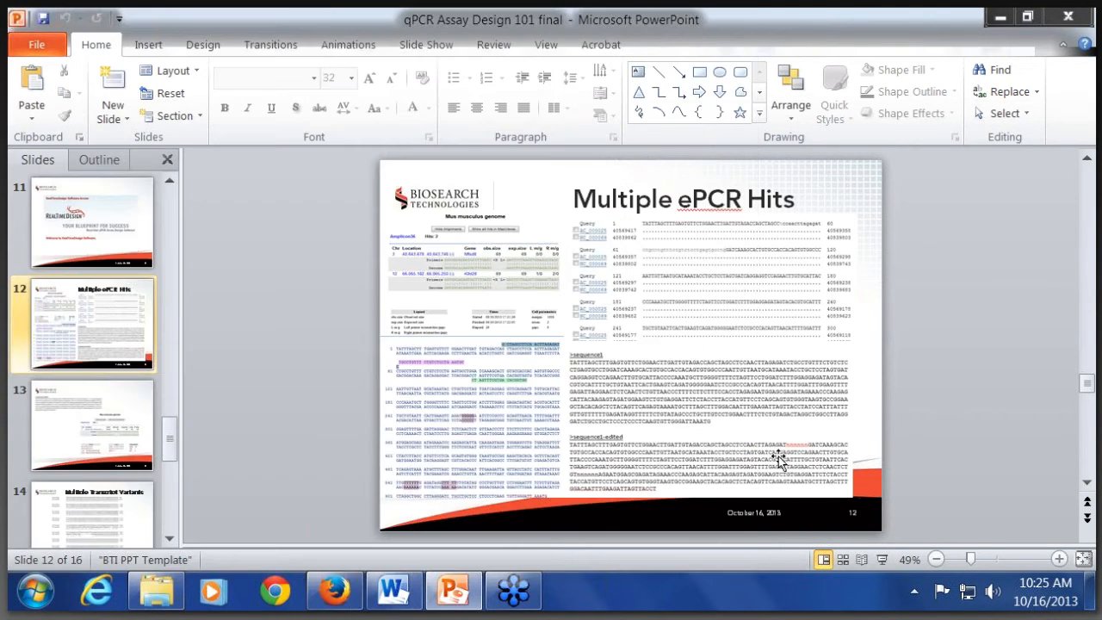
Step: Switch to the BLAST results in Firefox, examine the graphic summary and masked regions of the sequence1 alignments, and return to the RealTimeDesign results
click(335, 590)
scroll(359, 391, down, 5)
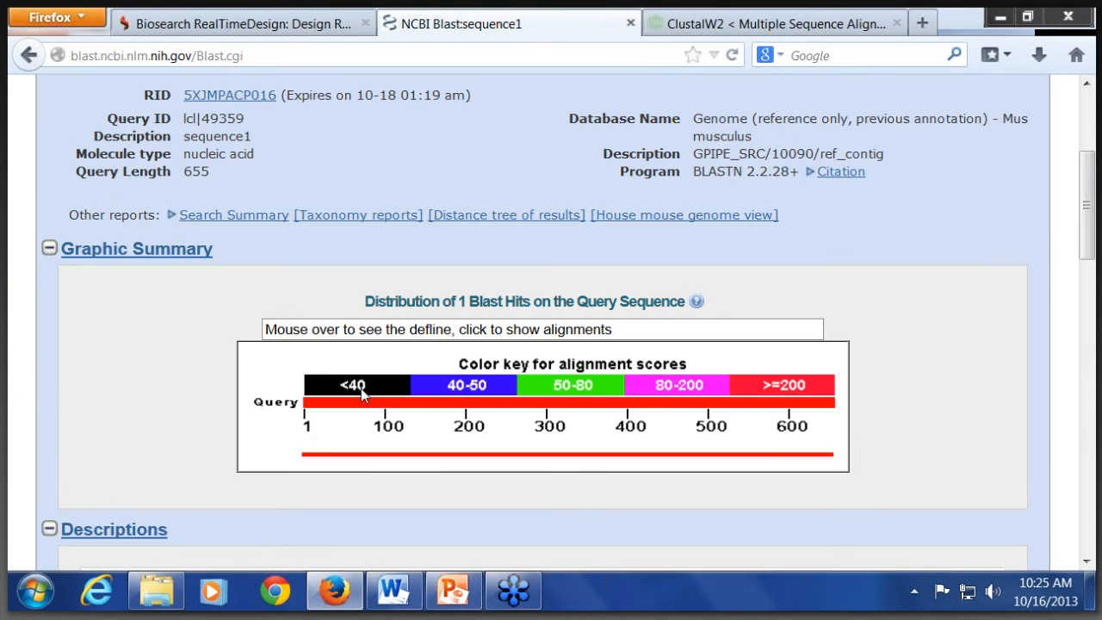
scroll(360, 394, down, 7)
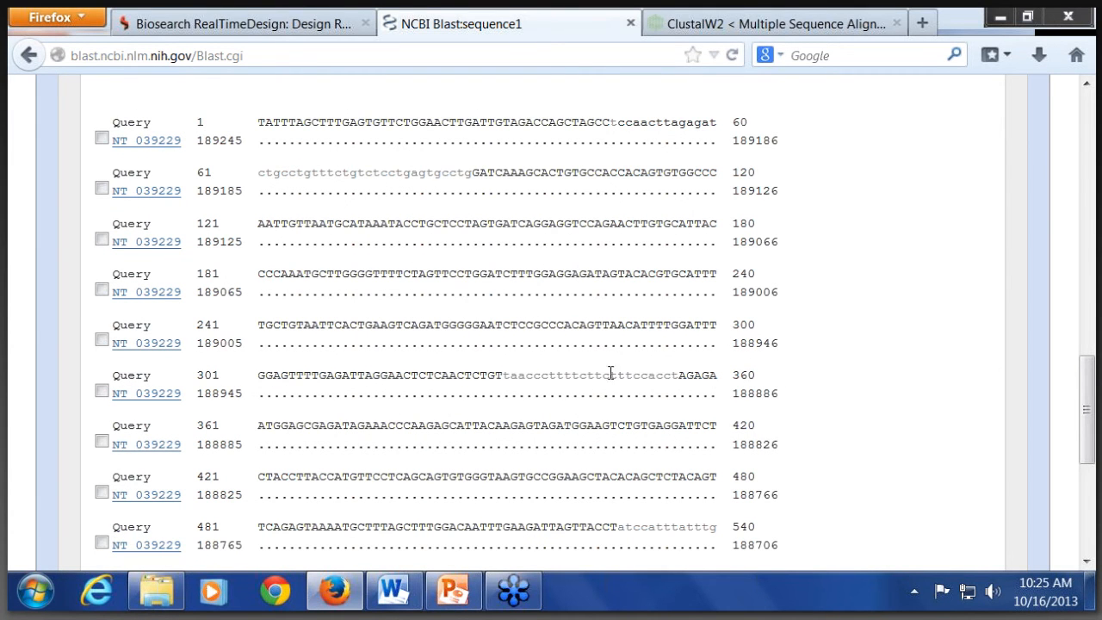
scroll(575, 398, down, 2)
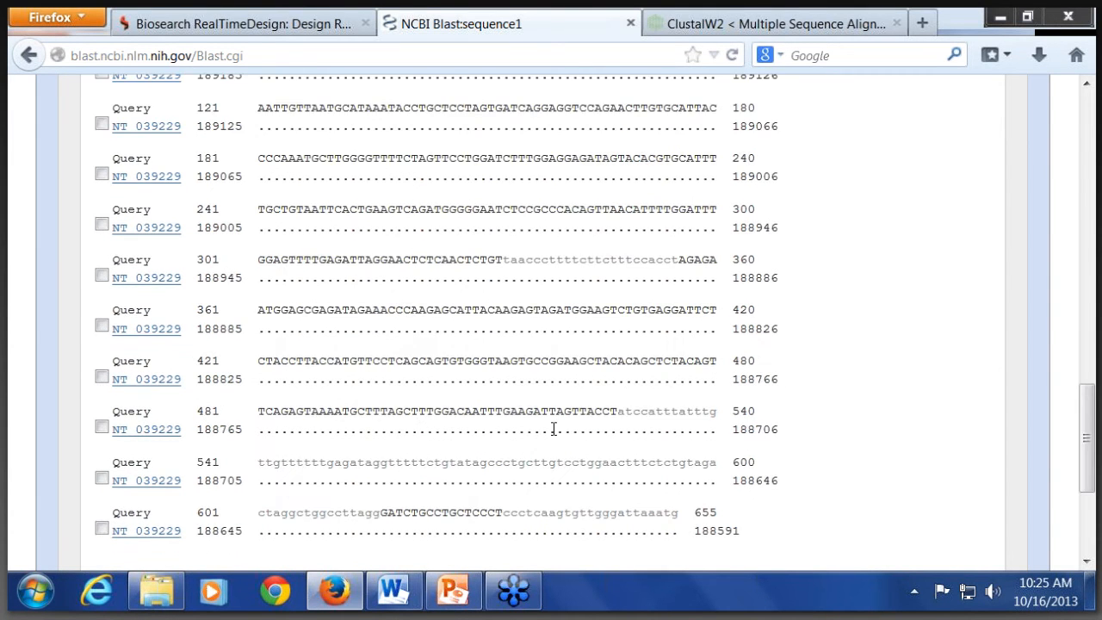
scroll(554, 428, up, 1)
scroll(553, 428, up, 4)
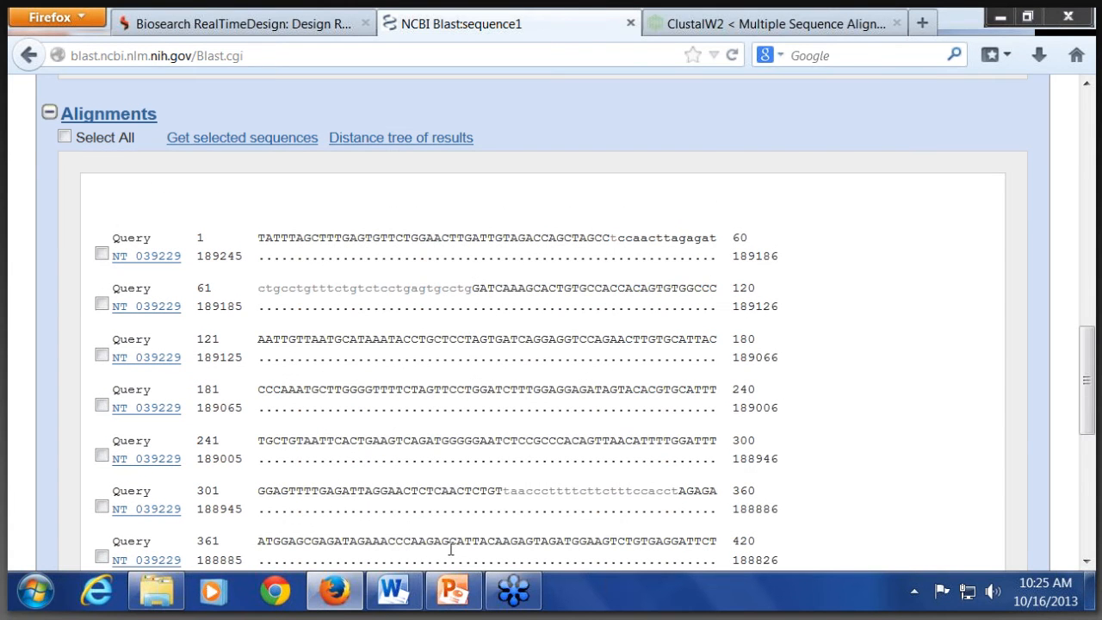
click(193, 32)
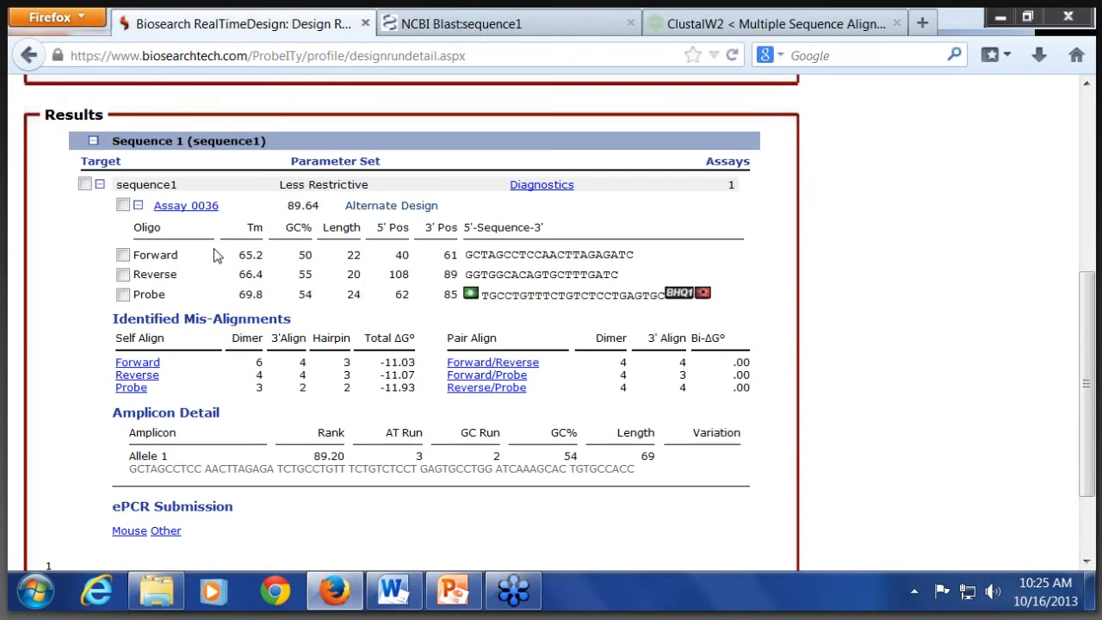
Step: Start a new design, paste the sequence1-edited FASTA entry into the sequence entry field, and continue to the express options
scroll(213, 247, up, 5)
mouse_move(69, 168)
click(59, 194)
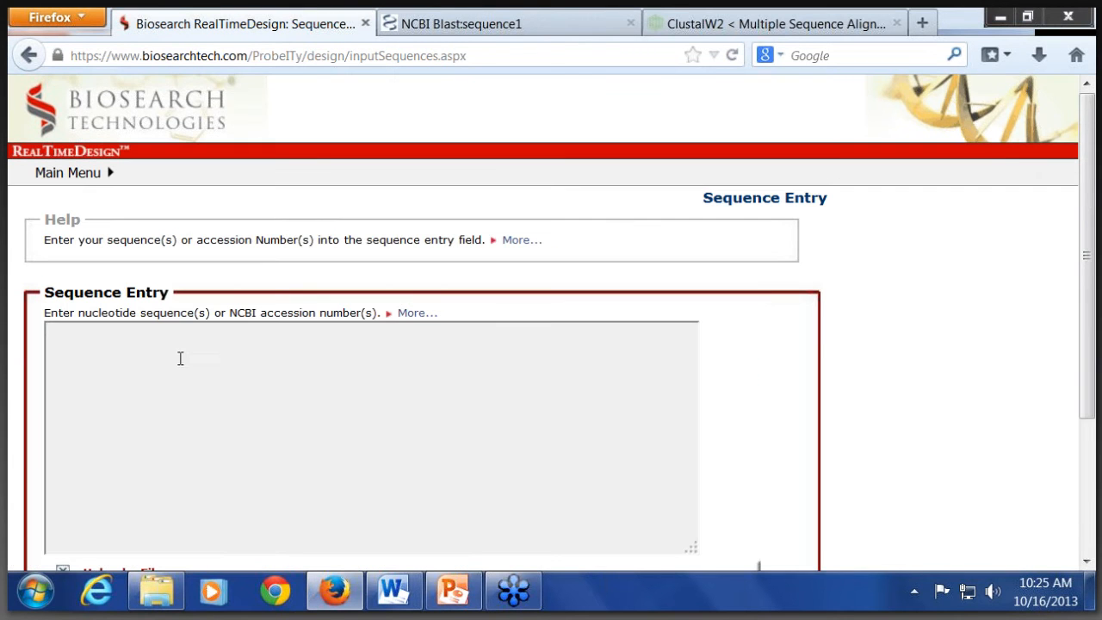
key(ctrl+v)
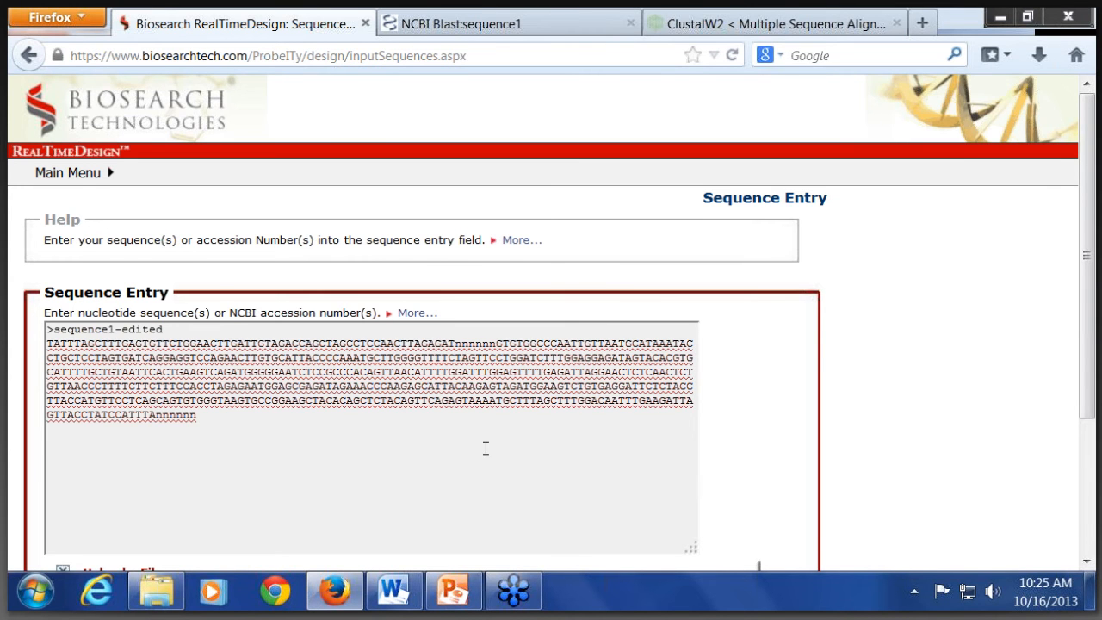
scroll(669, 531, down, 3)
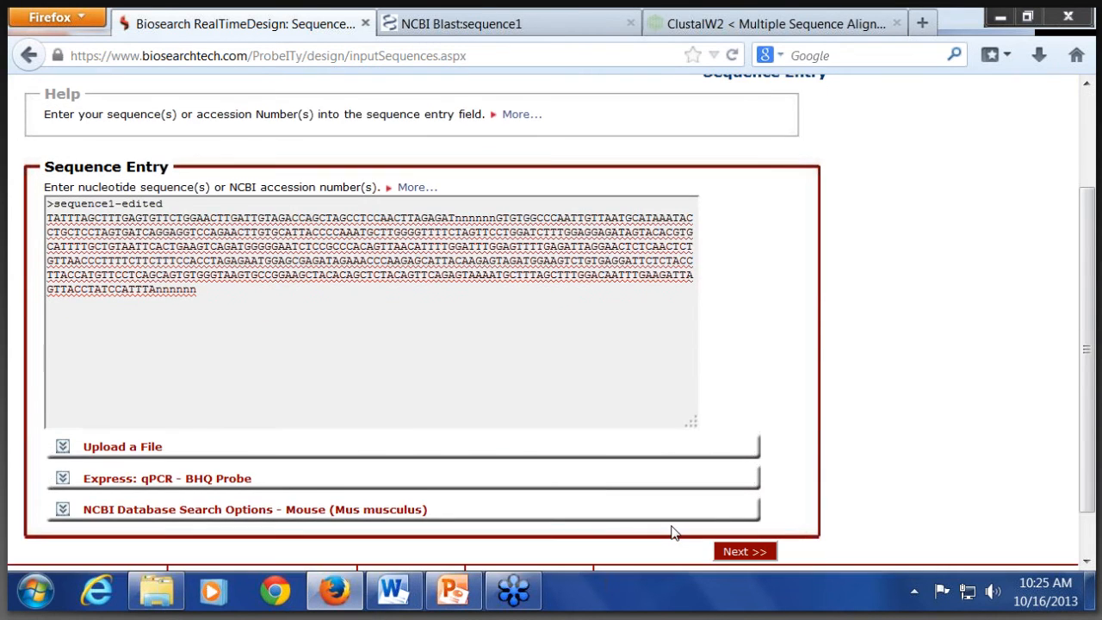
click(745, 550)
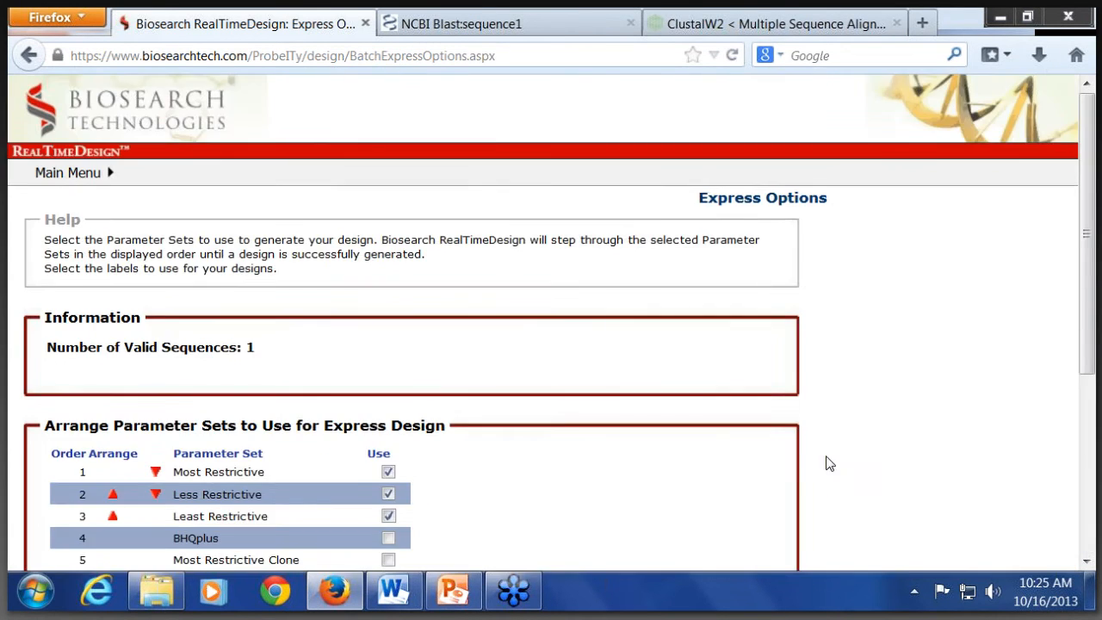
Step: Run the express design for sequence1-edited using the Least Restrictive parameter set and bring up its design results
scroll(800, 464, down, 5)
click(388, 241)
click(388, 242)
click(755, 540)
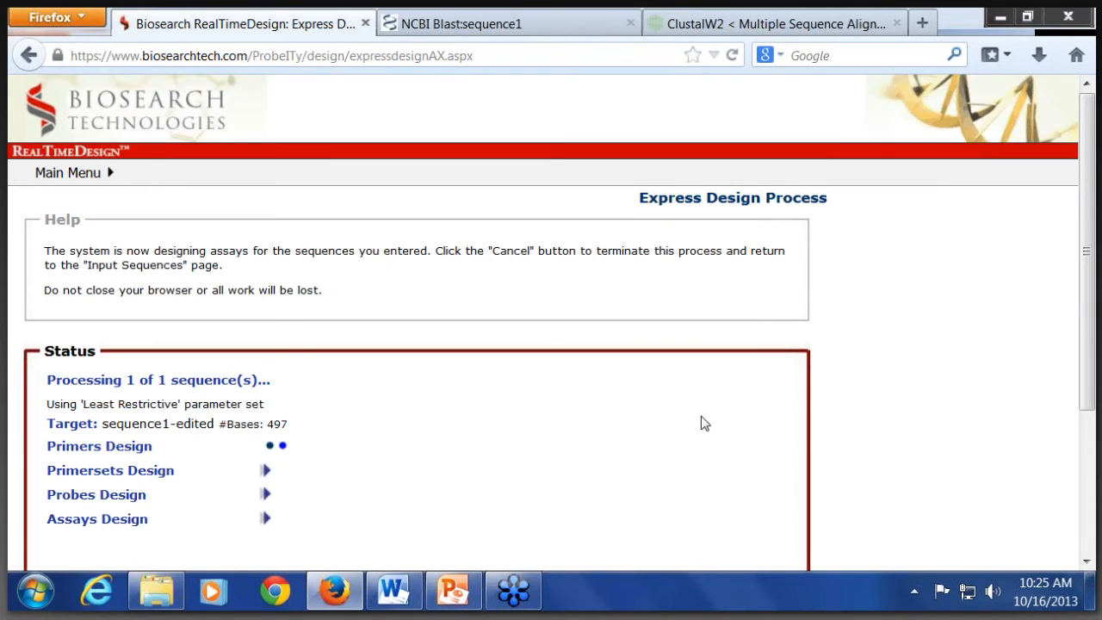
scroll(706, 415, down, 4)
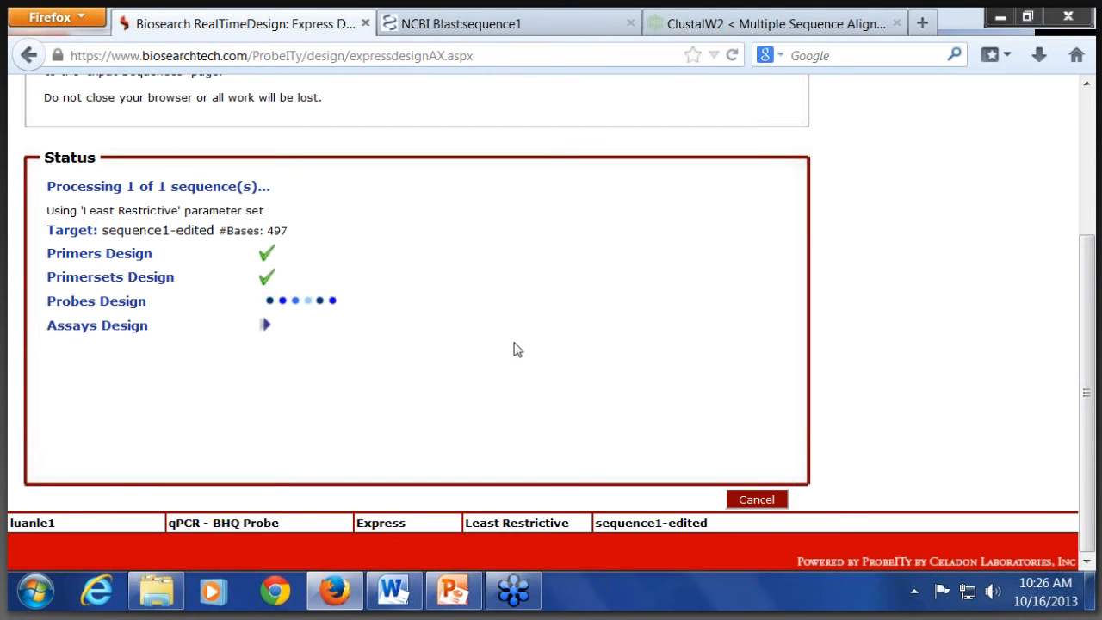
scroll(462, 430, down, 3)
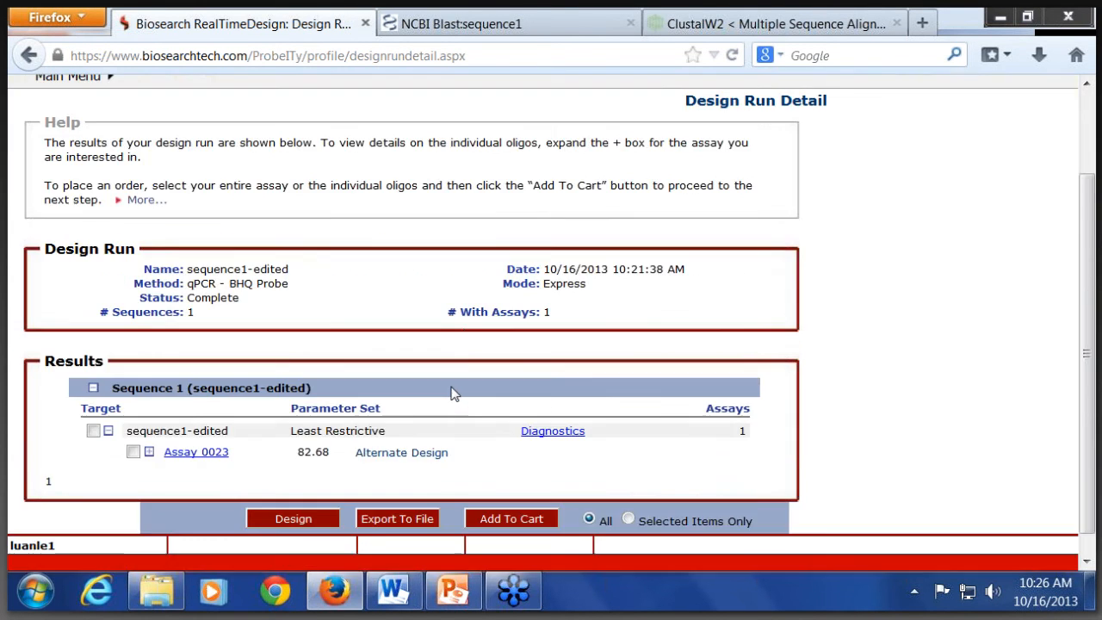
Step: Expand Assay 0023 to show its oligos and submit it to ePCR against the mouse genome
click(149, 430)
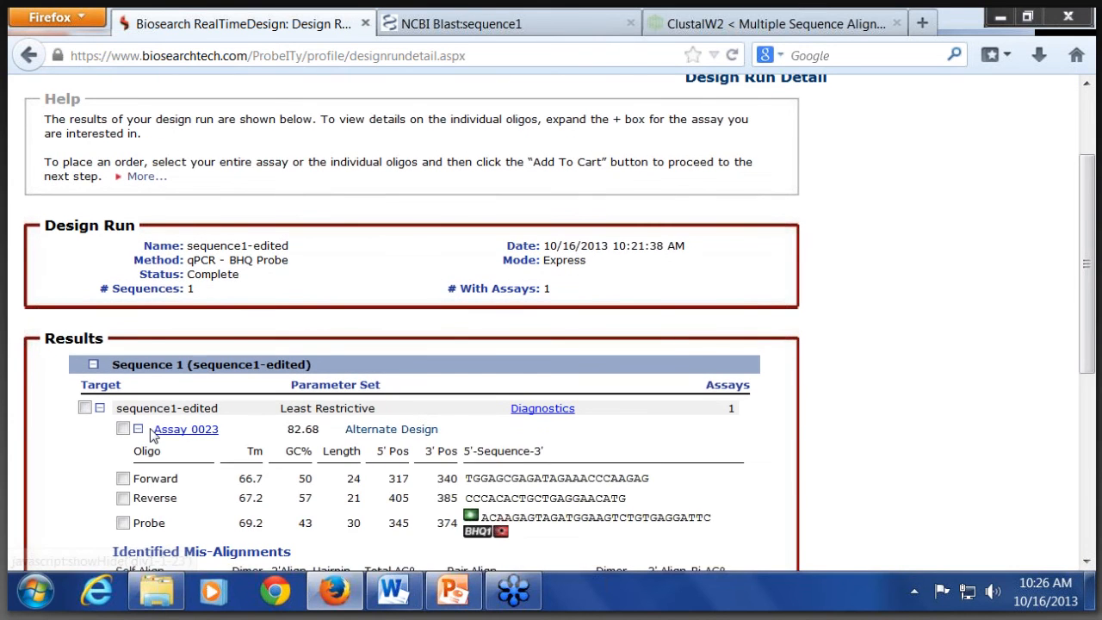
scroll(129, 533, down, 5)
click(125, 554)
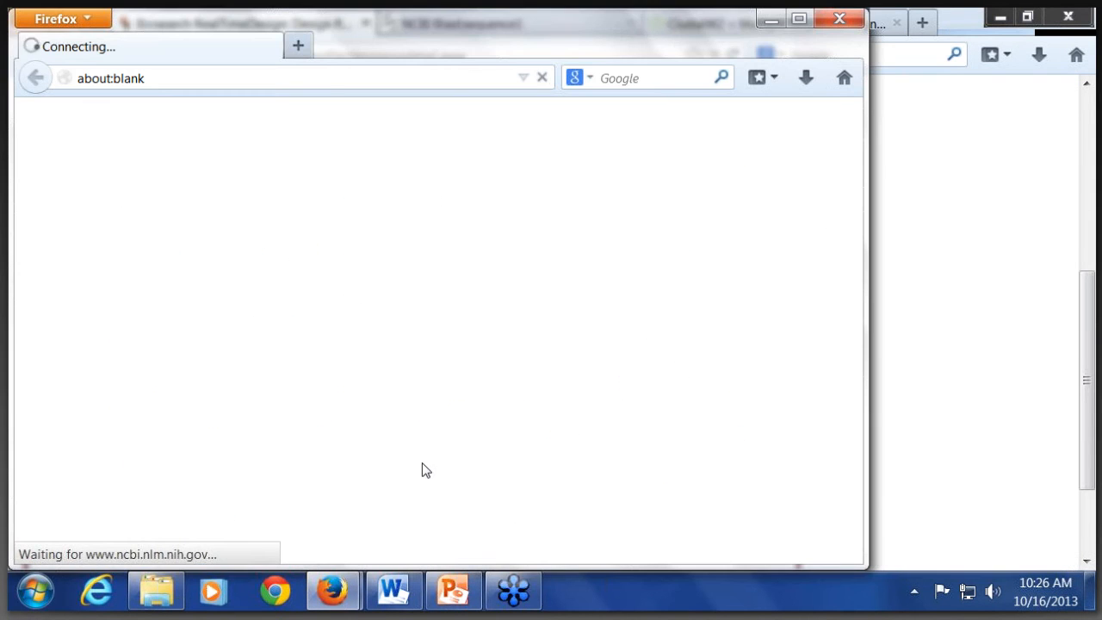
Step: Switch to the PowerPoint presentation, view slide 13 with the sequence1-edited ePCR result as a full-screen slide show, and exit the show
mouse_move(456, 606)
click(456, 601)
click(879, 560)
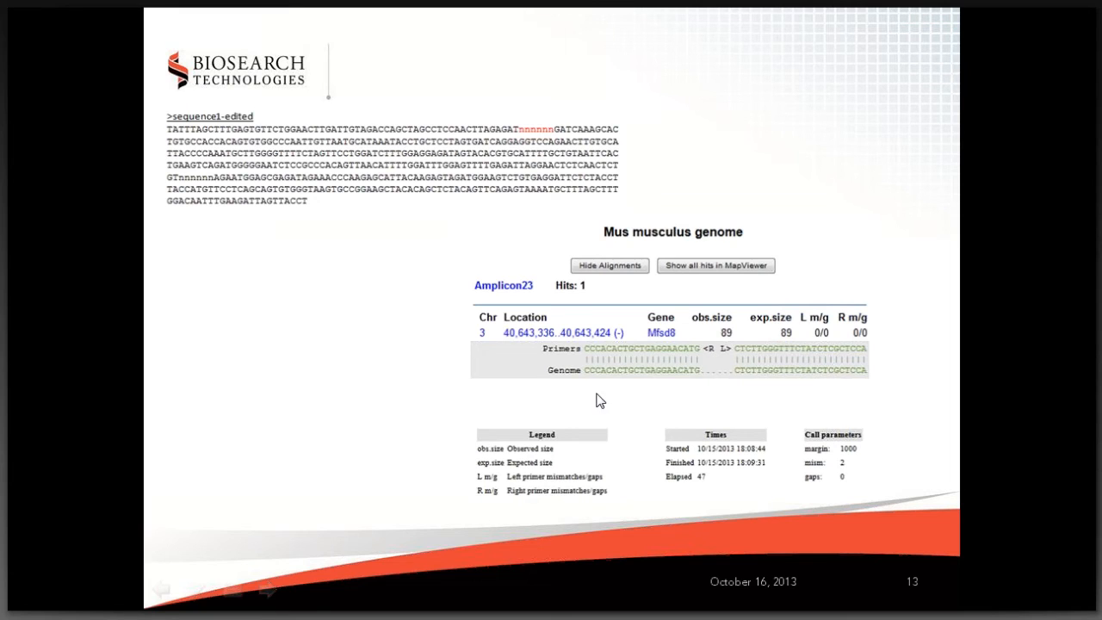
key(Escape)
mouse_move(447, 601)
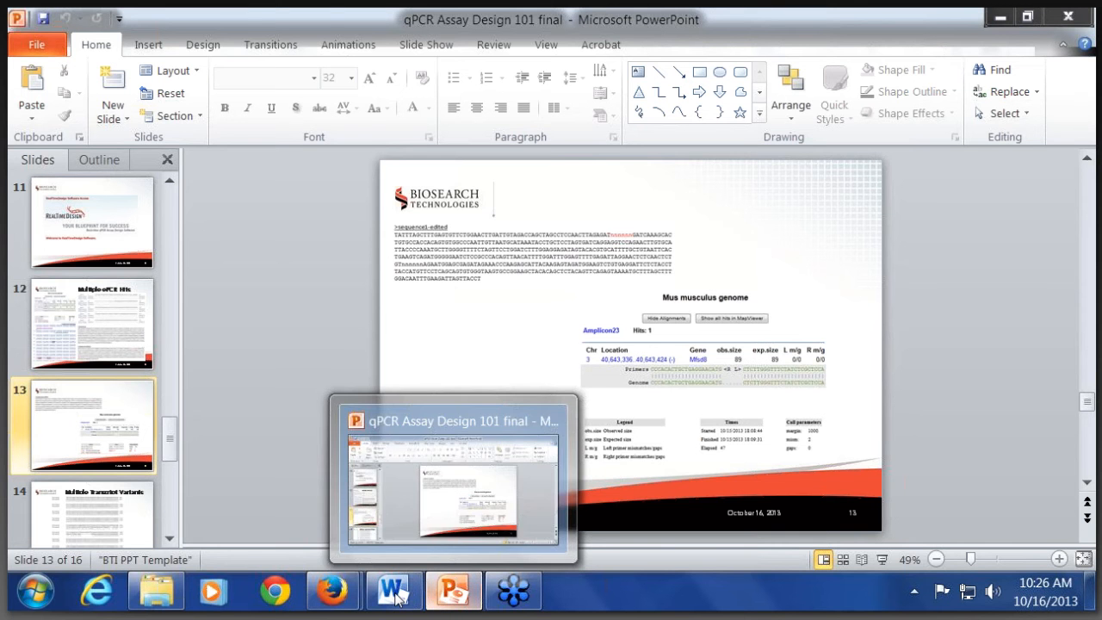
Step: Switch to the e-PCR Reverse report in Firefox, examine the Amplicon23 hits in the Mus musculus genome, and close the report
mouse_move(331, 591)
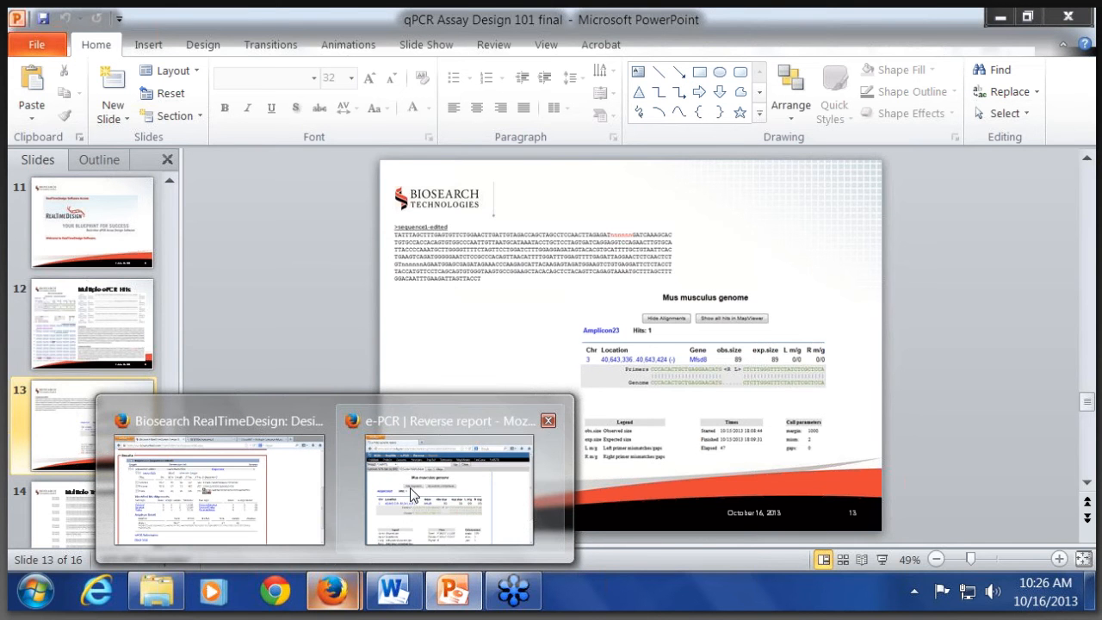
click(413, 494)
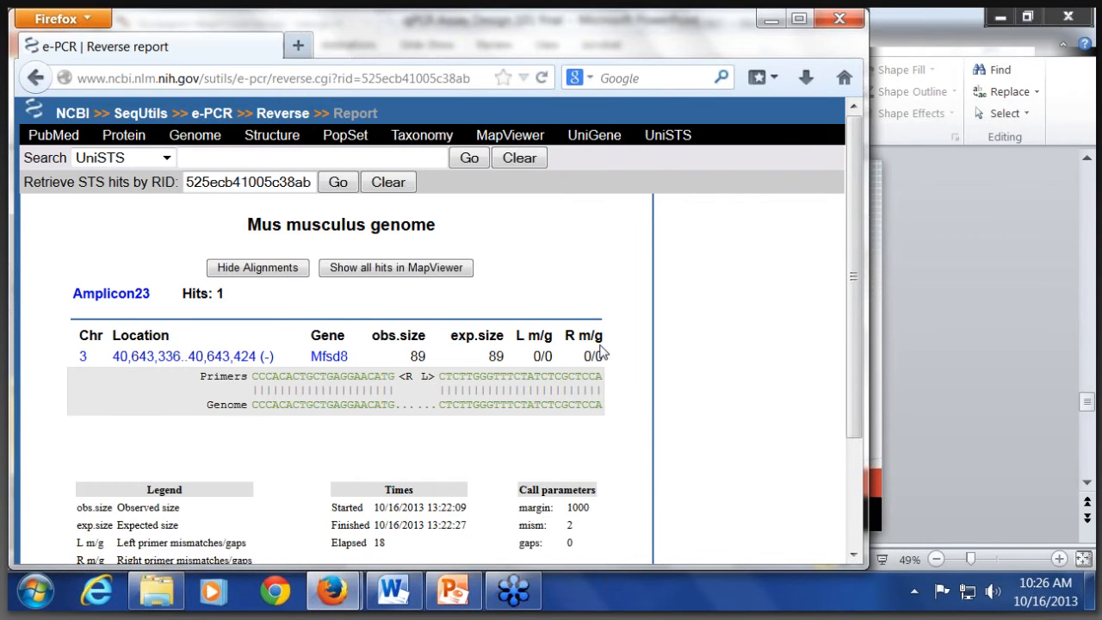
scroll(601, 352, down, 3)
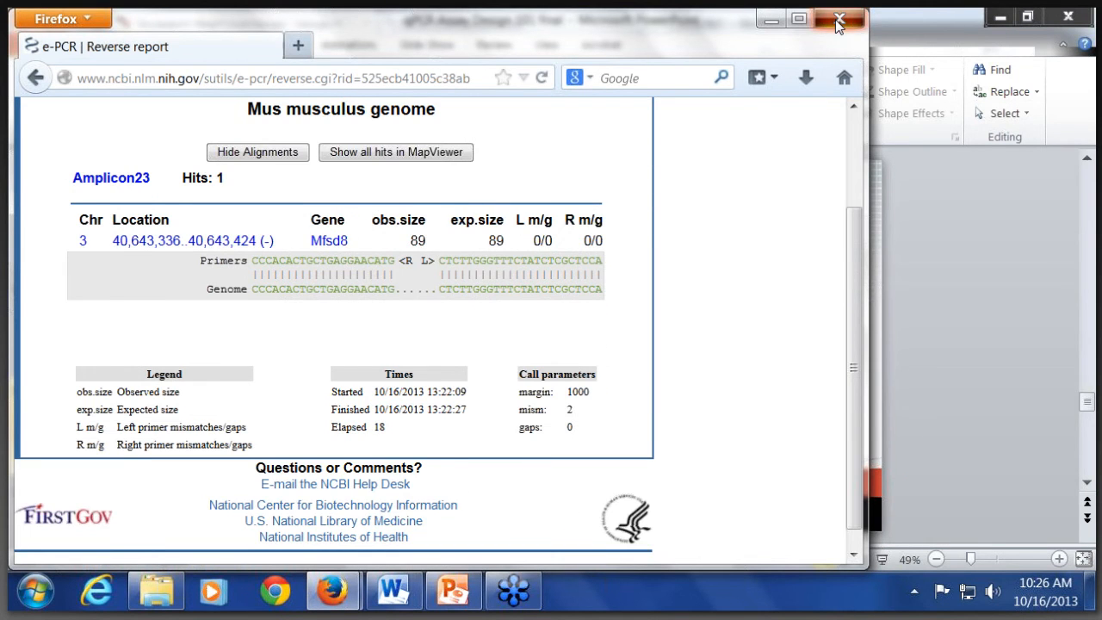
click(837, 24)
Step: Review the oligo, mis-alignment and amplicon details of Assay 0023, and open a blank sequence entry for a new design
scroll(482, 291, down, 3)
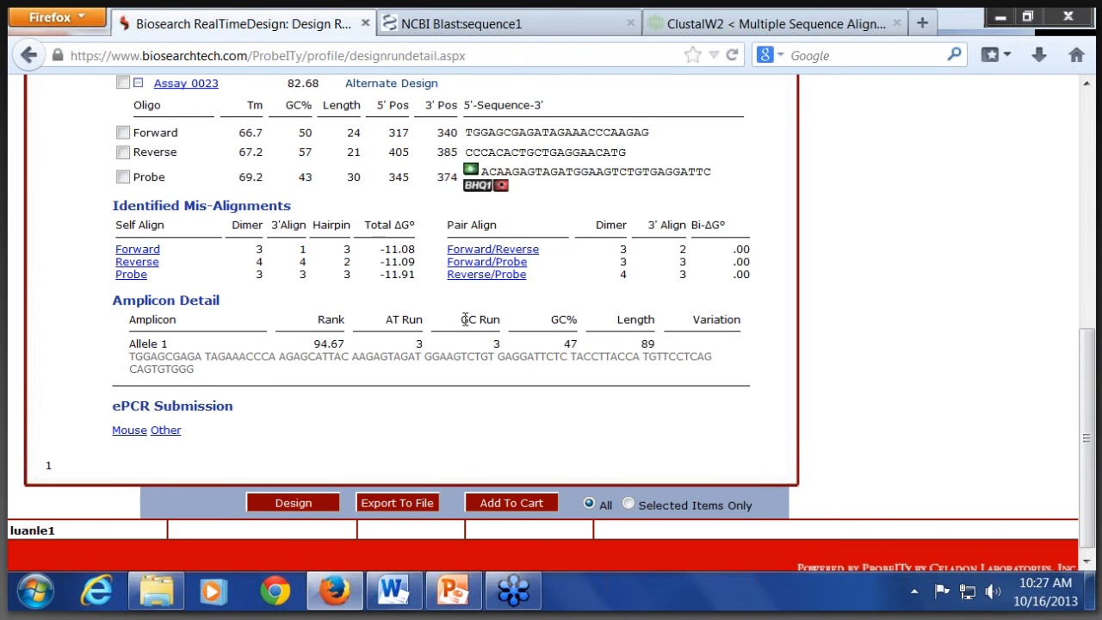
scroll(462, 315, up, 5)
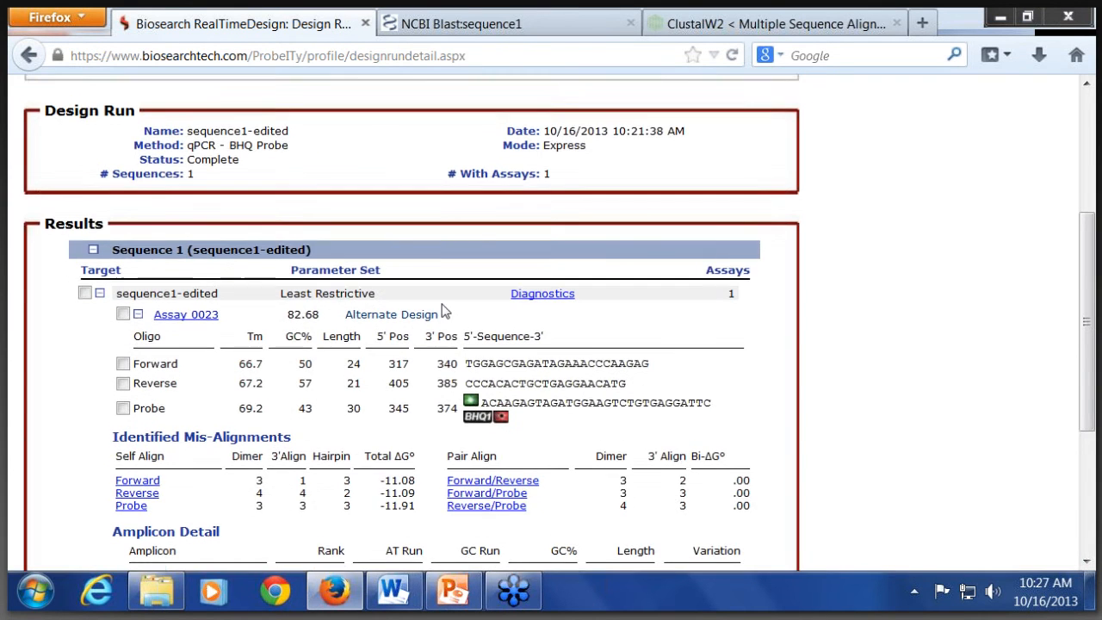
scroll(442, 312, down, 5)
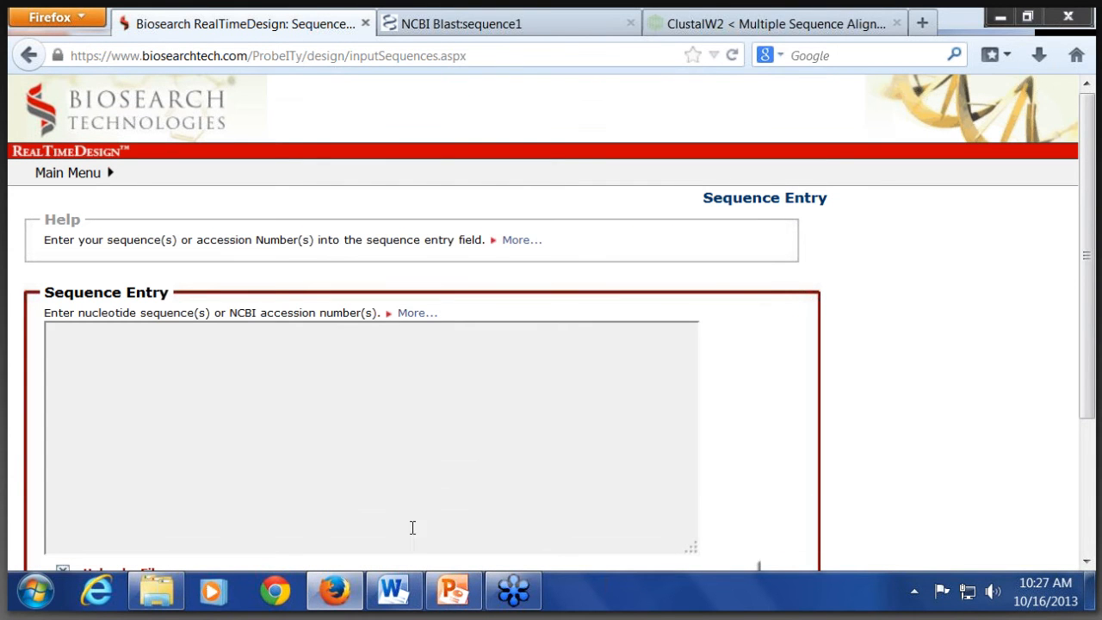
Step: Switch to the qPCR 101 folder in Windows Explorer and open the Word document "5- SNP sequence"
mouse_move(395, 600)
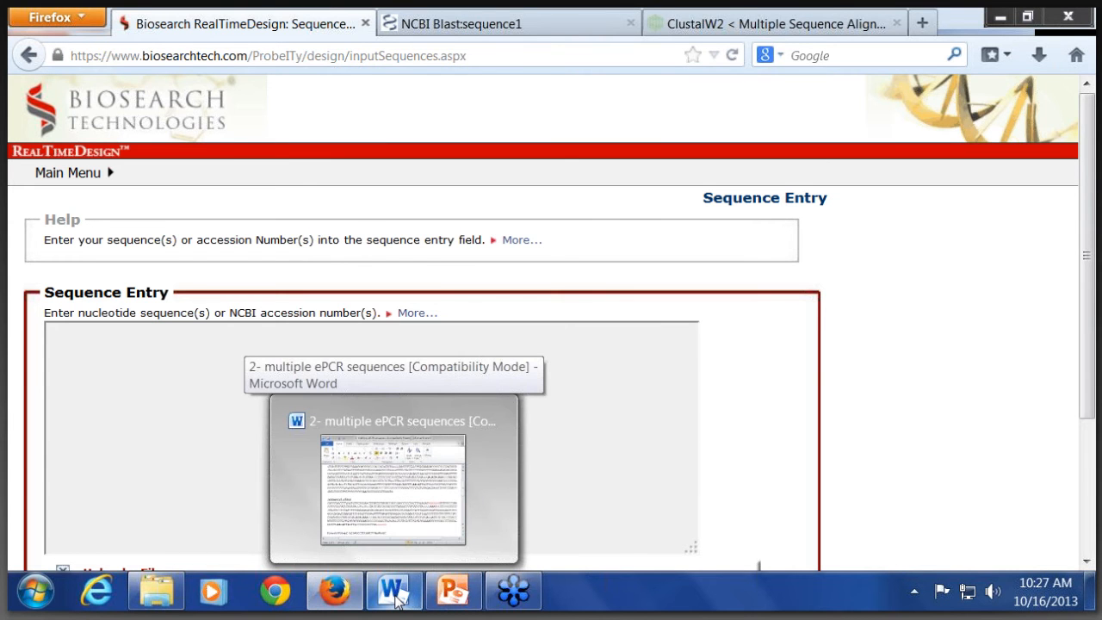
click(395, 600)
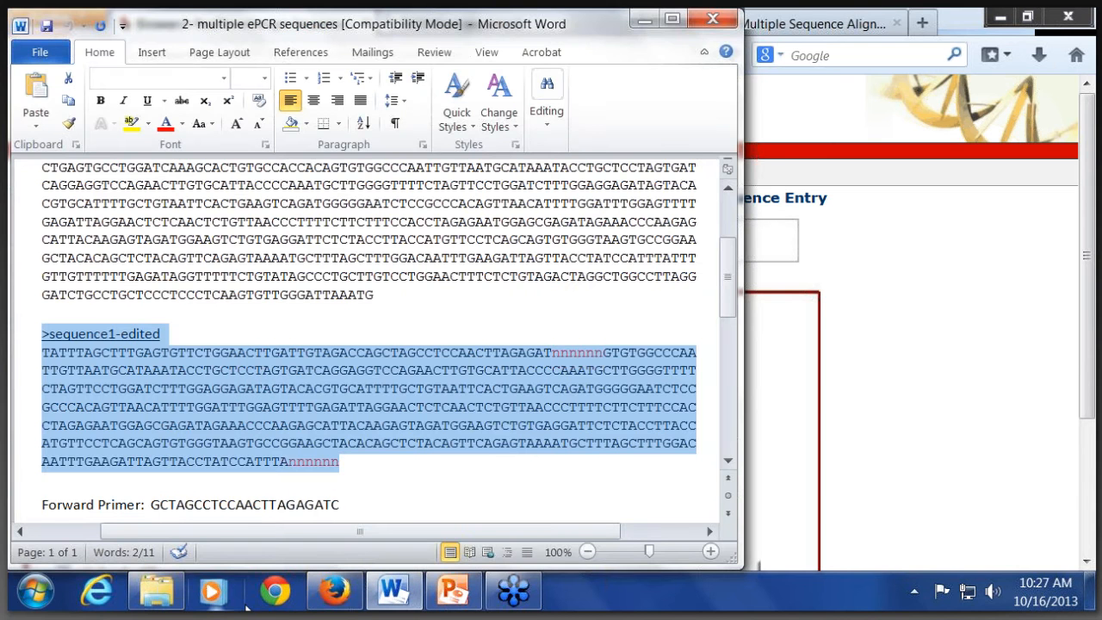
click(170, 600)
key(Down)
key(Return)
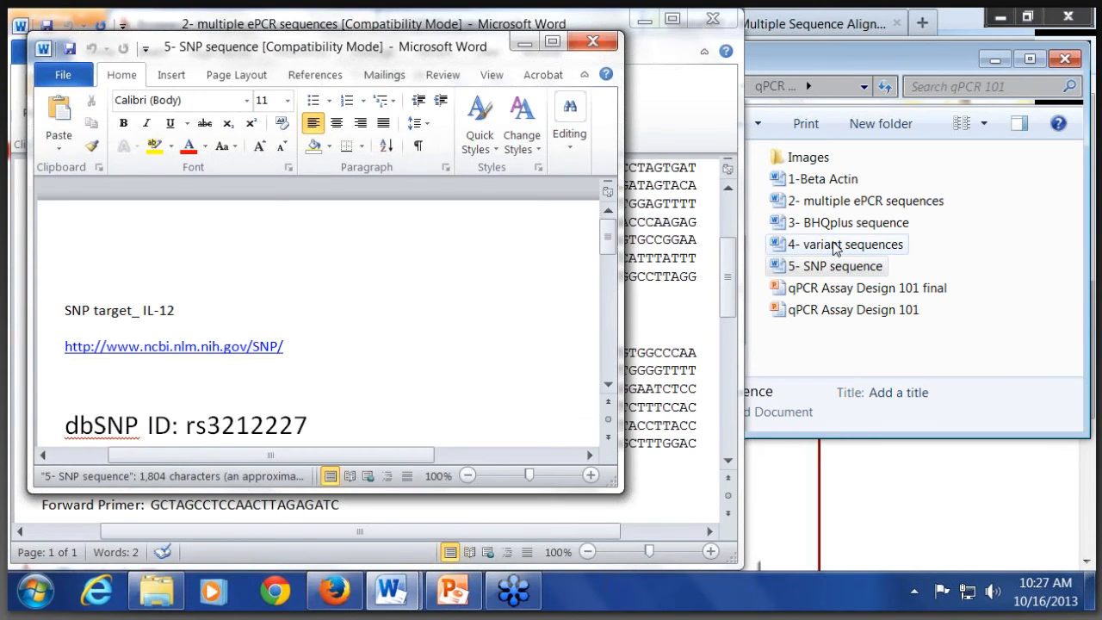
Step: Open the Word document "3- BHQplus sequence", select all its contents, and paste the BHQplus sequence into the RealTimeDesign sequence entry field in Firefox
click(820, 230)
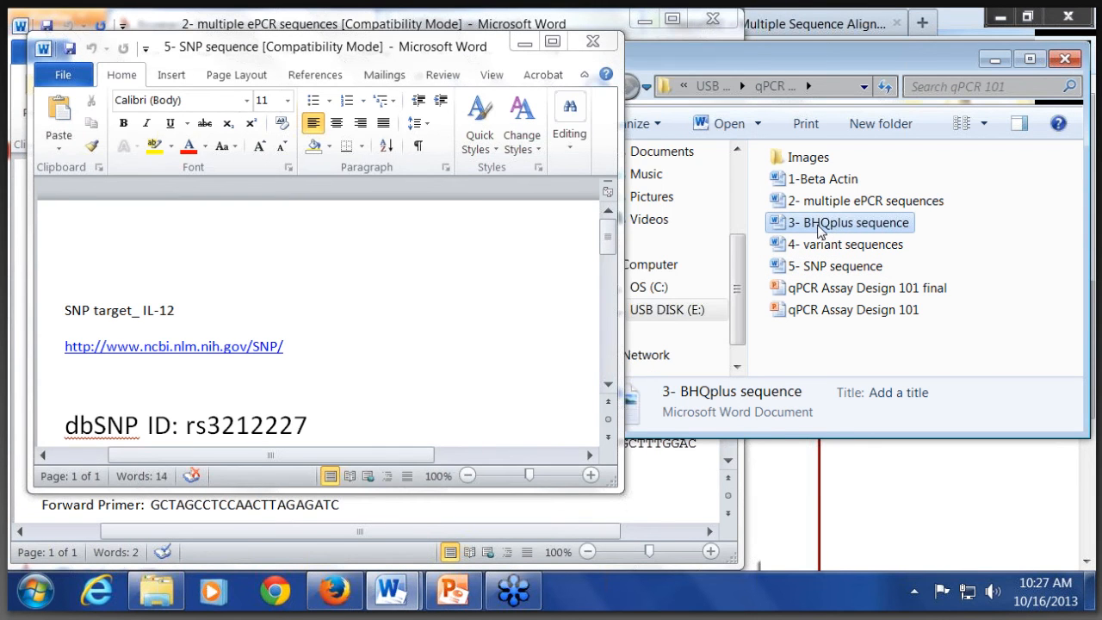
key(Return)
key(ctrl+a)
click(335, 590)
click(233, 440)
text(>BHQplus tcactgcattctagttgtggtttgtccaaactcatcaatgtatcttatcatgtctggatccgggggtaccgcgtcgagaagttcctattccgaagttcctattctctagaaagtataggaacttcgtcgagataacttcgtatagcatacattatacgaagttatgtcgagatatctagacccagctttcttgtacaaagttggcattataagaaagcattgcttatcaatttgttgcaacgaacaggtcactatcagtcaaaataaaatcattatttgtgatatctctatagtcgcagtaggcgg)
Step: Submit the BHQplus sequence and run its qPCR - BHQ Probe express design, starting from the Most Restrictive parameter set
scroll(168, 327, down, 2)
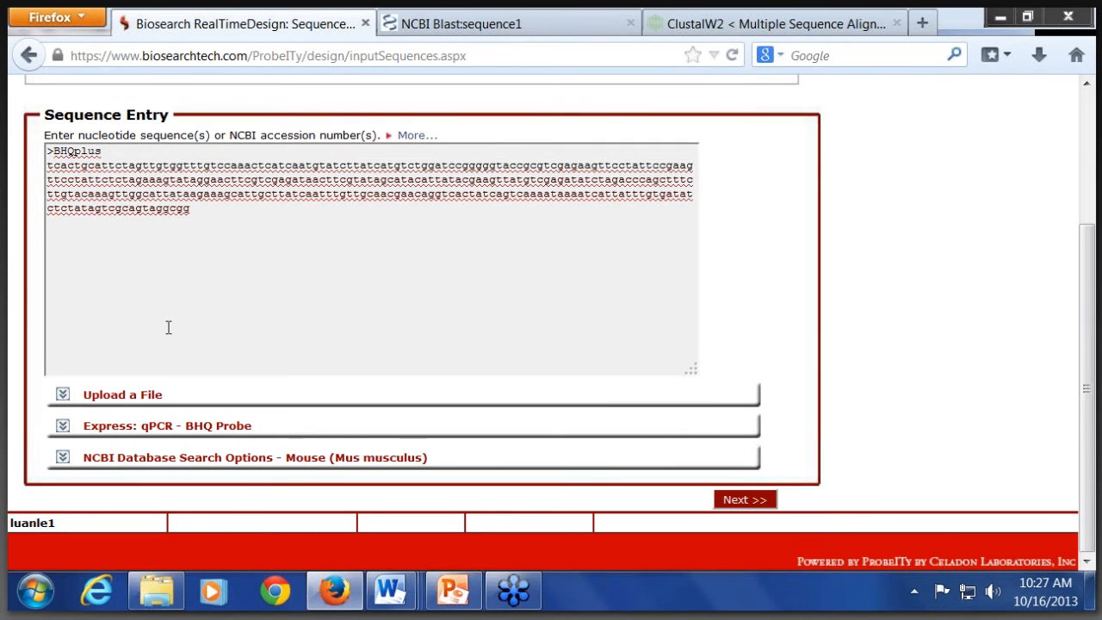
scroll(172, 361, up, 2)
scroll(185, 413, down, 2)
click(756, 499)
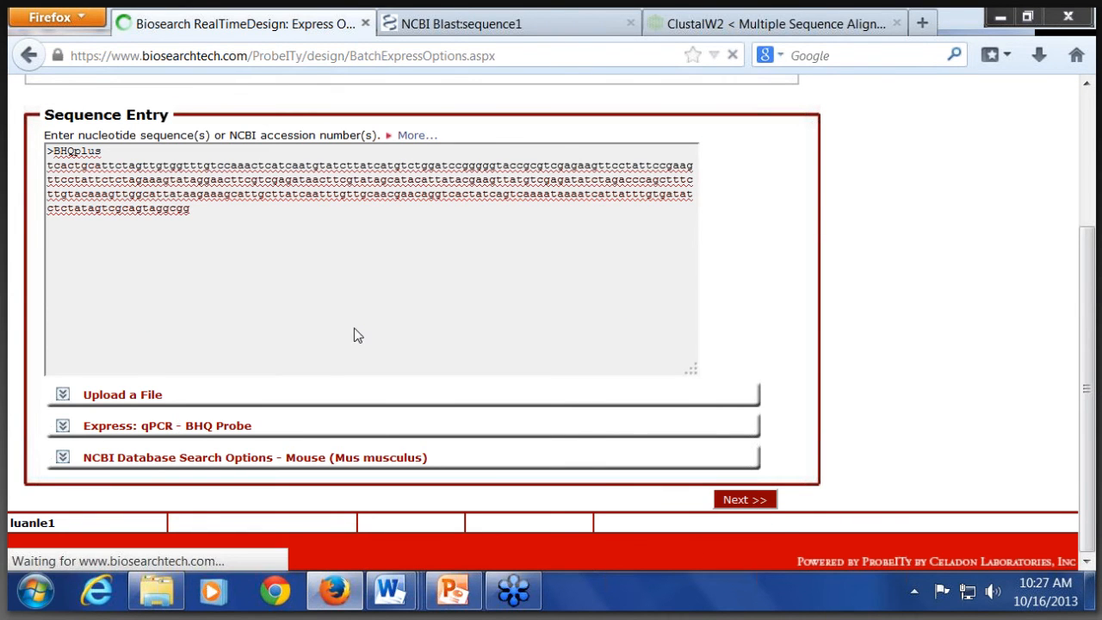
scroll(428, 354, down, 5)
click(753, 539)
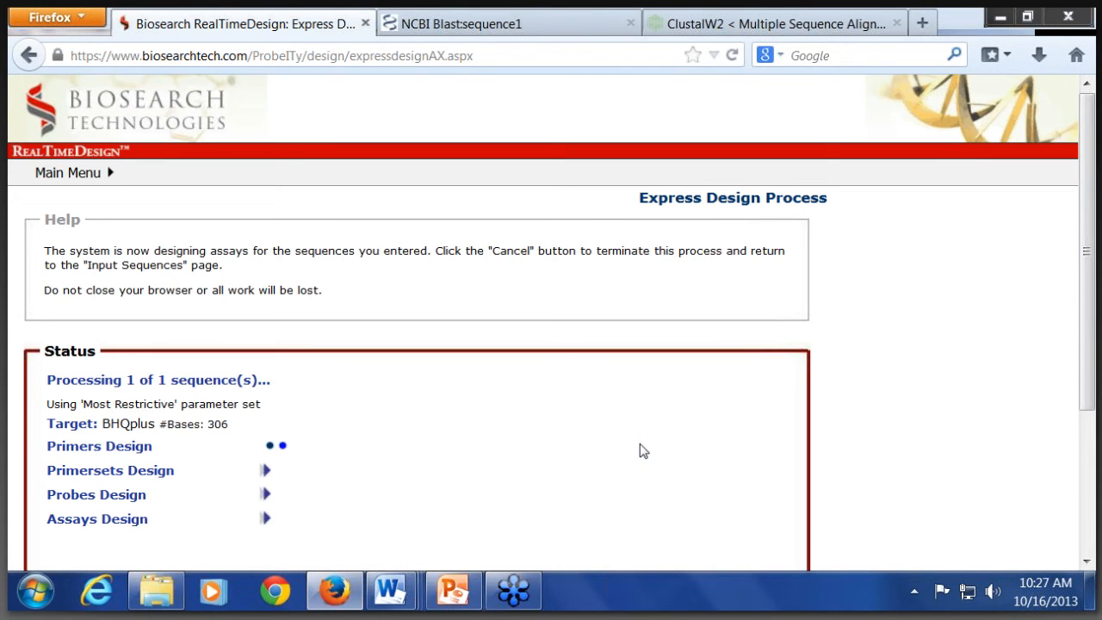
scroll(639, 450, down, 3)
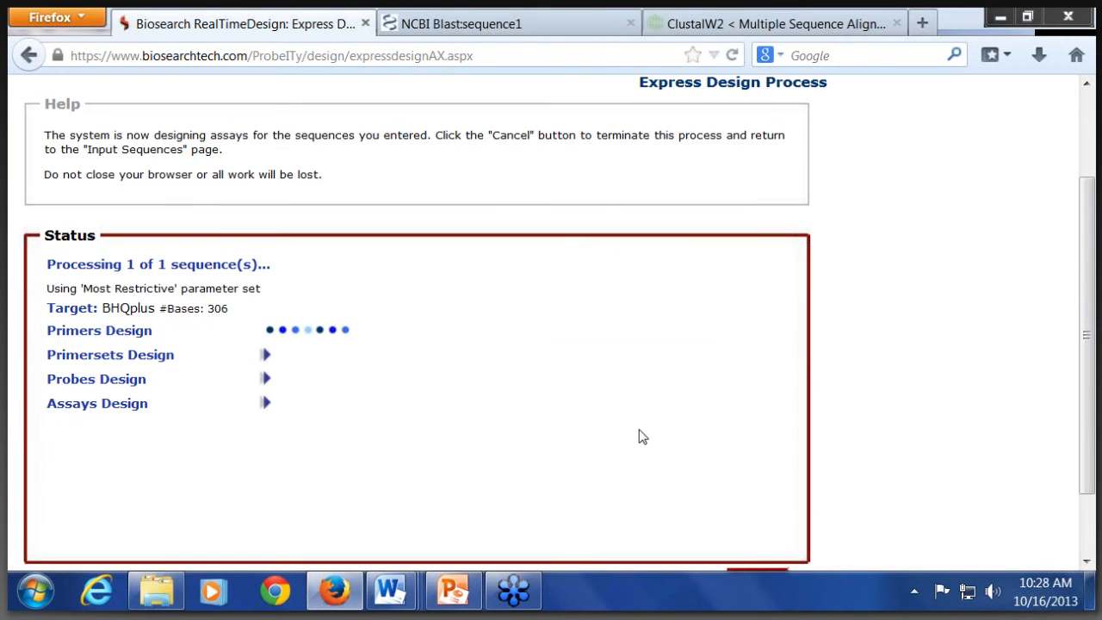
scroll(638, 430, down, 2)
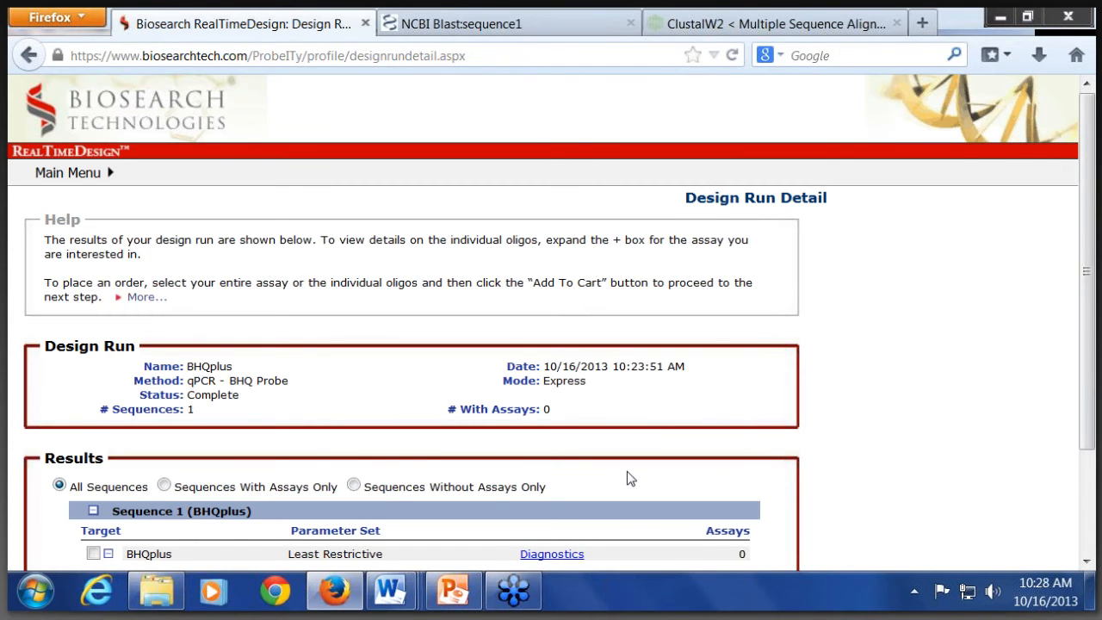
Step: Open the diagnostics for the BHQplus design, examine the failure count data for the Probes step, and close the diagnostic details
scroll(628, 477, down, 3)
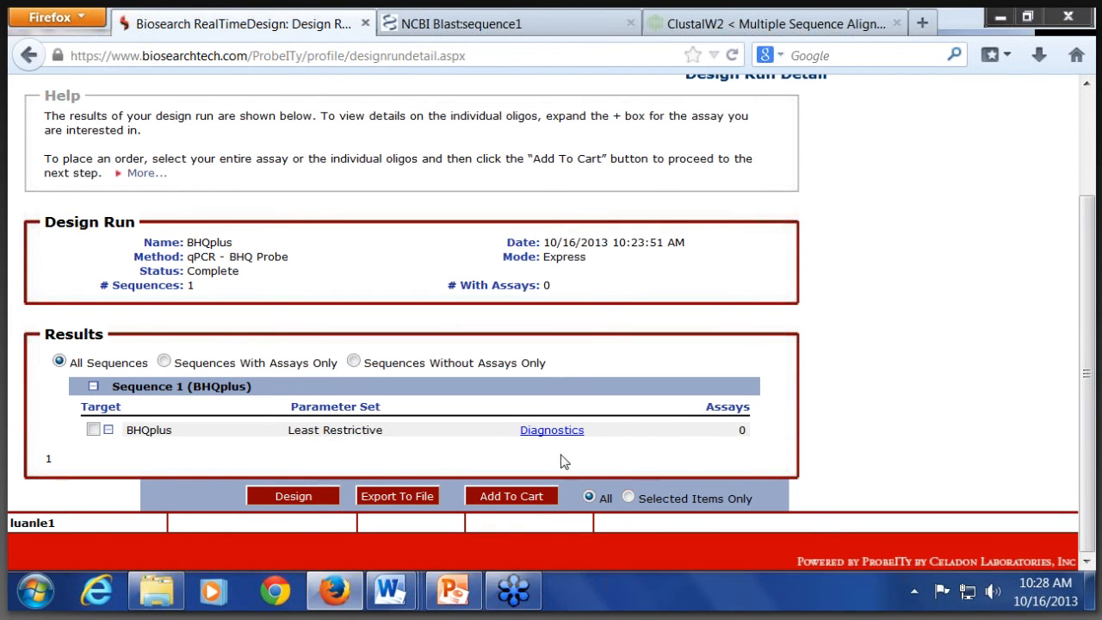
click(551, 430)
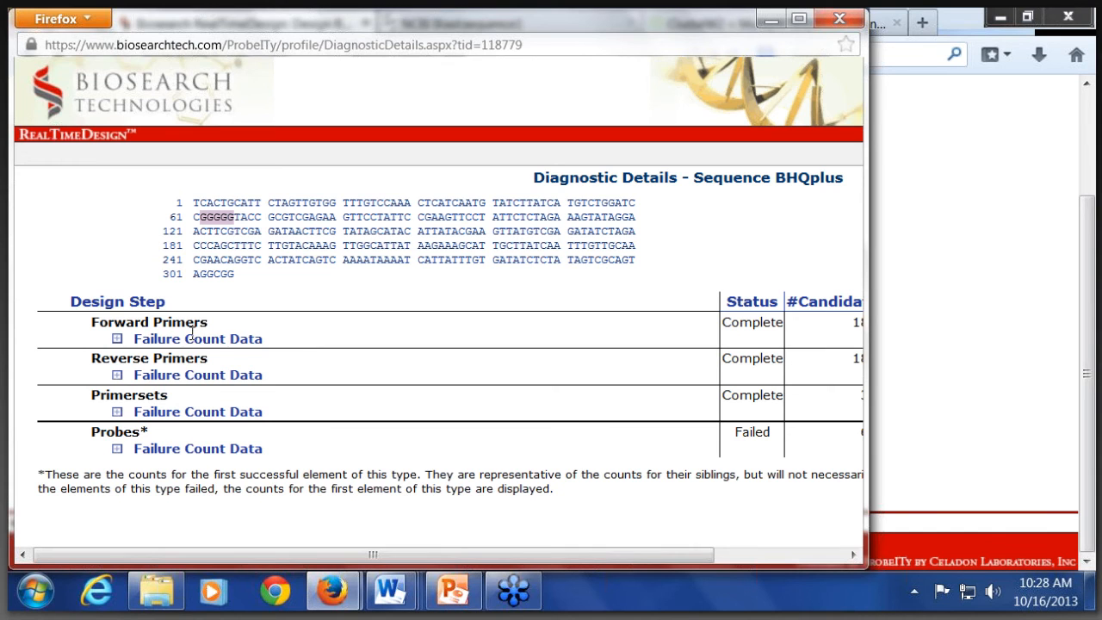
click(116, 449)
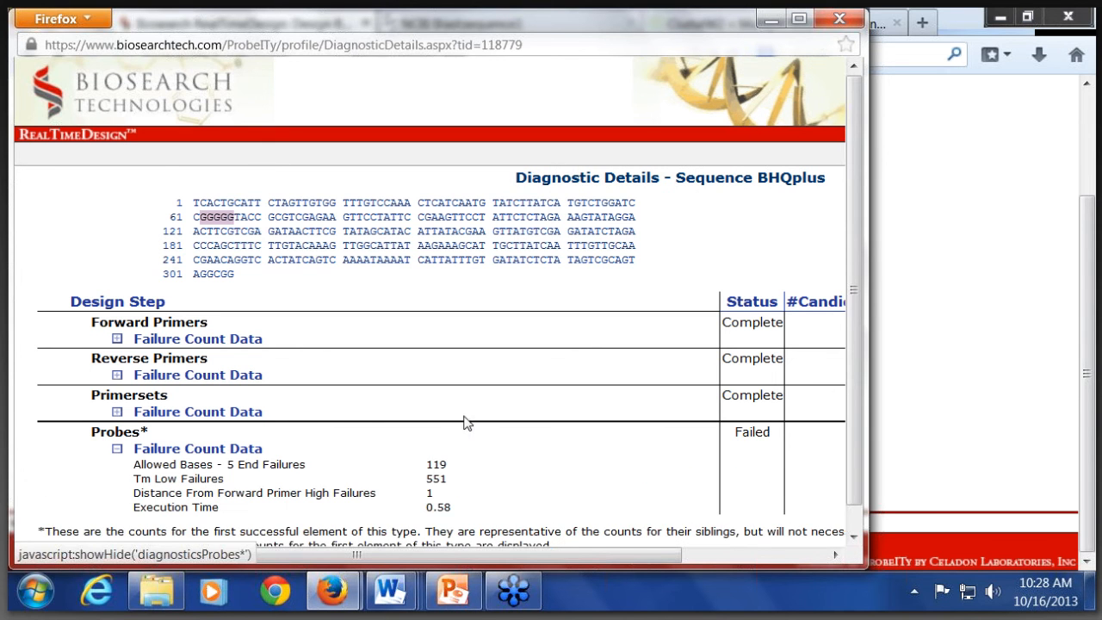
scroll(614, 390, down, 1)
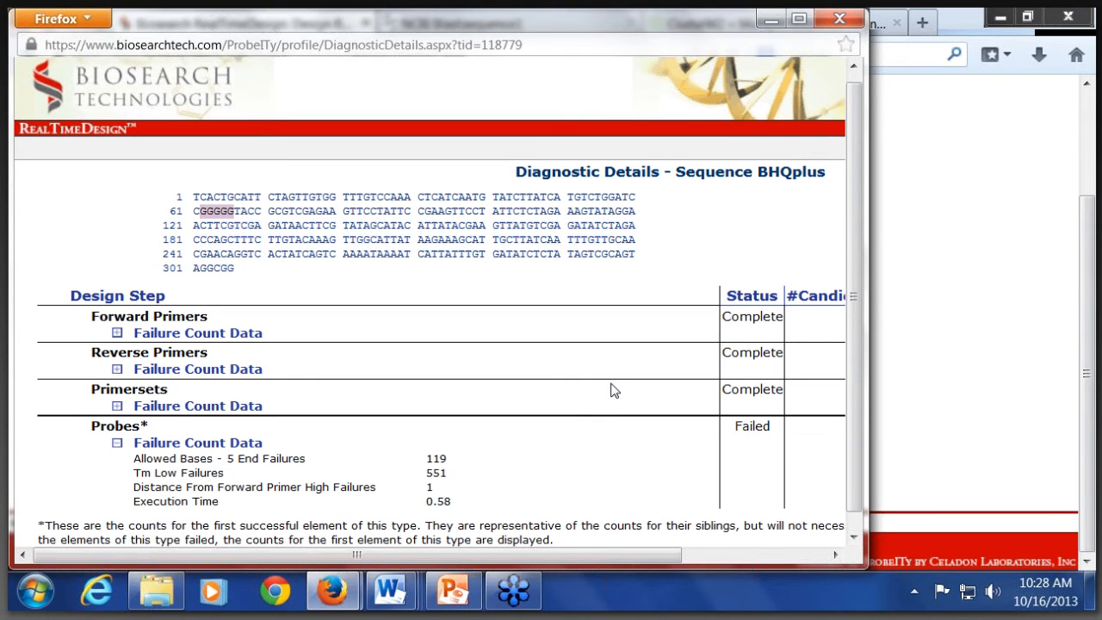
scroll(613, 390, down, 1)
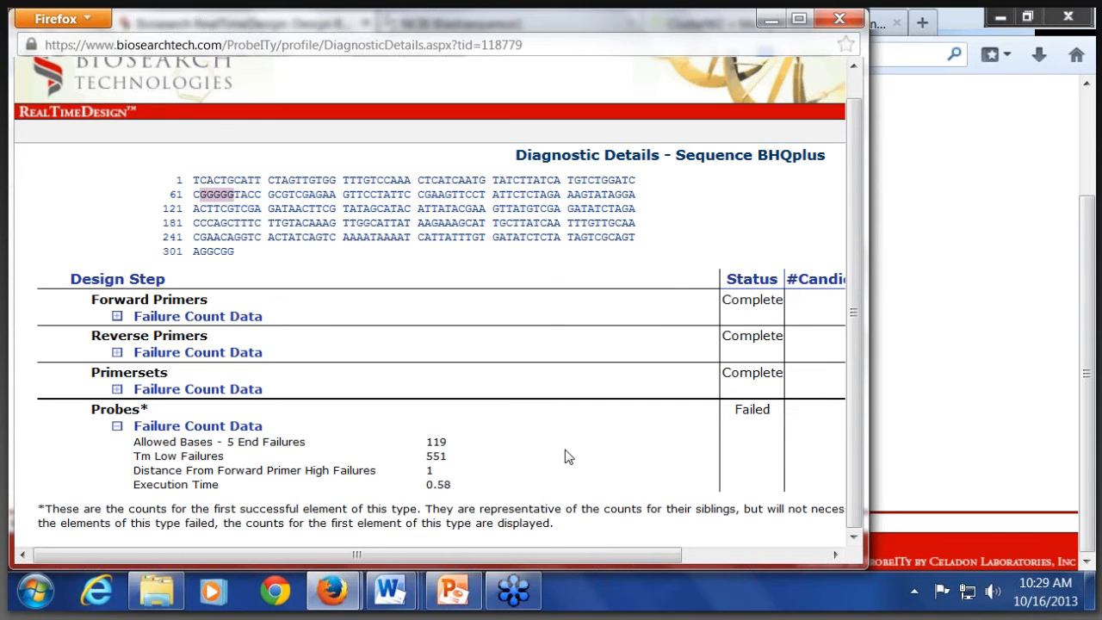
click(839, 18)
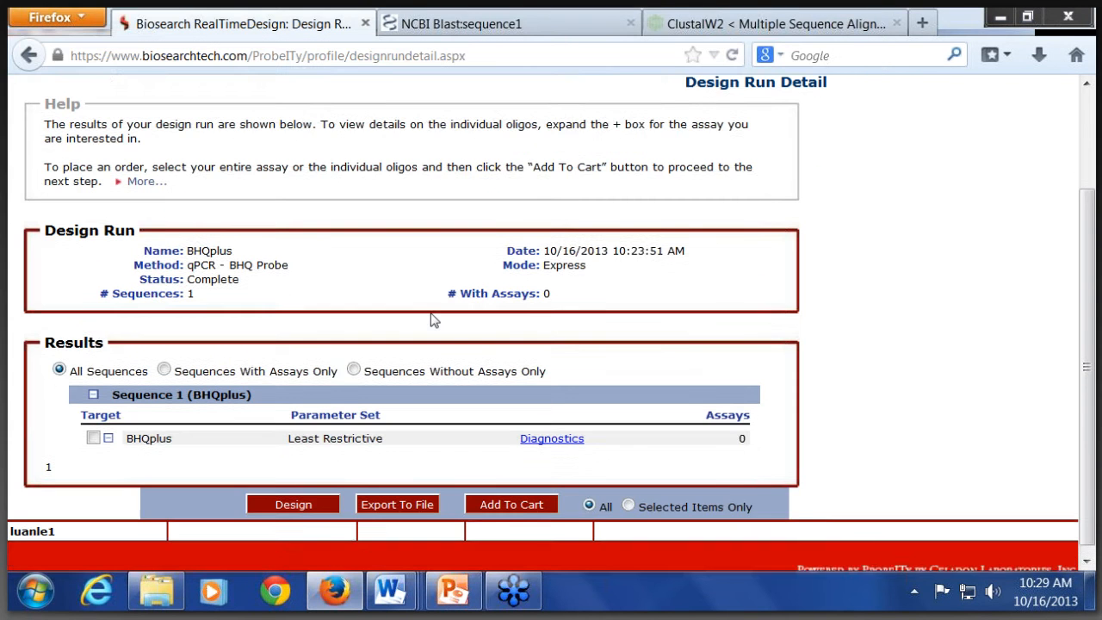
Step: Start a new sequence entry in RealTimeDesign and set the design application to qPCR - BHQplus
scroll(430, 313, up, 3)
mouse_move(69, 172)
click(62, 197)
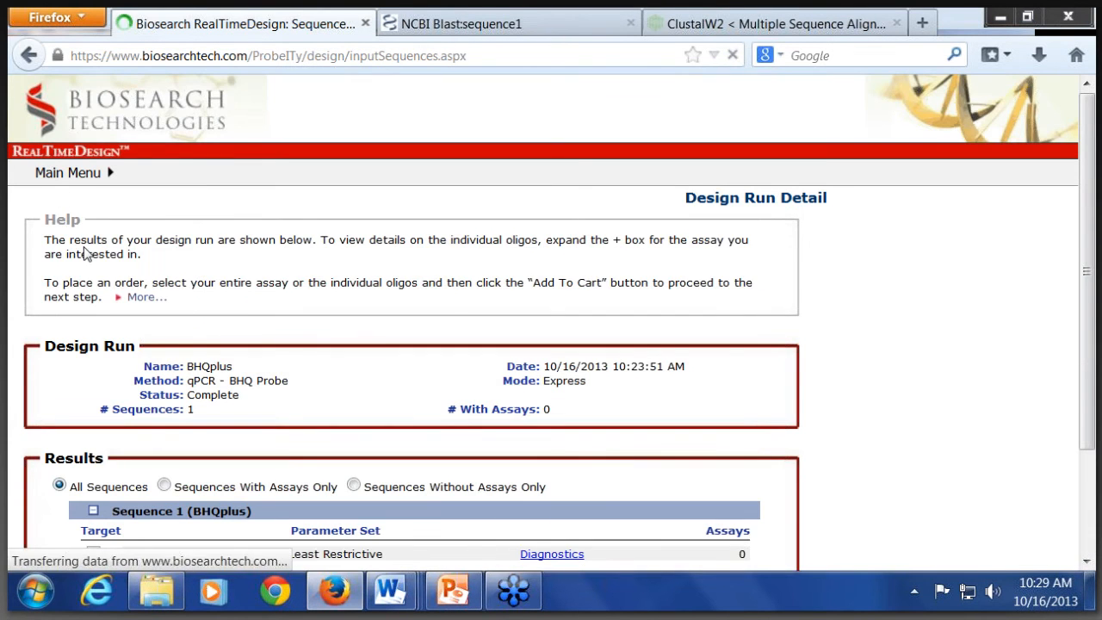
scroll(145, 356, down, 4)
click(151, 422)
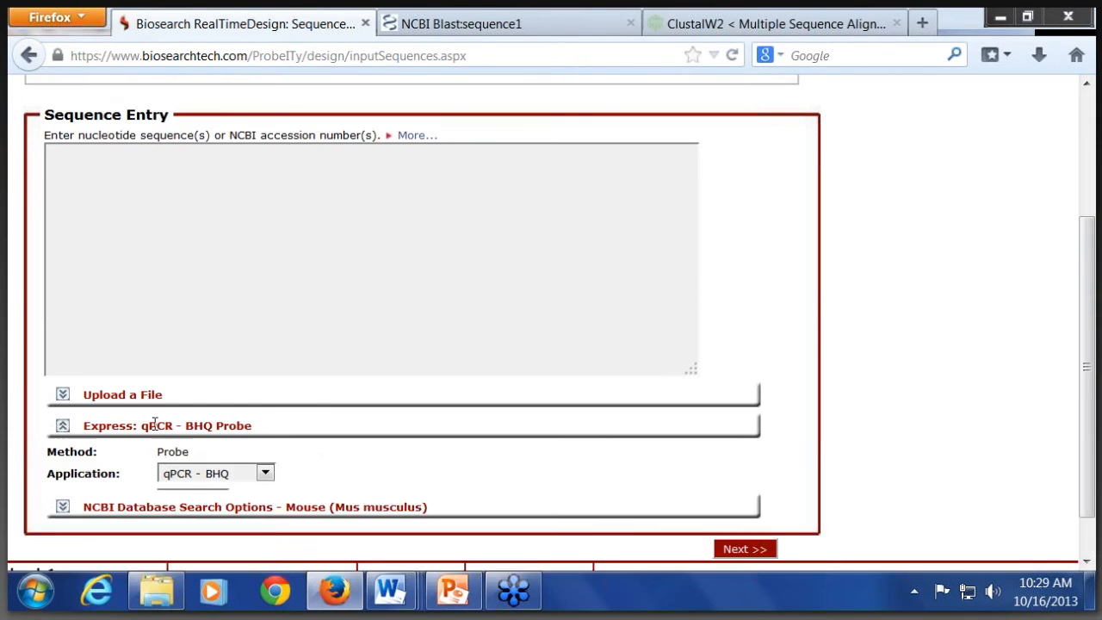
click(184, 474)
click(200, 509)
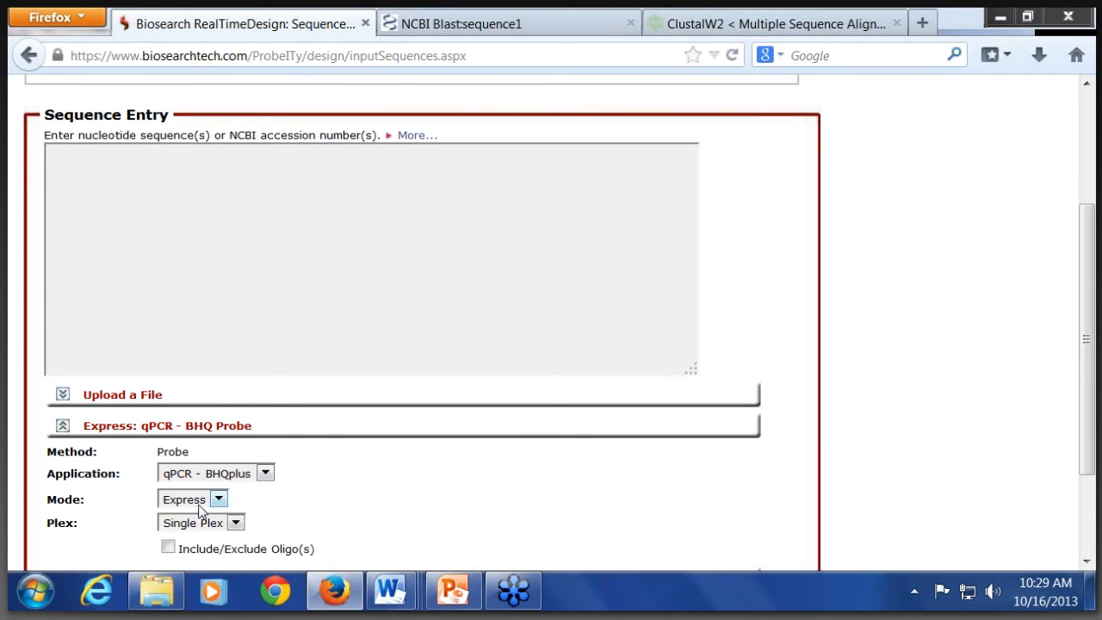
Step: Paste the BHQplus sequence into the sequence entry field and run its express design with the Most, Less and Least Restrictive parameter sets
click(272, 276)
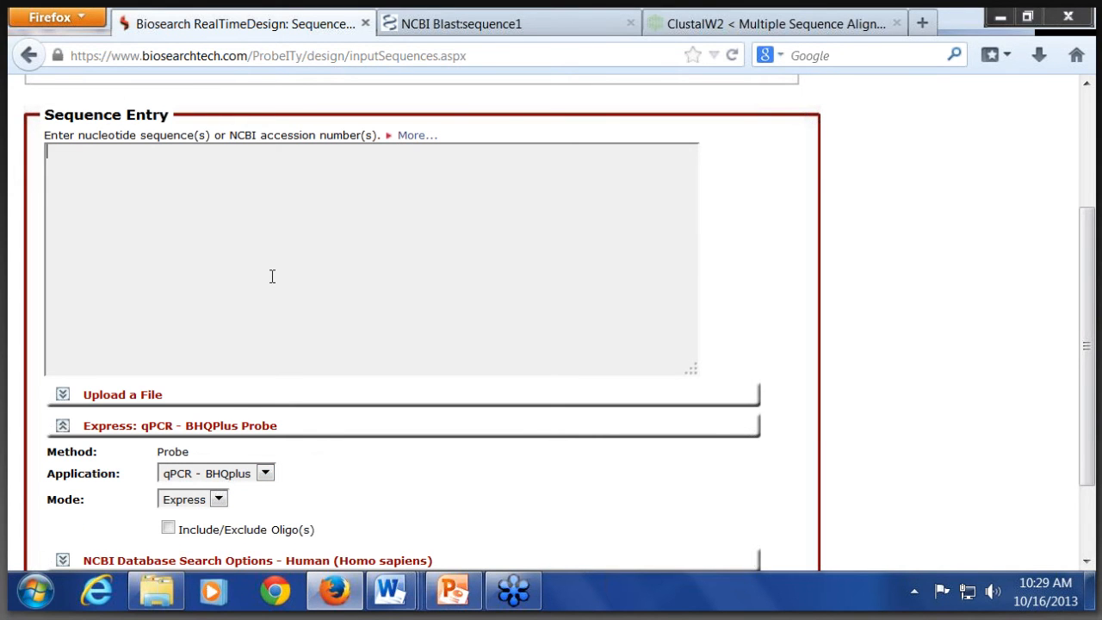
text(>BHQplus tcactgcattctagttgtggtttgtccaaactcatcaatgtatcttatcatgtctggatccgggggtaccgcgtcgagaagttcctattccgaagttcctattctctagaaagtataggaacttcgtcgagataacttcgtatagcatacattatacgaagttatgtcgagatatctagacccagctttcttgtacaaagttggcattataagaaagcattgcttatcaatttgttgcaacgaacaggtcactatcagtcaaaataaaatcattatttgtgatatctctatagtcgcagtaggcgg)
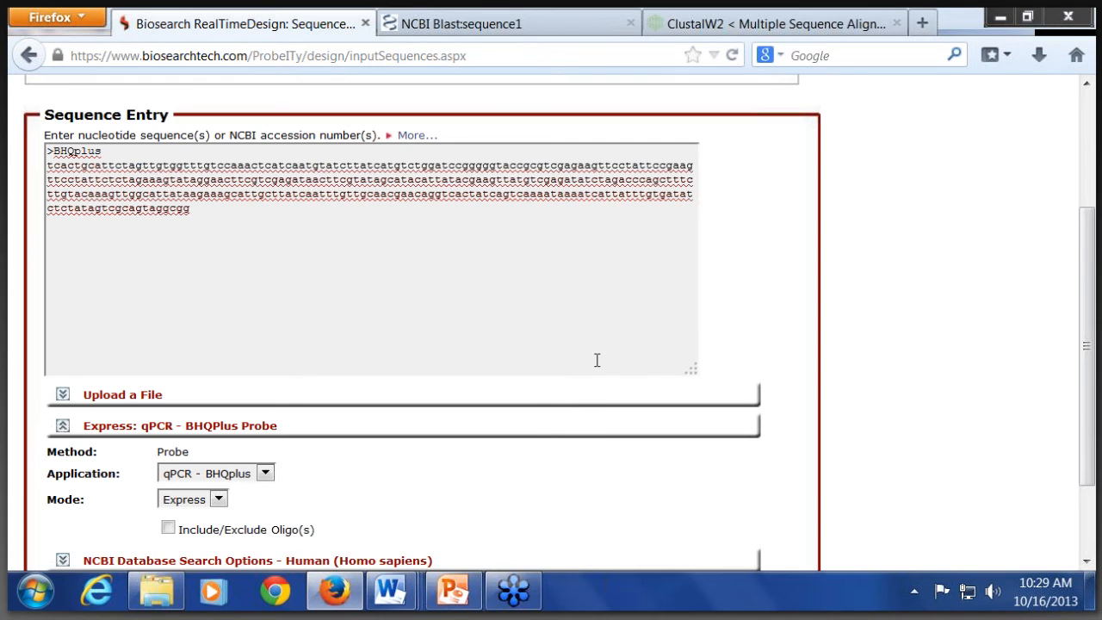
scroll(597, 359, down, 3)
click(746, 500)
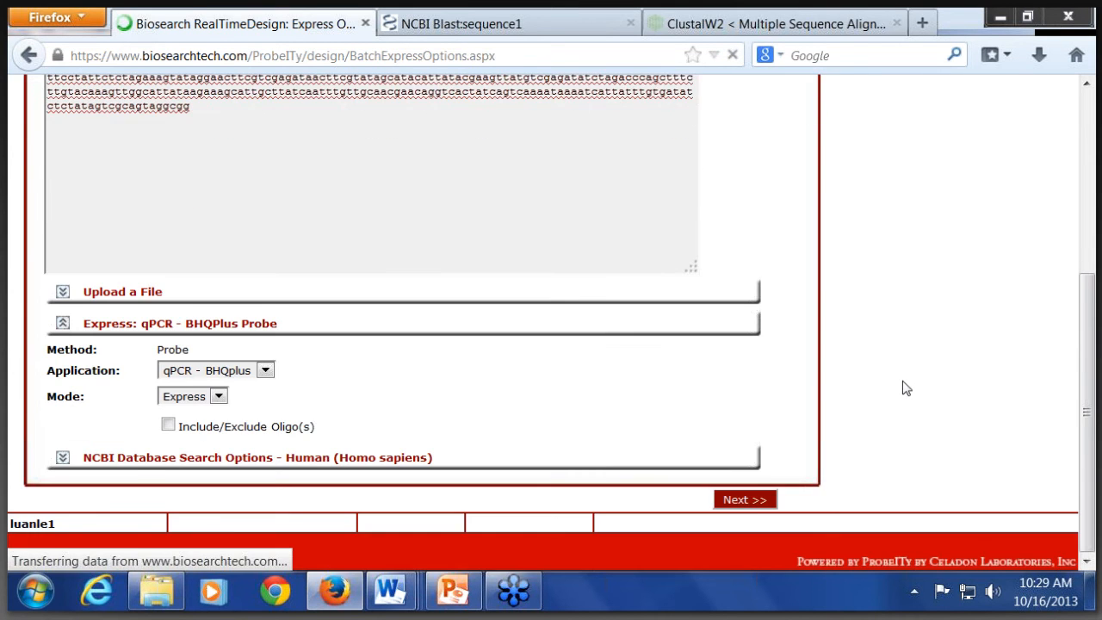
scroll(782, 435, down, 5)
click(752, 561)
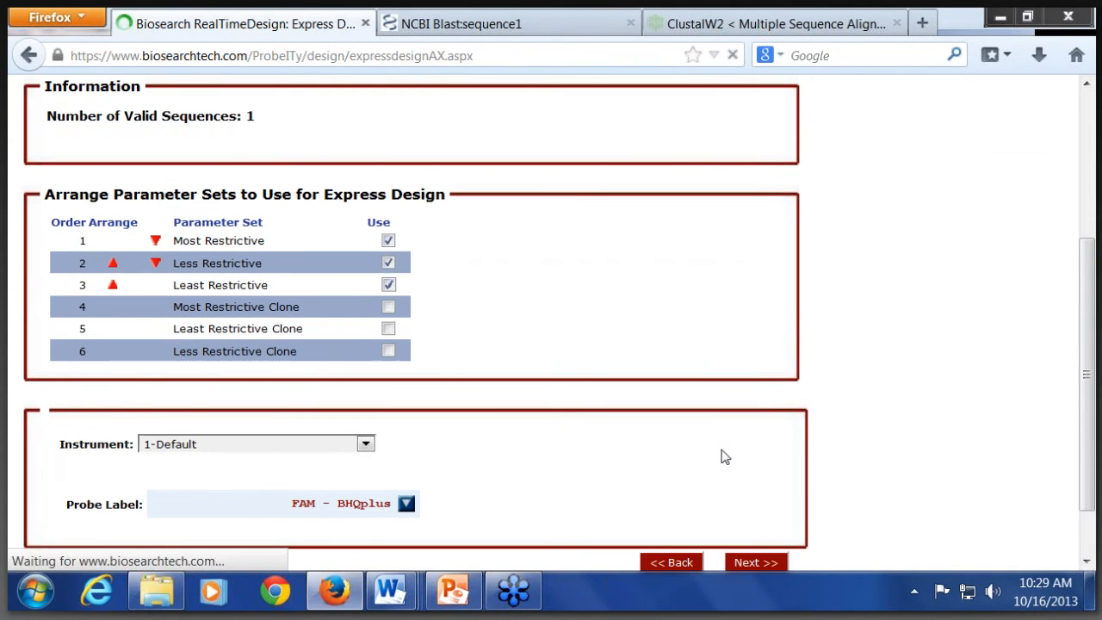
scroll(710, 457, down, 4)
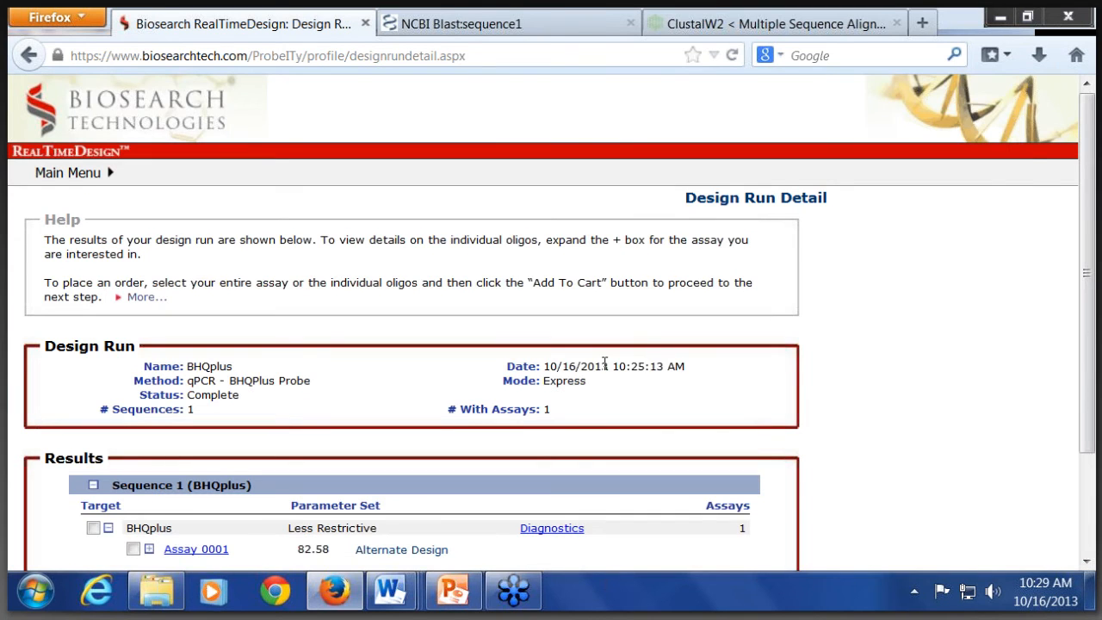
Step: Expand Assay 0001 to examine its oligos, mis-alignments and amplicon, and view the assay's hybridization display
scroll(604, 362, down, 3)
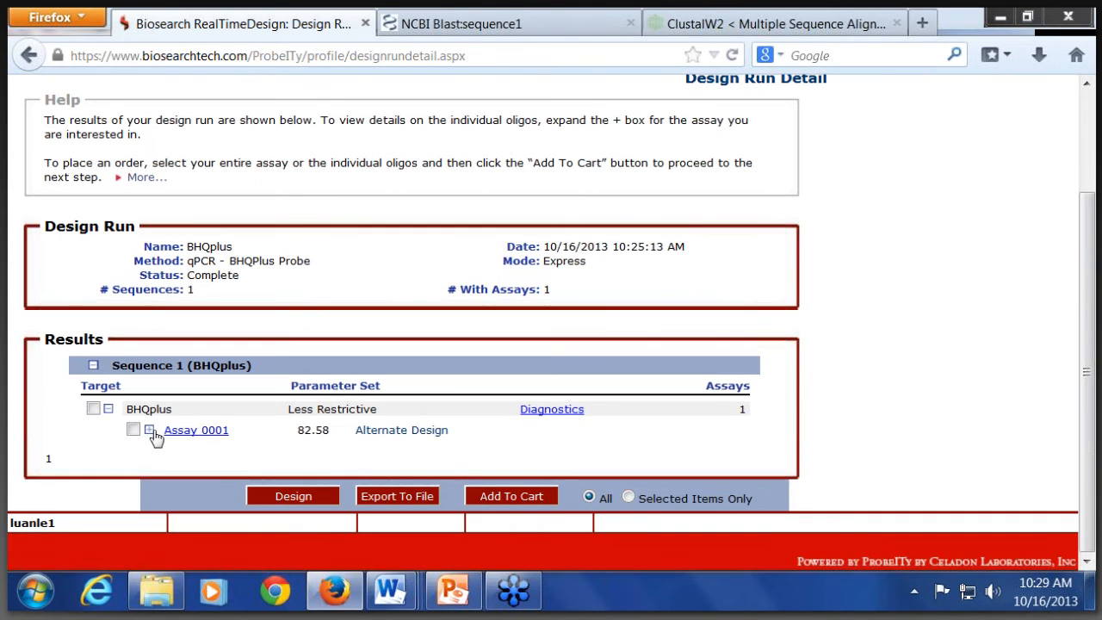
click(150, 431)
scroll(152, 442, down, 1)
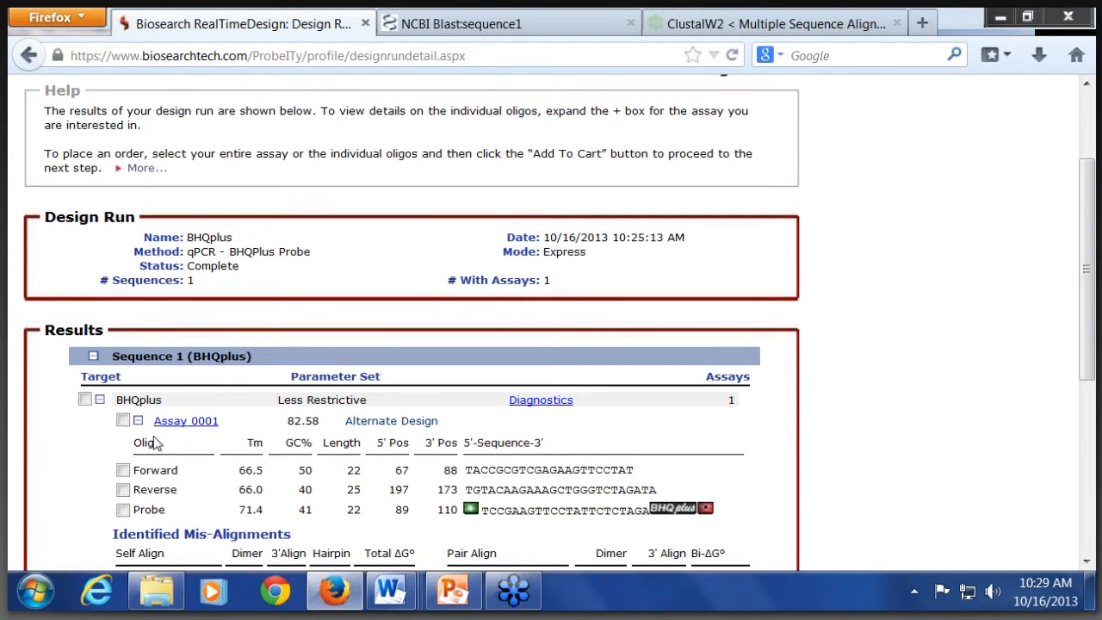
scroll(152, 441, down, 5)
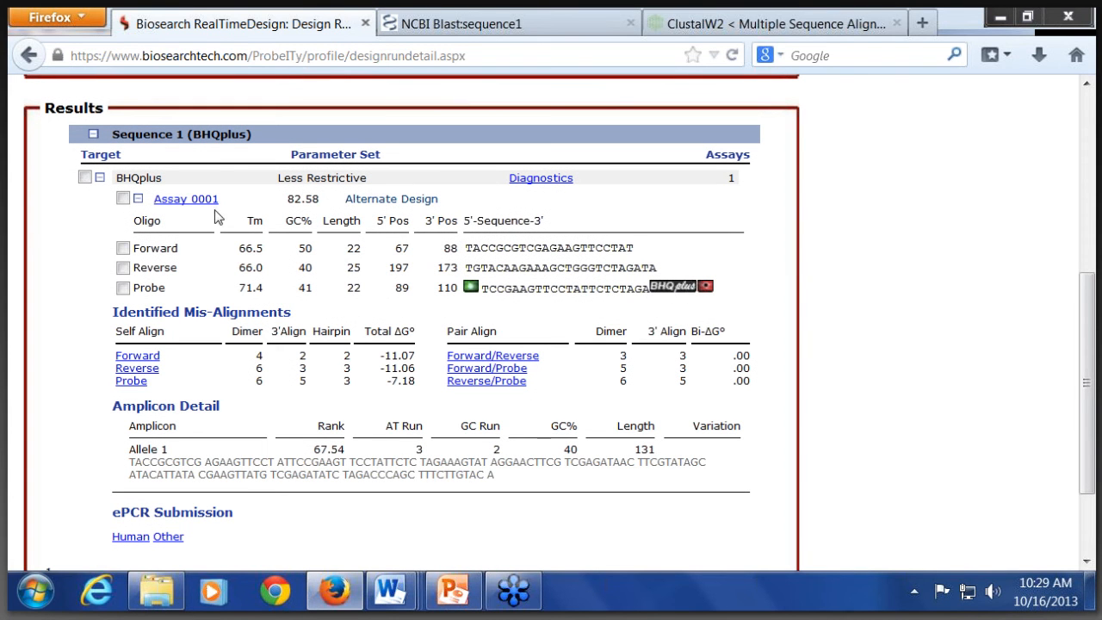
click(289, 269)
scroll(387, 312, down, 2)
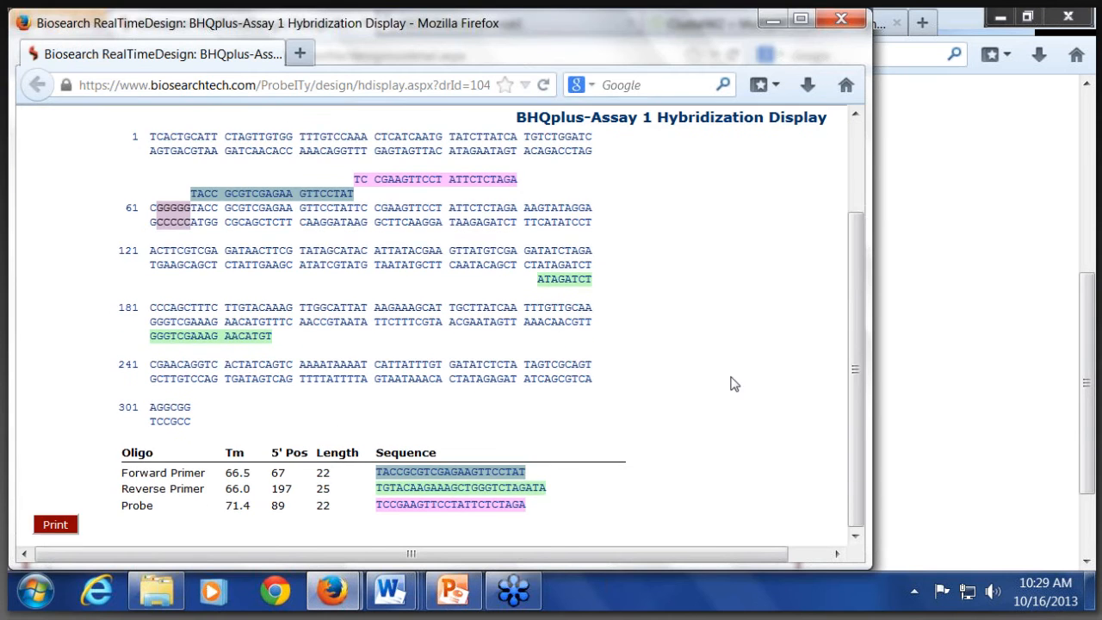
click(841, 21)
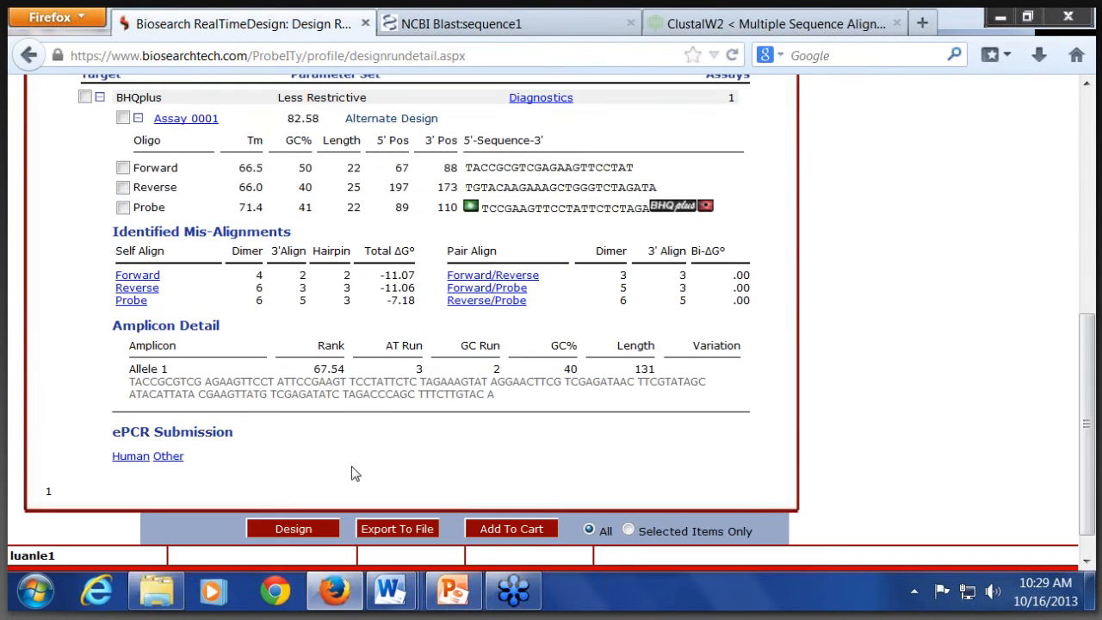
scroll(352, 468, down, 1)
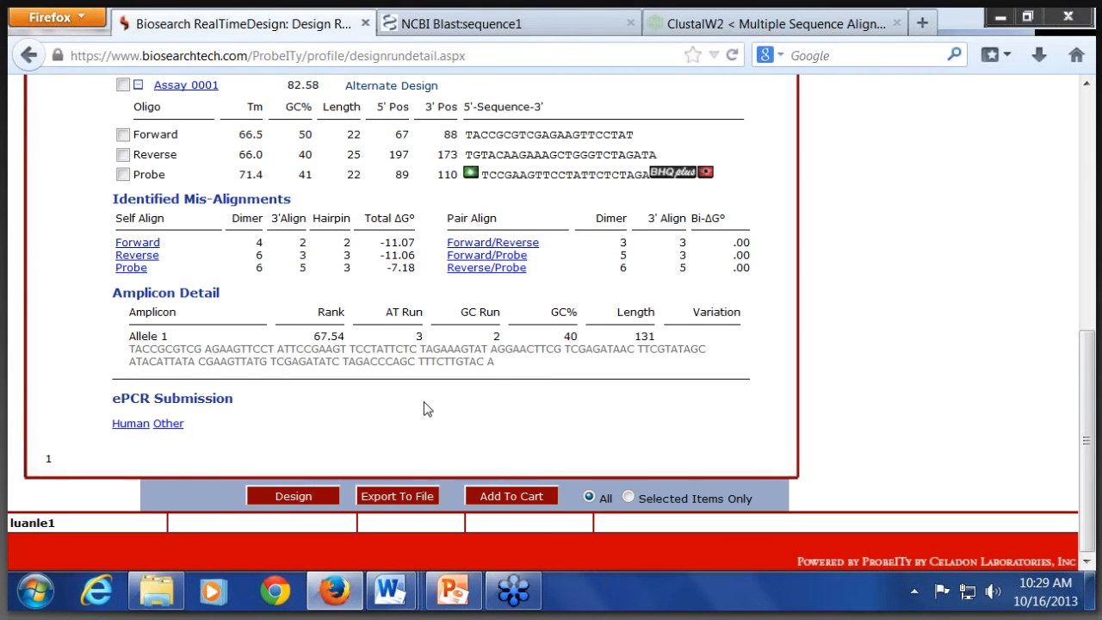
scroll(427, 408, up, 5)
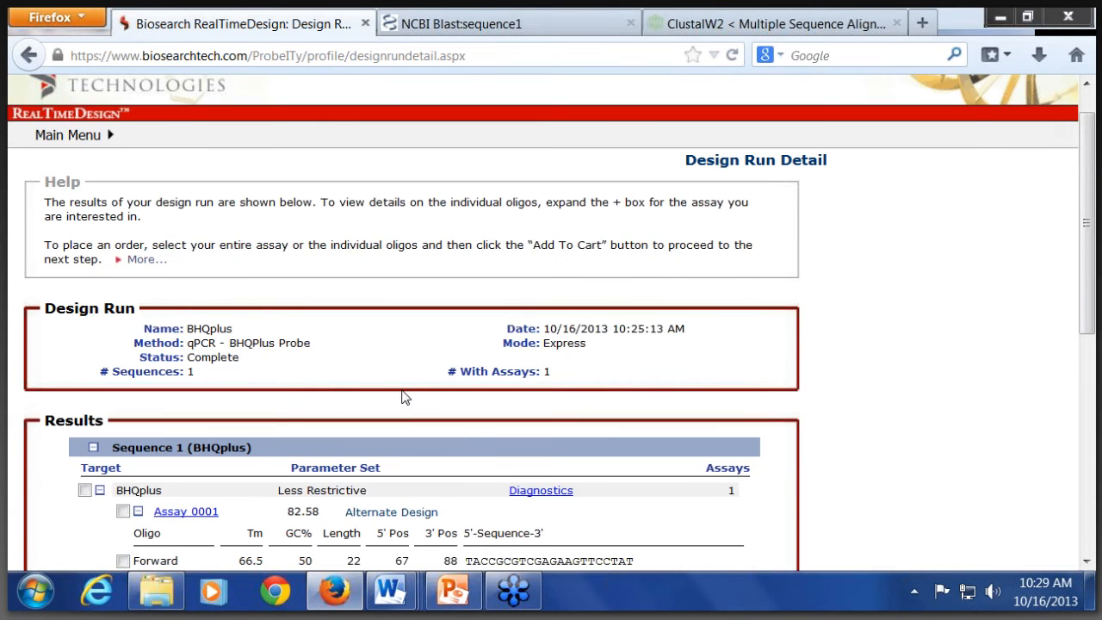
Step: Open a new blank sequence entry page in RealTimeDesign
scroll(405, 398, up, 1)
mouse_move(69, 172)
click(86, 189)
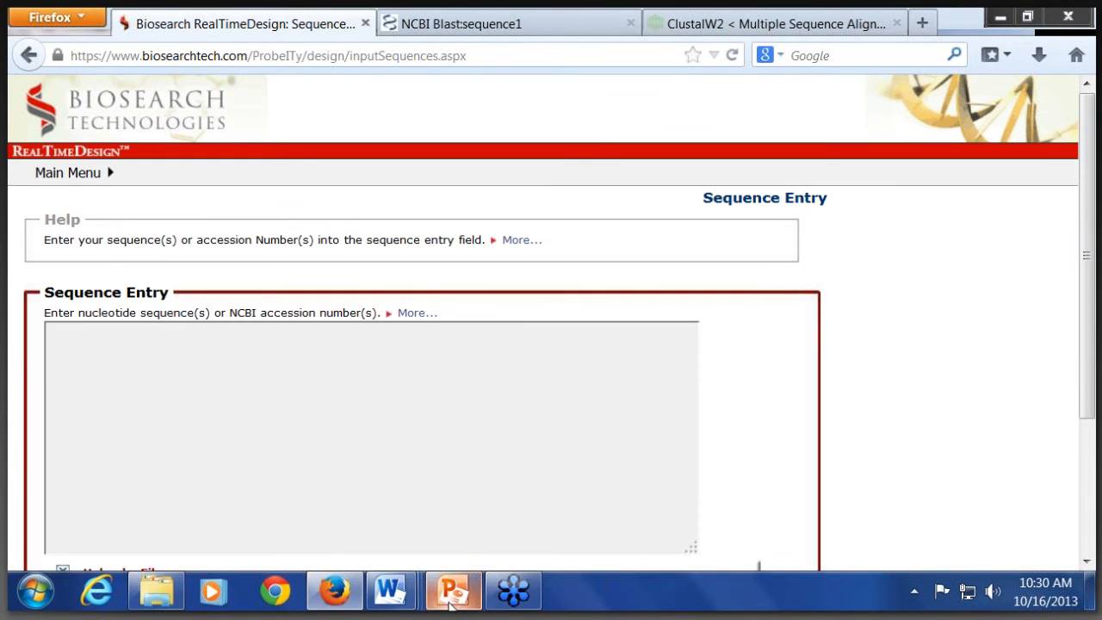
Step: Switch to the qPCR 101 folder, open the Word document "4- variant sequences", and select the full VariantA and VariantB sequences
click(154, 608)
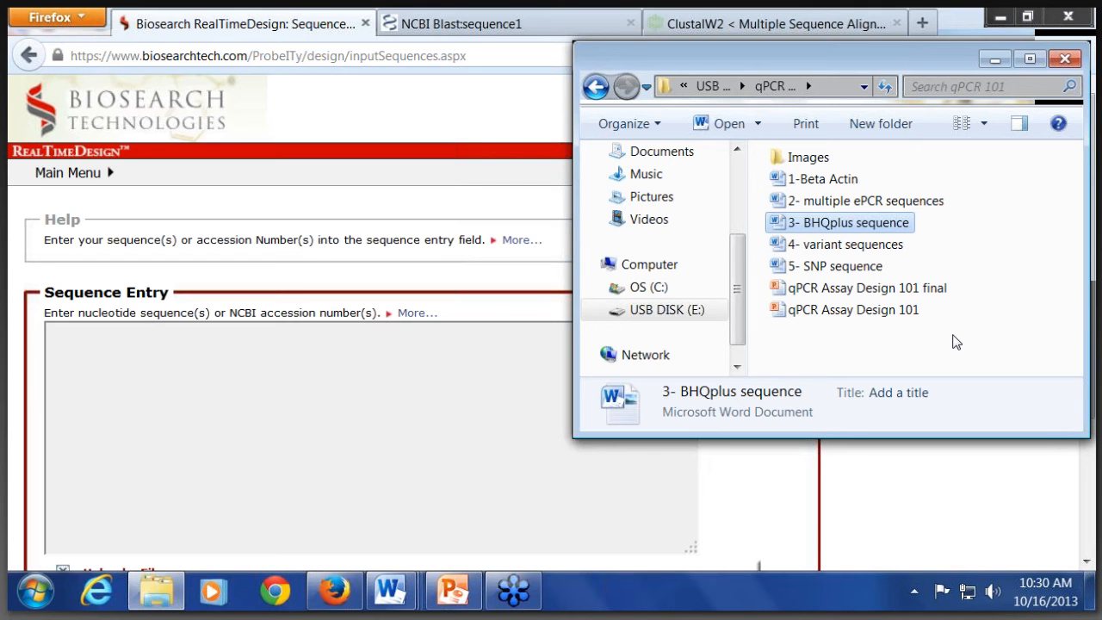
click(867, 245)
double_click(867, 246)
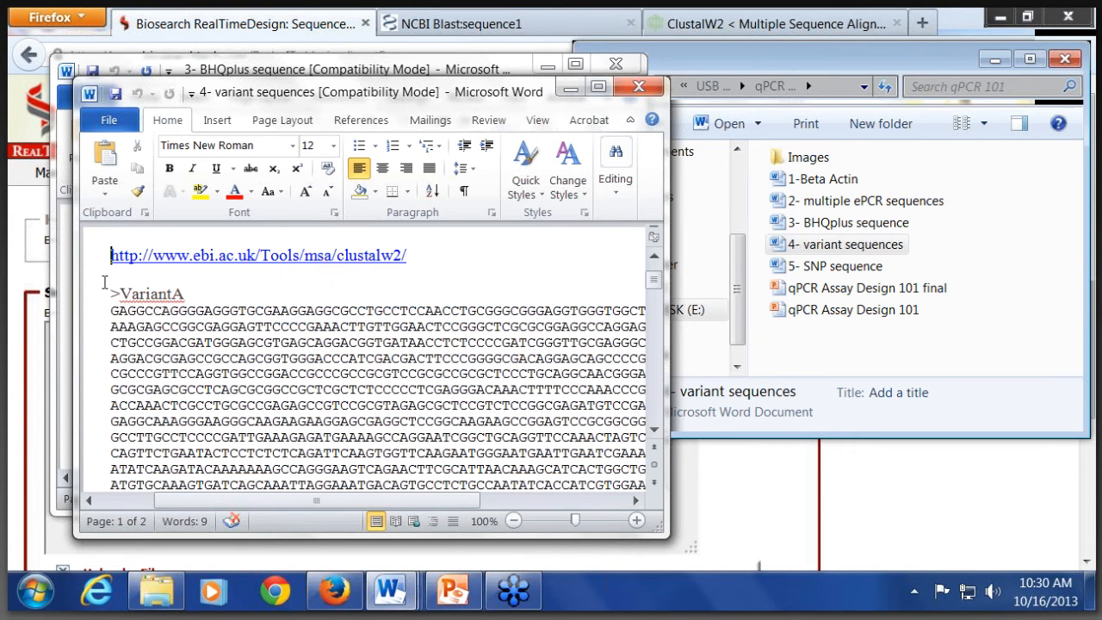
drag(111, 293, 231, 496)
drag(268, 436, 288, 377)
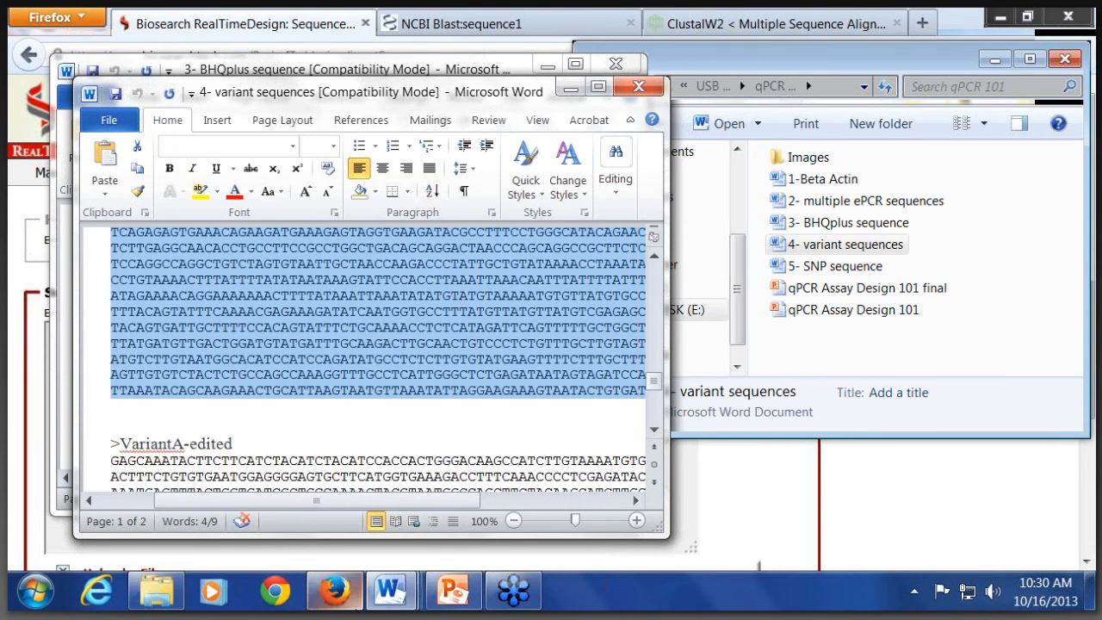
Step: Switch to the ClustalW2 page in Firefox and submit the VariantA and VariantB sequences for multiple sequence alignment
click(334, 591)
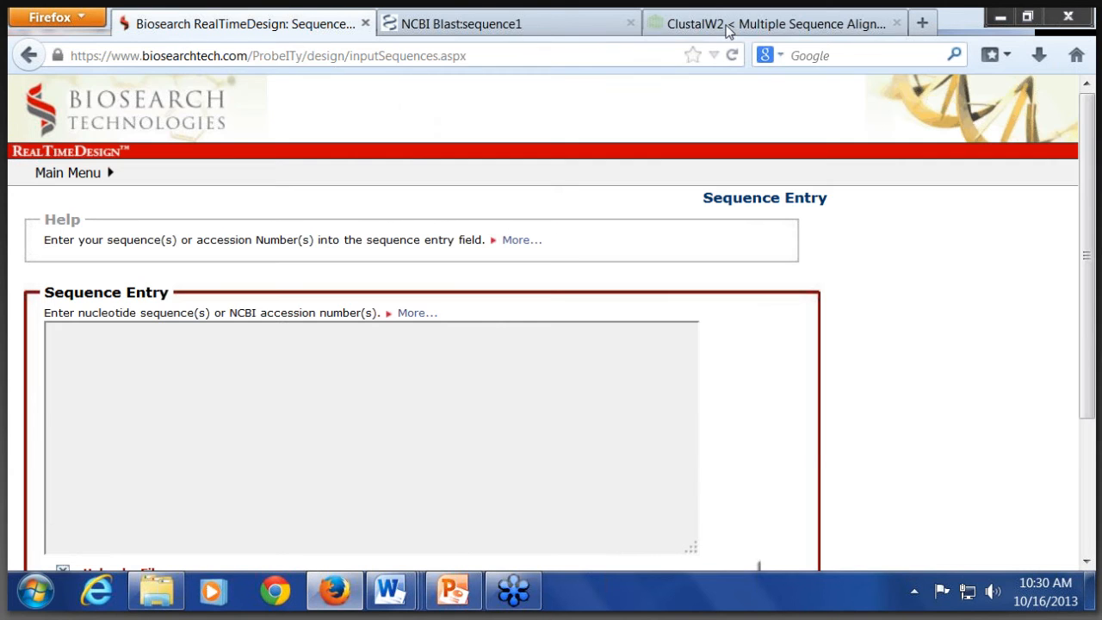
click(730, 27)
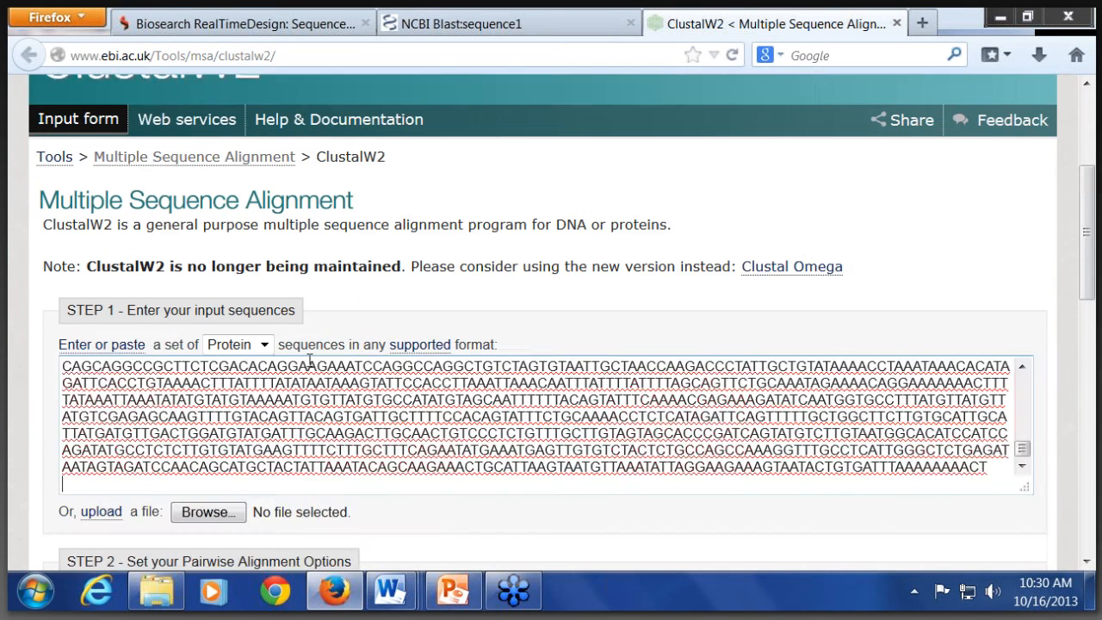
scroll(207, 370, down, 5)
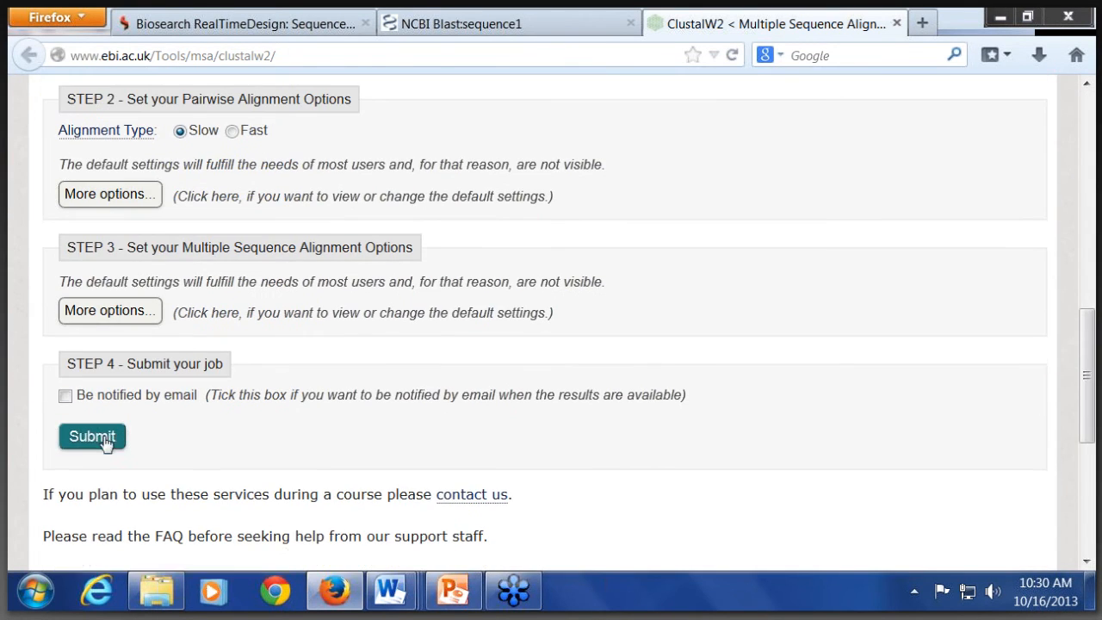
click(102, 439)
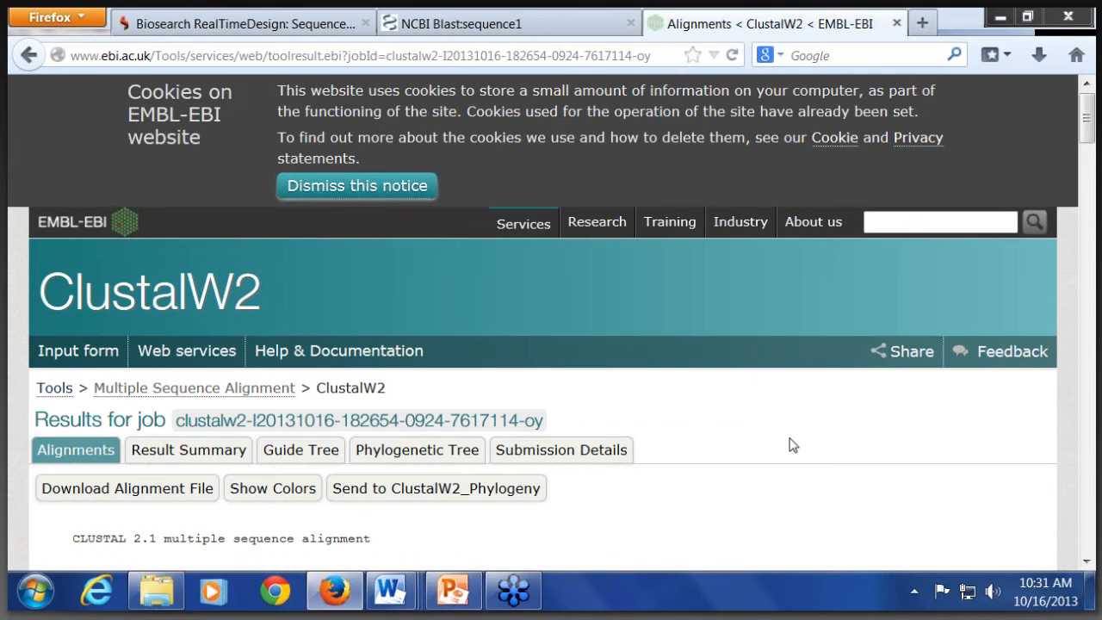
Step: Examine the ClustalW2 alignment of VariantA and VariantB for the region where the two sequences differ
scroll(741, 396, down, 5)
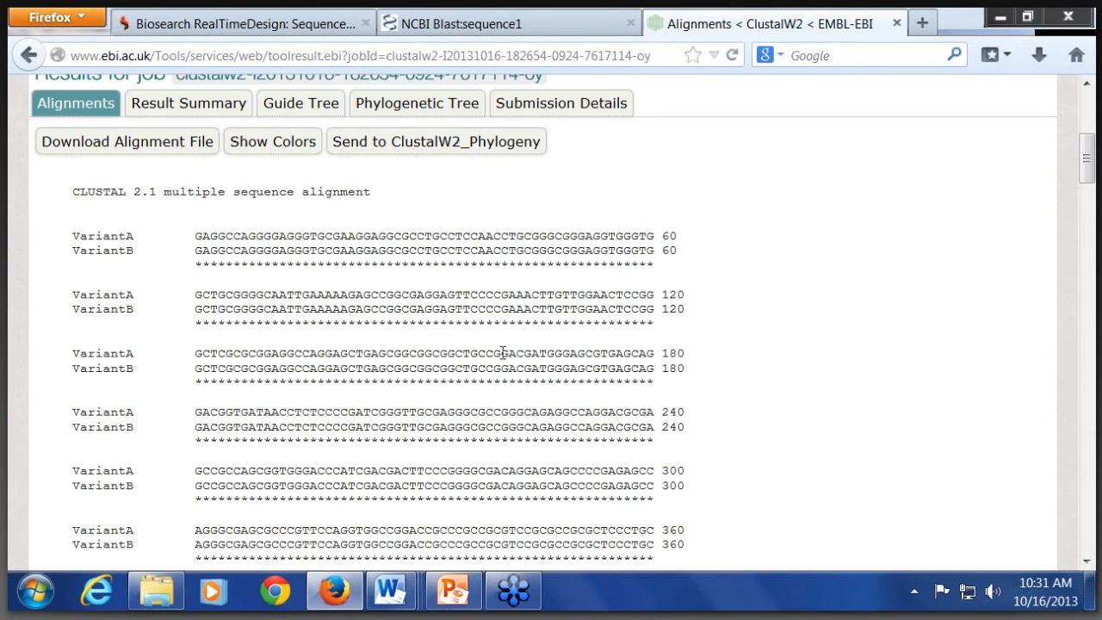
scroll(502, 352, down, 3)
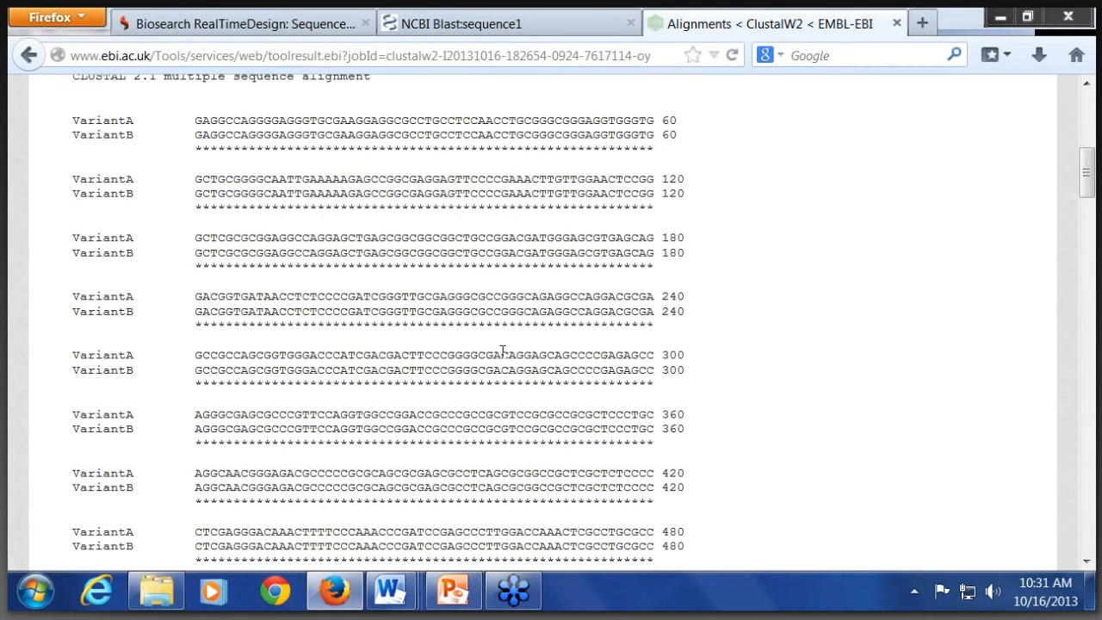
scroll(503, 352, down, 3)
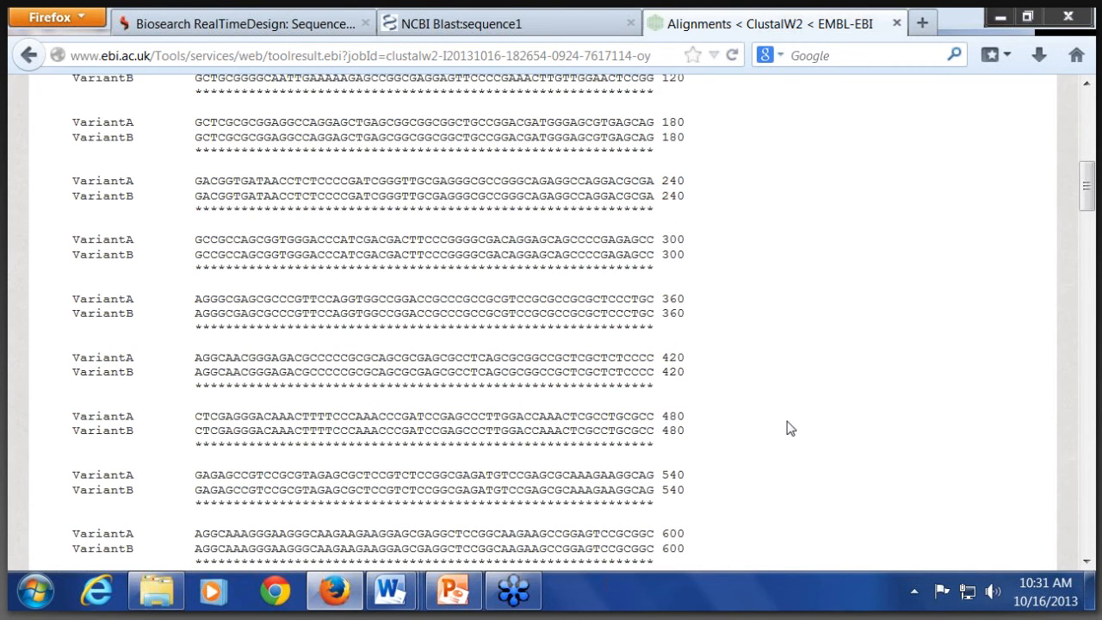
scroll(790, 428, down, 1)
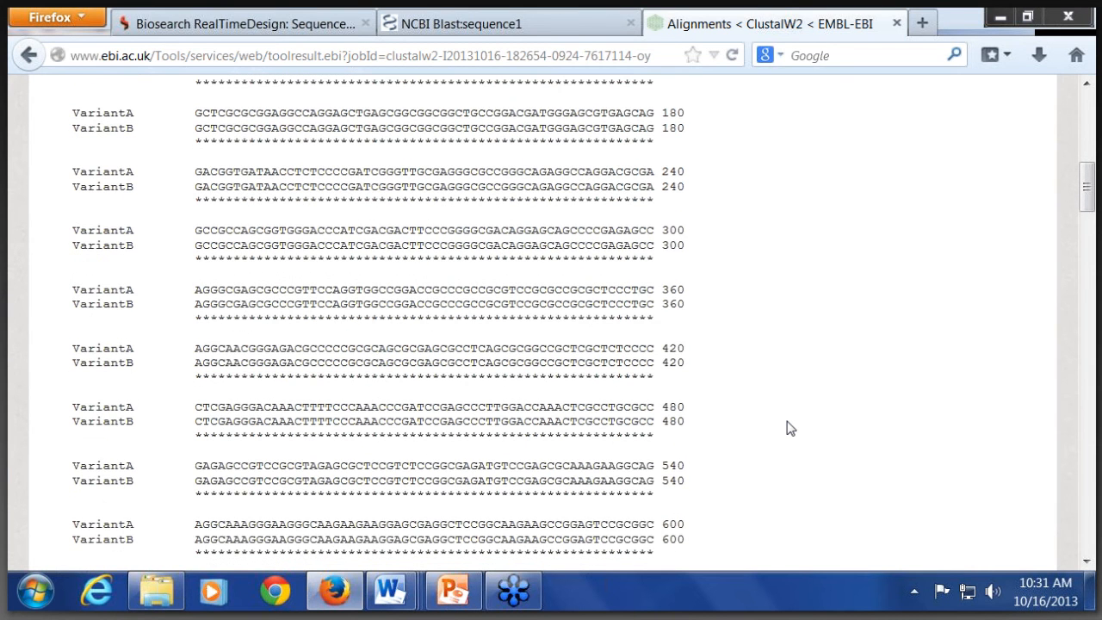
scroll(790, 427, down, 4)
scroll(790, 428, down, 4)
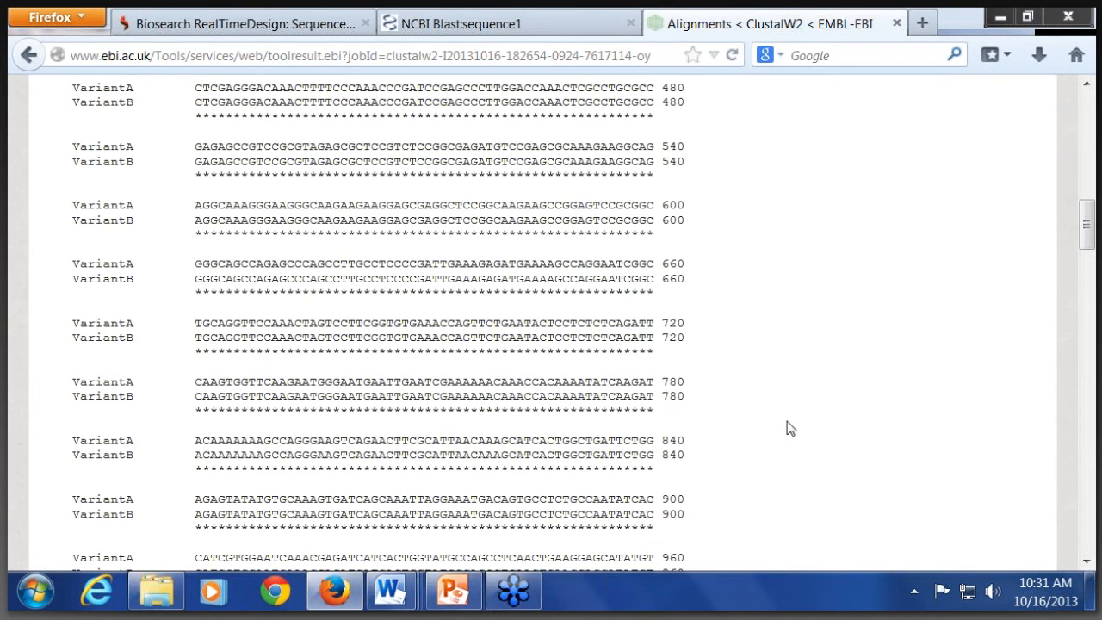
scroll(790, 428, down, 2)
scroll(790, 428, down, 7)
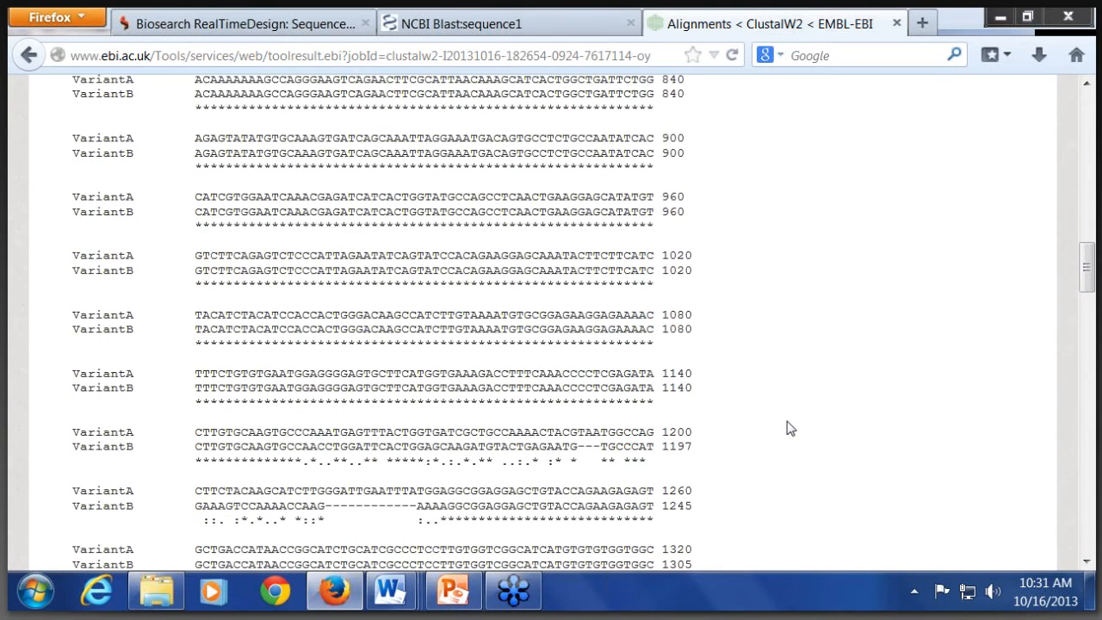
scroll(790, 428, down, 5)
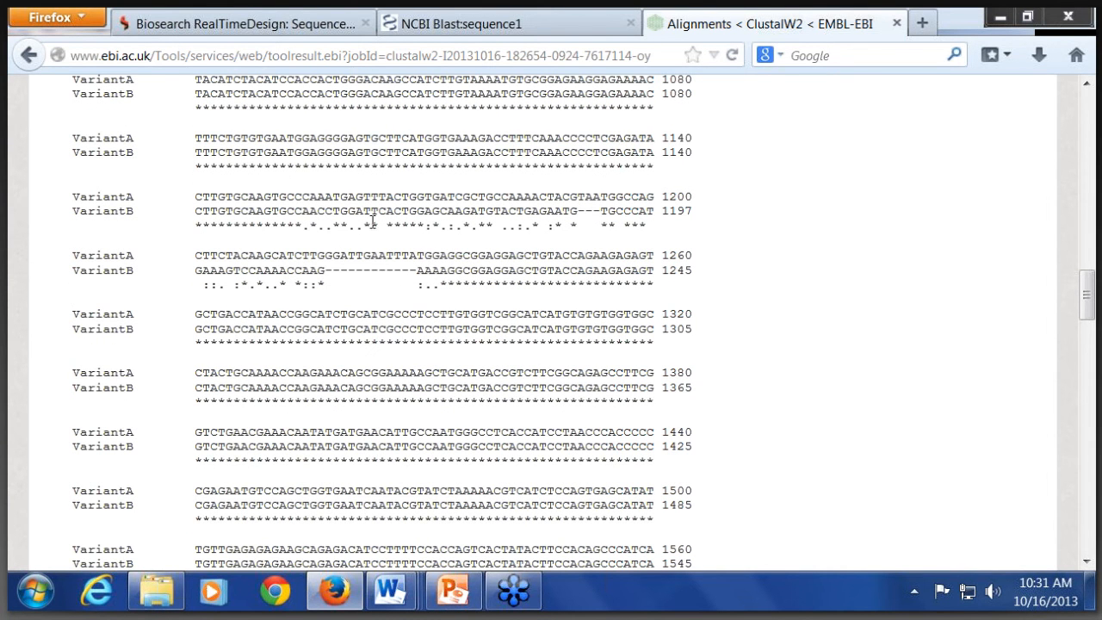
scroll(373, 221, up, 3)
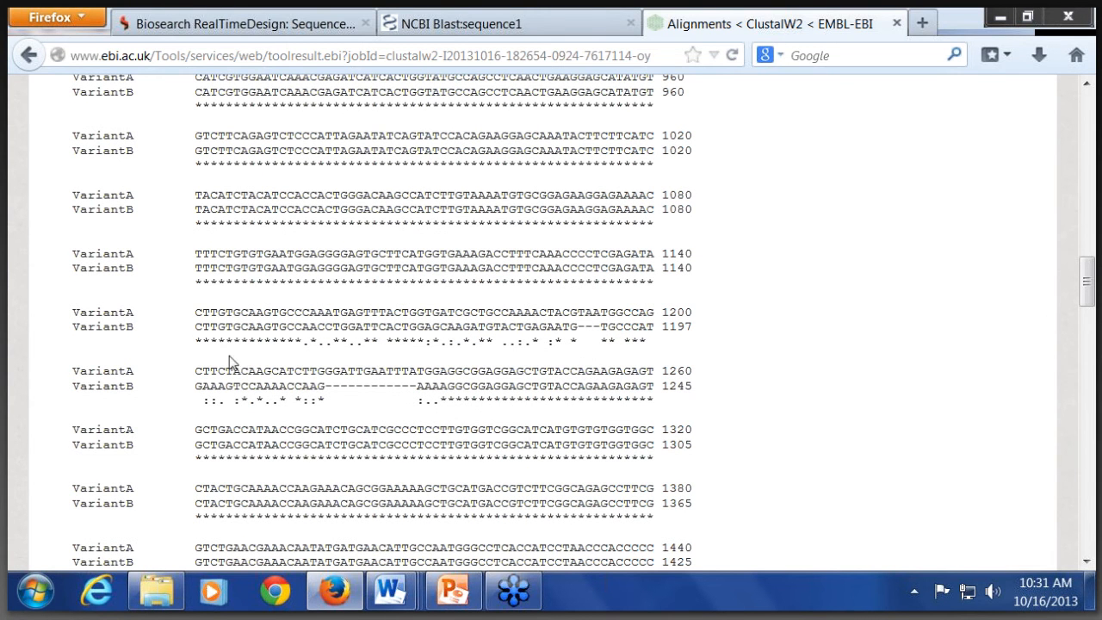
Step: Switch to the Word document "4- variant sequences", maximize it, and examine the VariantA-edited and VariantB-edited sequences
mouse_move(391, 592)
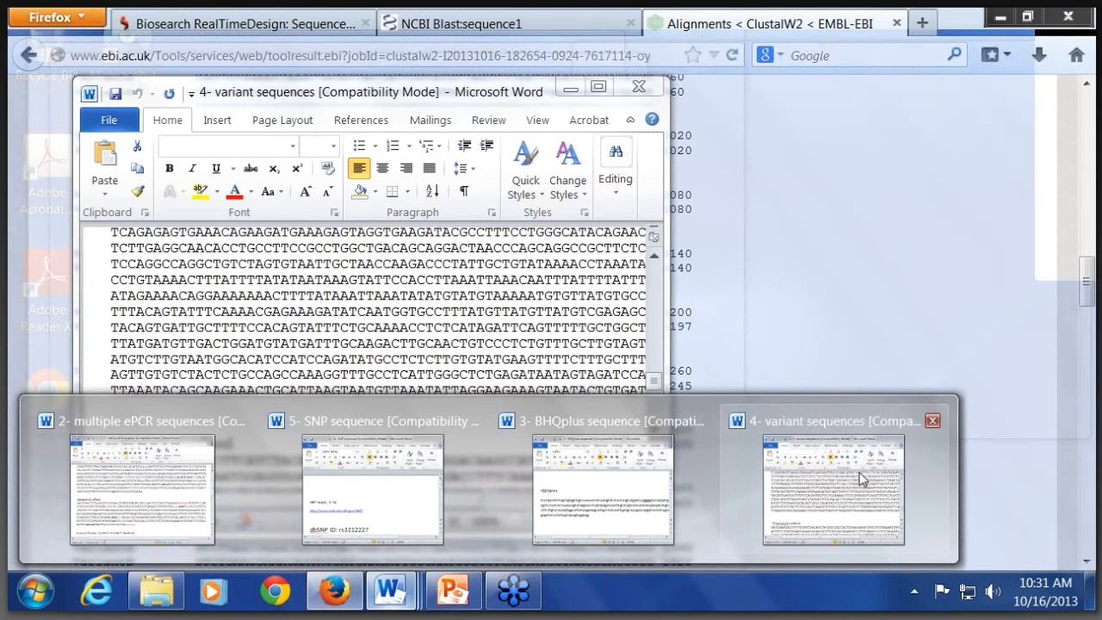
click(859, 472)
scroll(393, 324, down, 1)
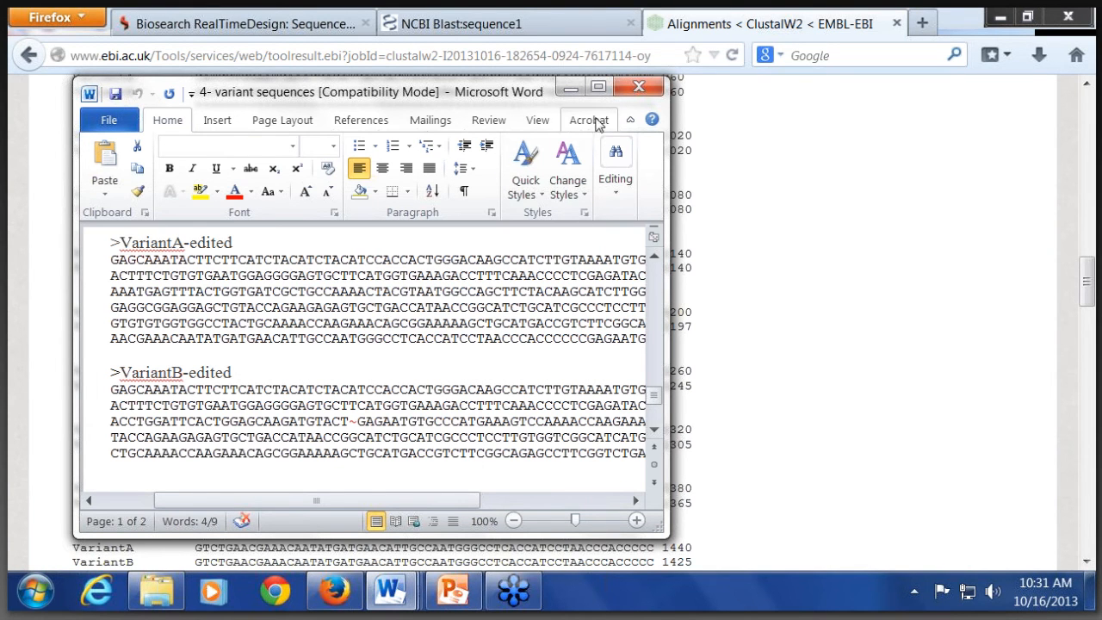
click(599, 89)
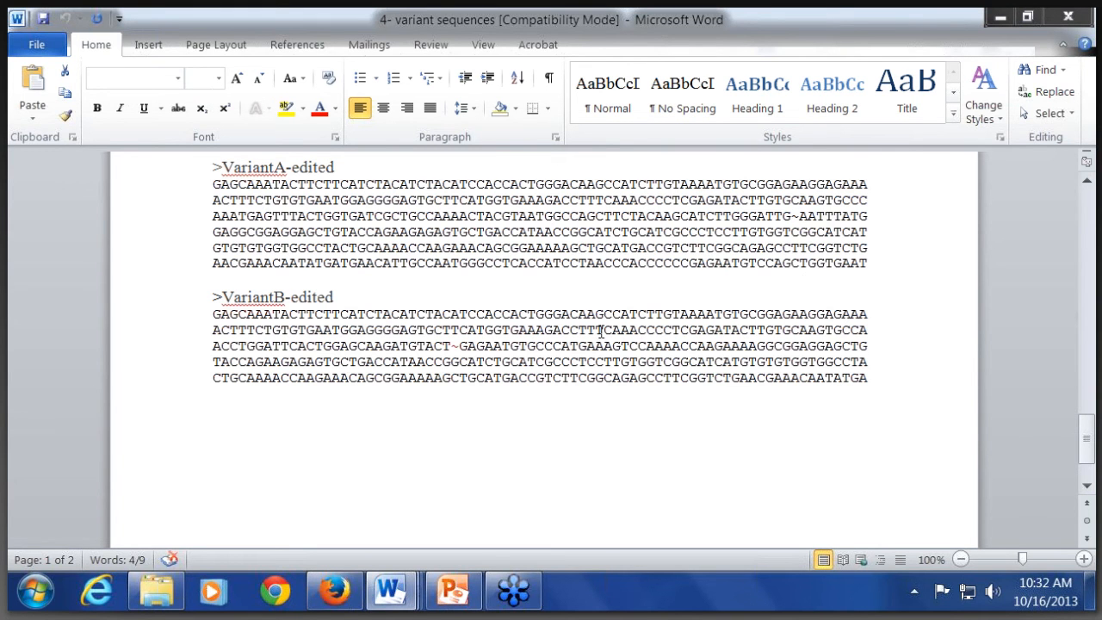
scroll(600, 366, up, 1)
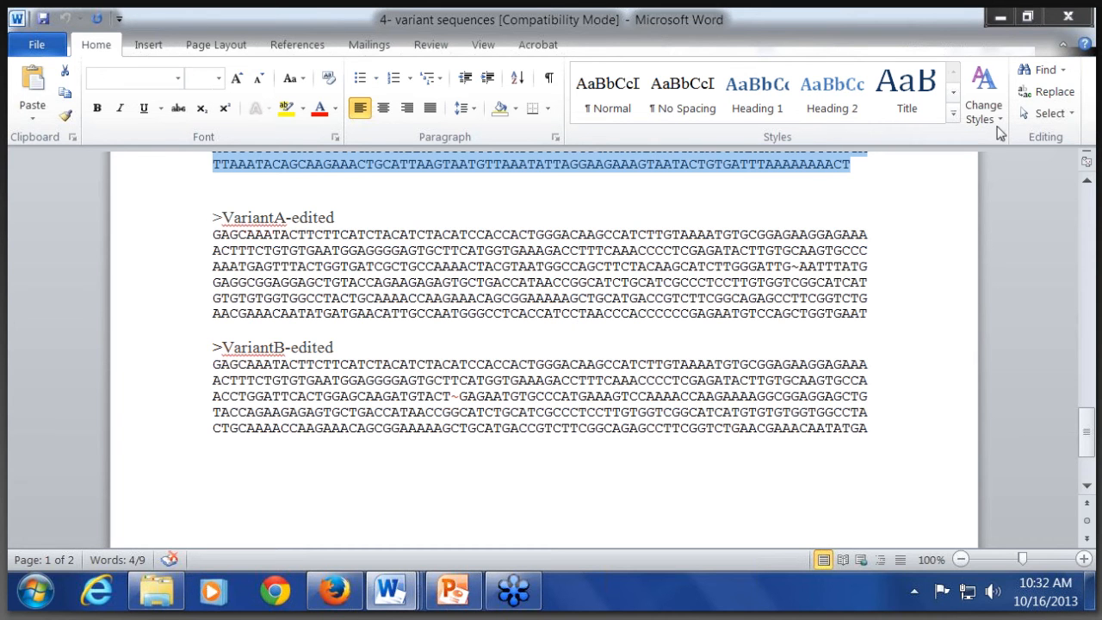
Step: Close the variant sequences document, switch to the Word document "5- SNP sequence", maximize it, and examine the first rs3212227 sequence
click(1069, 17)
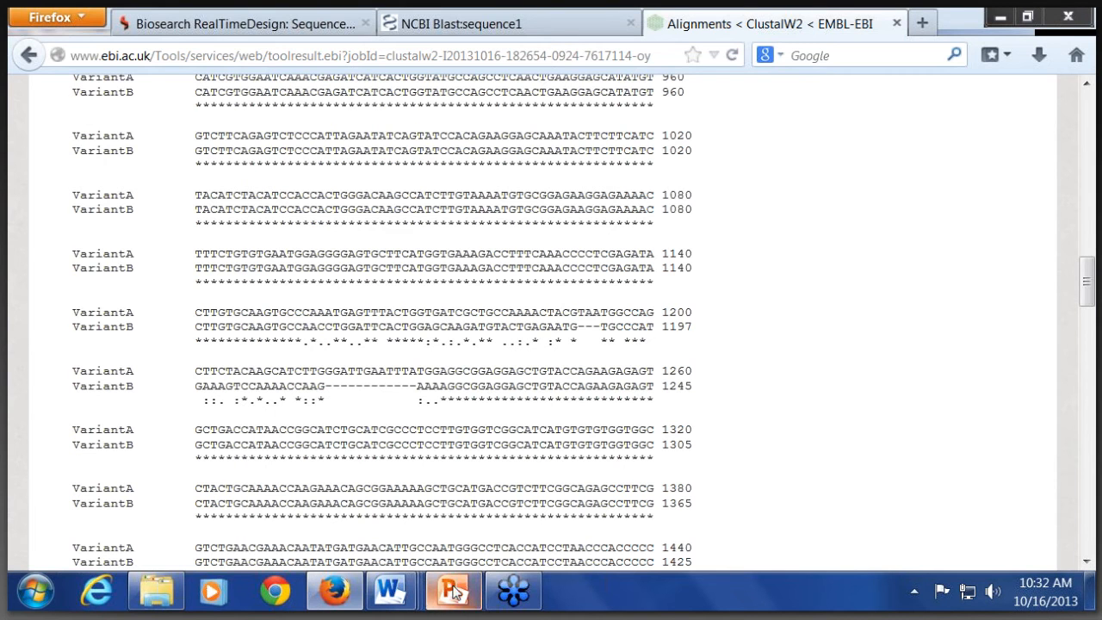
mouse_move(389, 590)
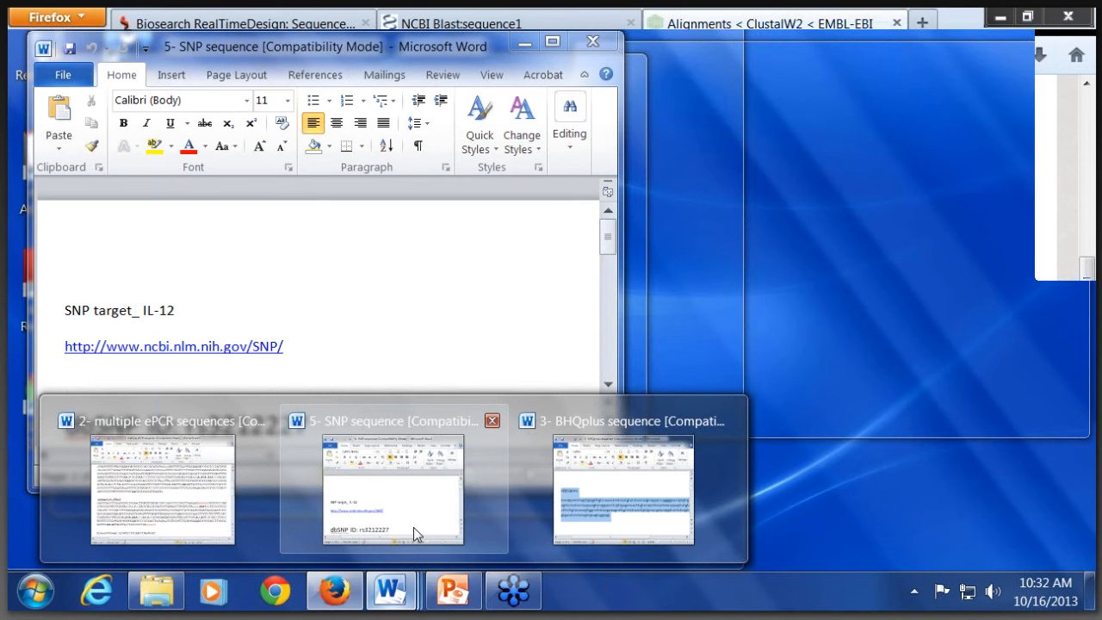
click(413, 527)
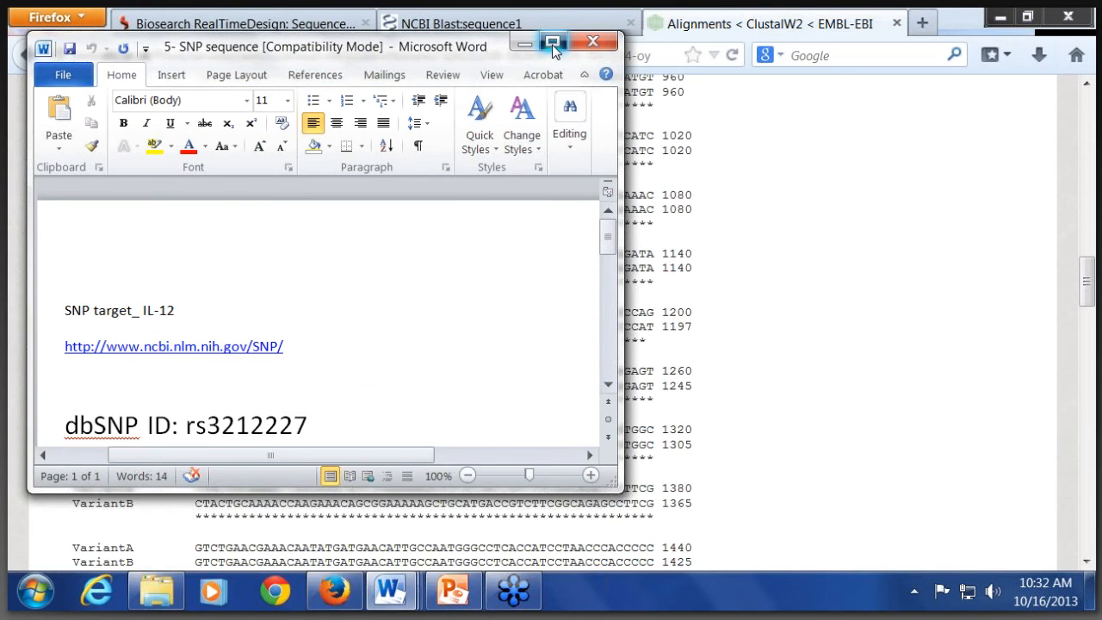
click(553, 43)
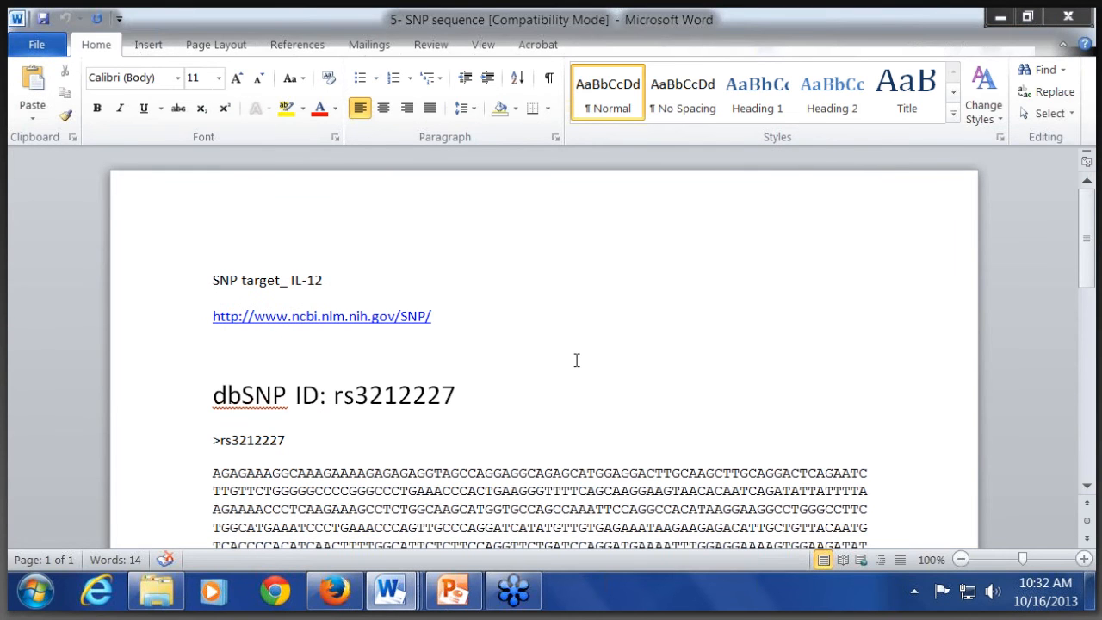
scroll(576, 359, down, 1)
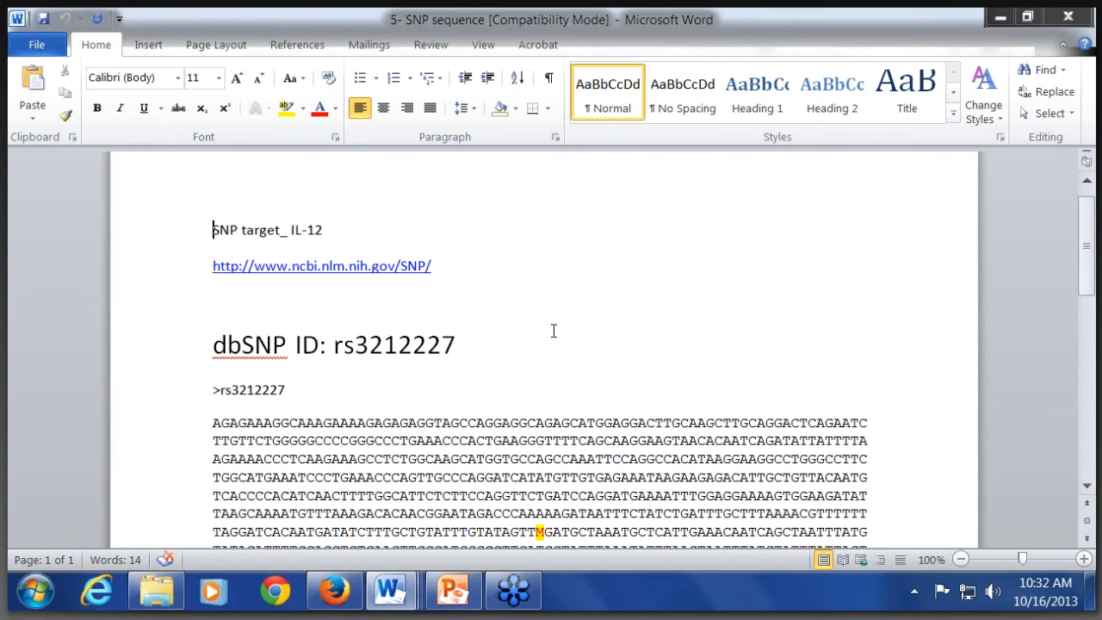
scroll(554, 331, down, 1)
scroll(553, 331, down, 2)
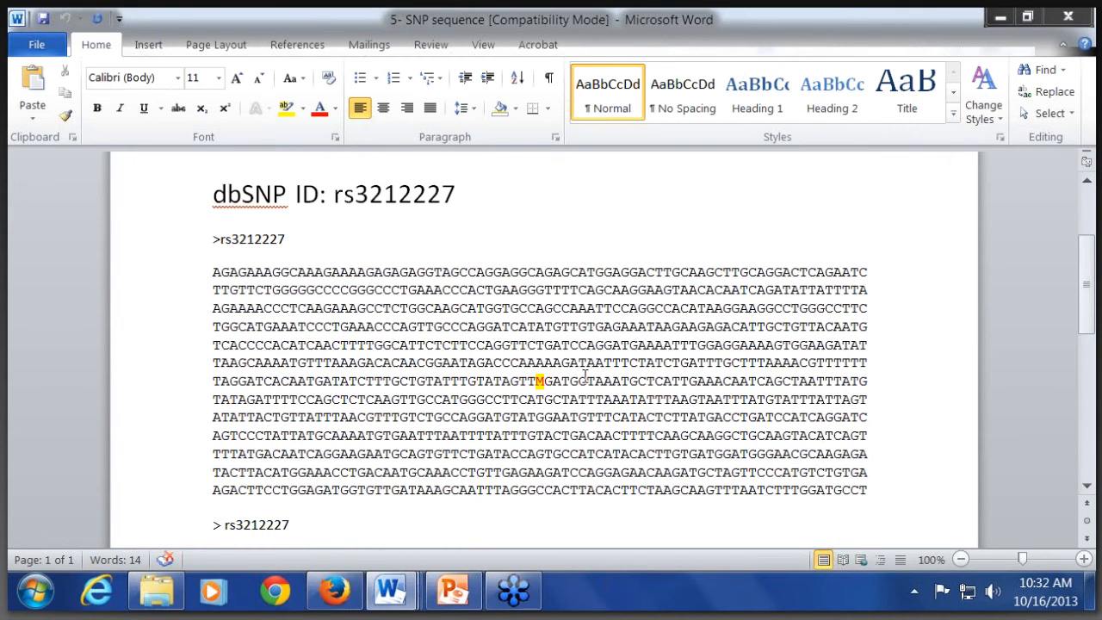
Step: Switch to PowerPoint, present the SNP Genotyping slide full screen to view its base code table, and end the slide show
click(452, 590)
scroll(455, 417, down, 1)
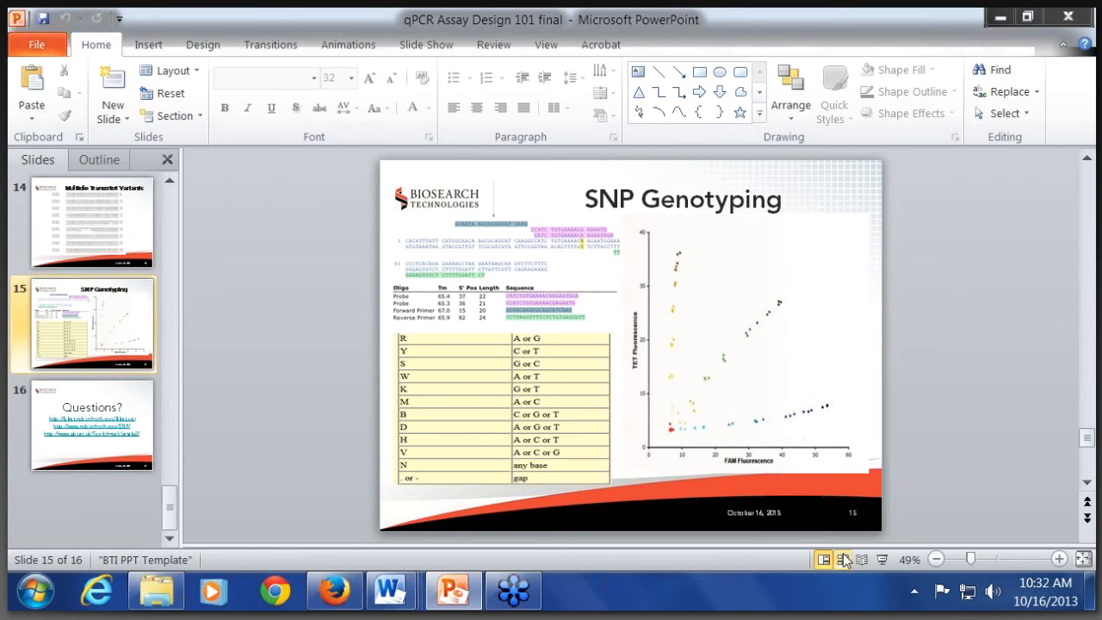
click(881, 560)
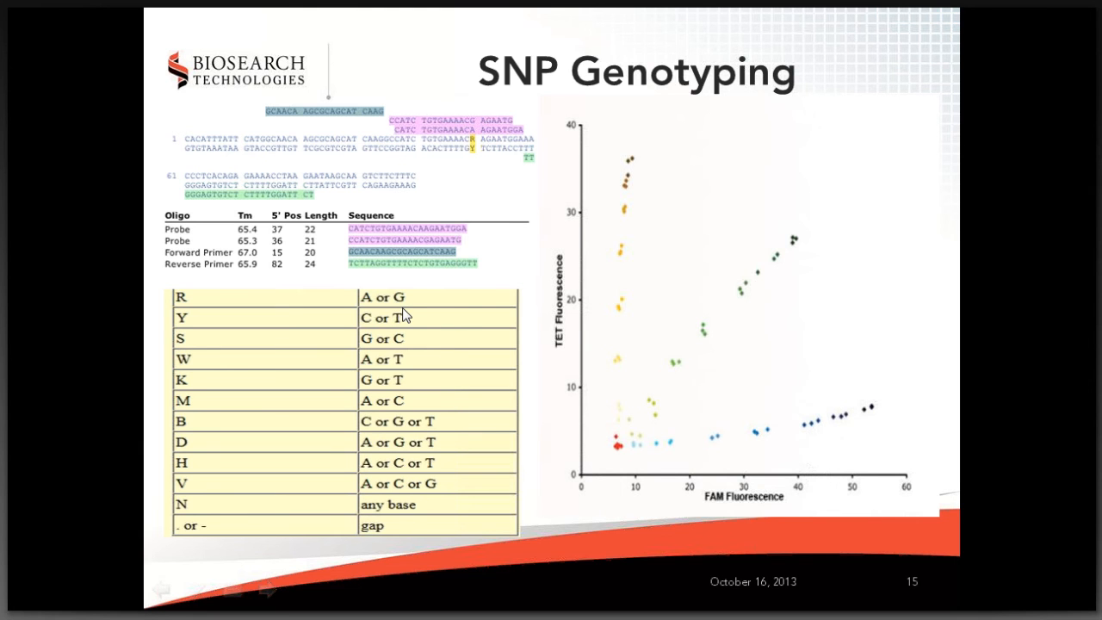
key(Escape)
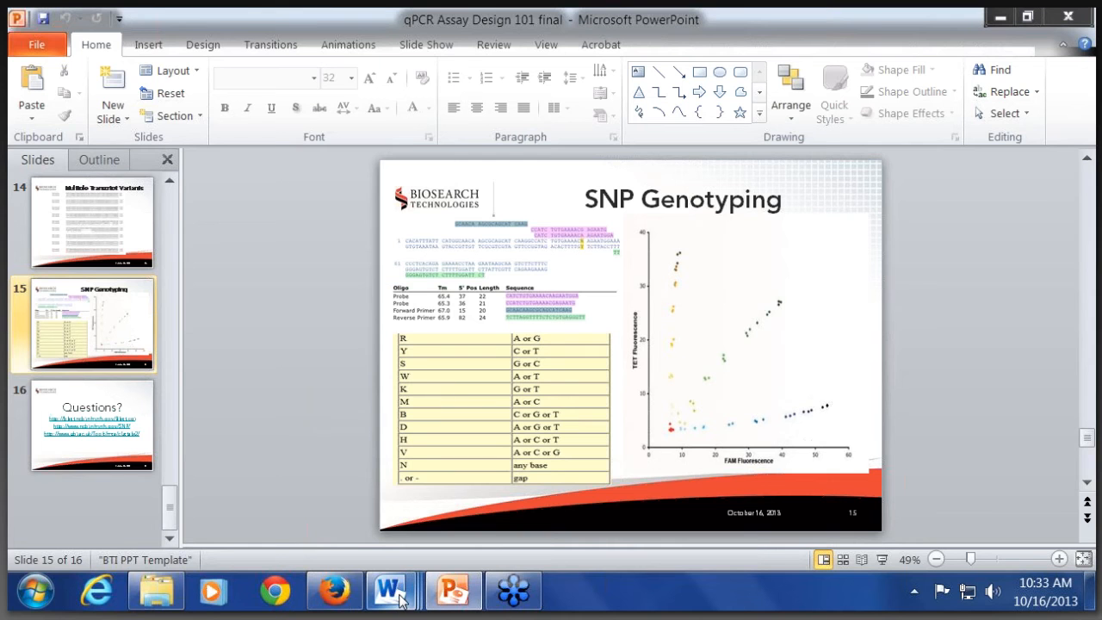
Step: Return to the Word document "5- SNP sequence" and select the rs3212227 header and sequence containing the [A/C] notation
mouse_move(389, 591)
click(388, 508)
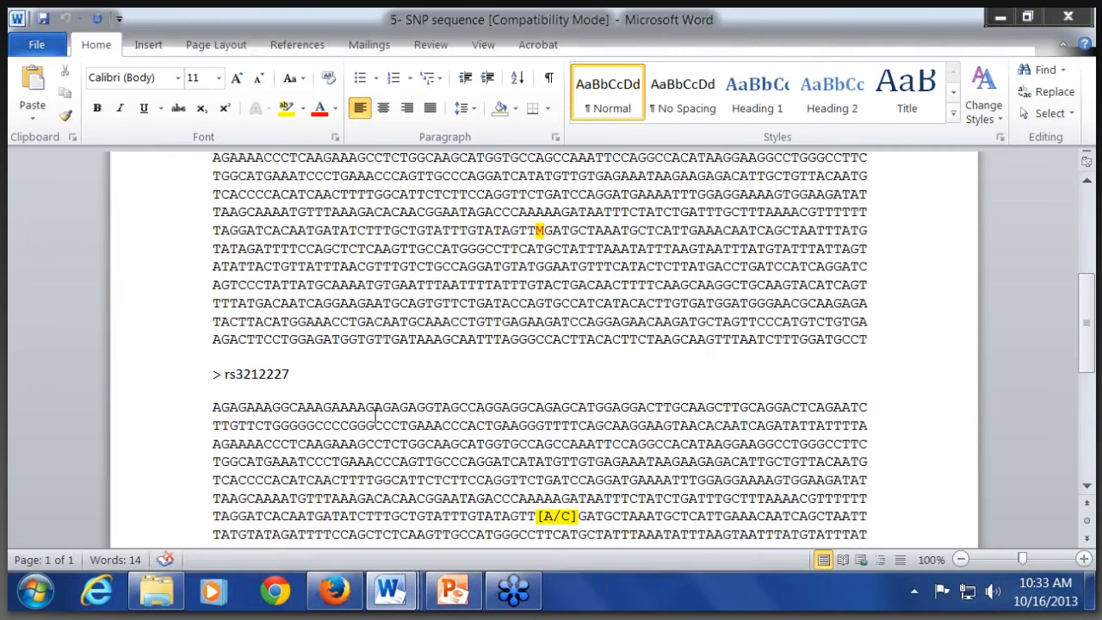
scroll(523, 341, down, 3)
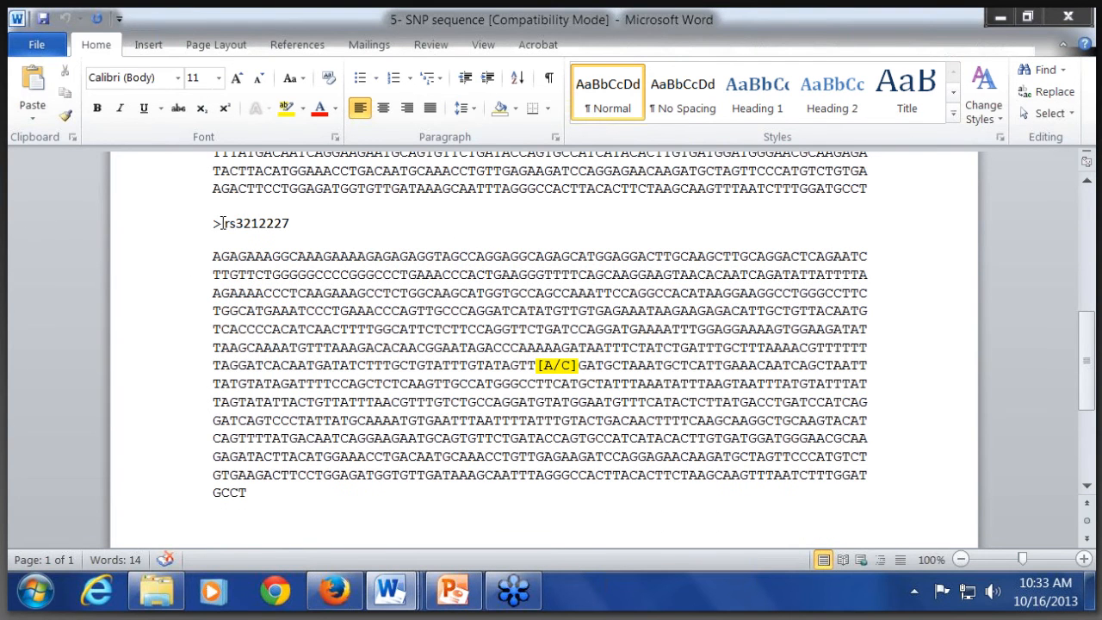
drag(213, 223, 259, 508)
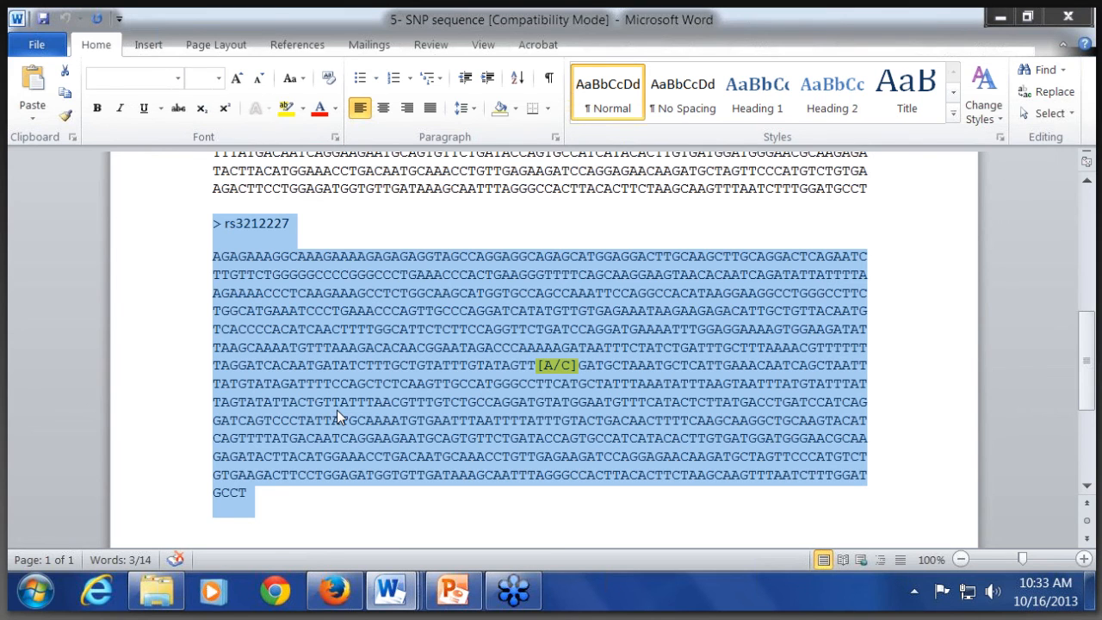
Step: Switch to RealTimeDesign in Firefox, set the application to SNP Genotyping, and paste the rs3212227 [A/C] sequence into the sequence entry field
click(333, 592)
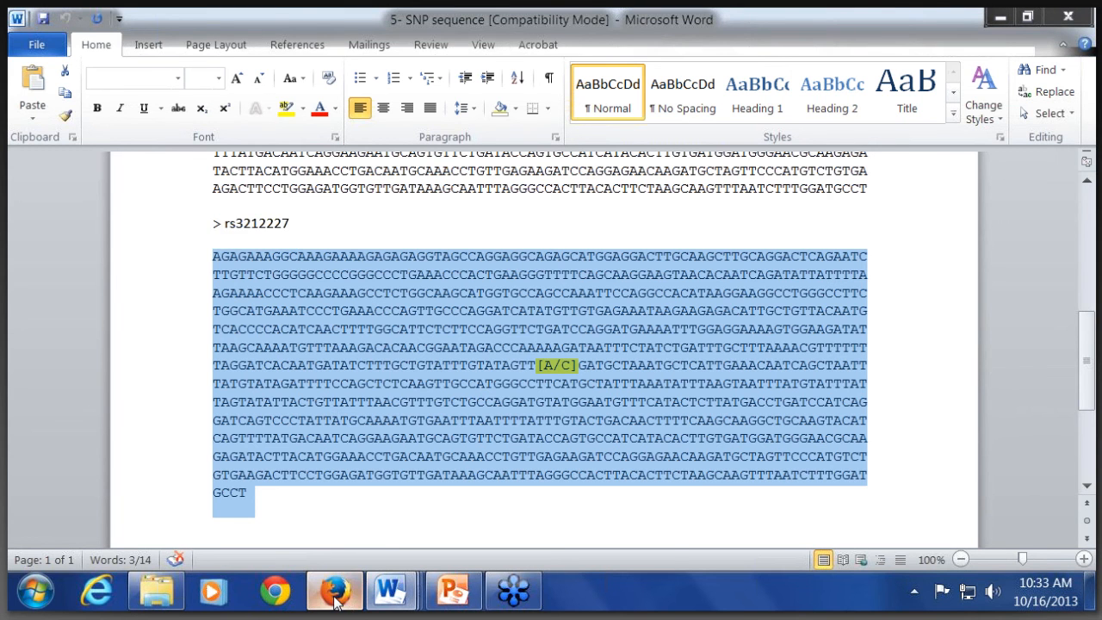
click(284, 26)
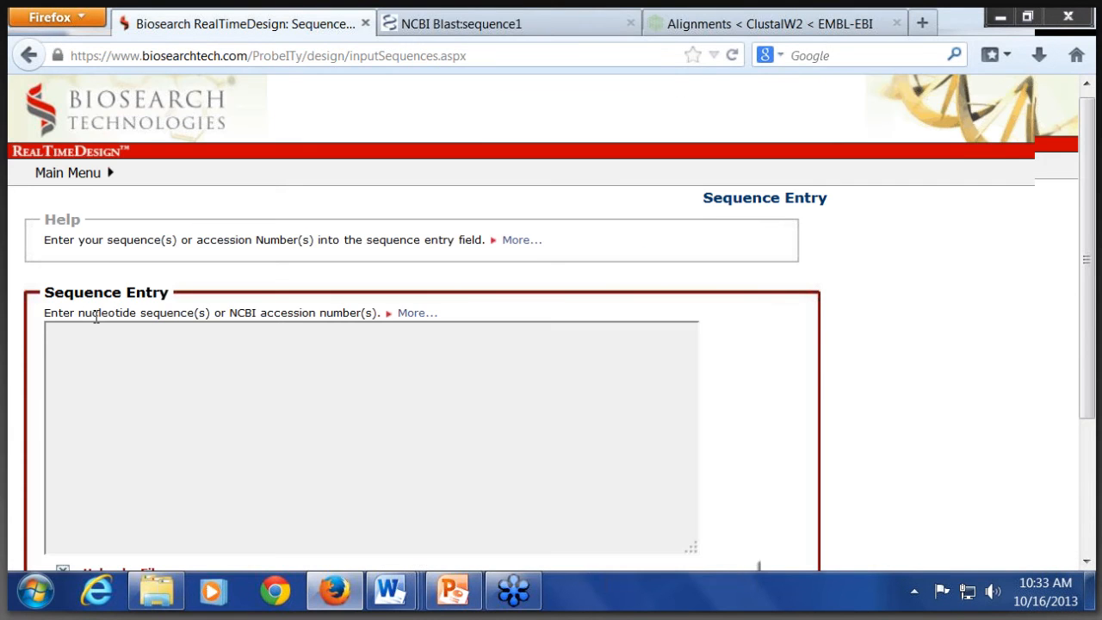
scroll(93, 315, down, 4)
click(216, 426)
click(215, 473)
click(214, 523)
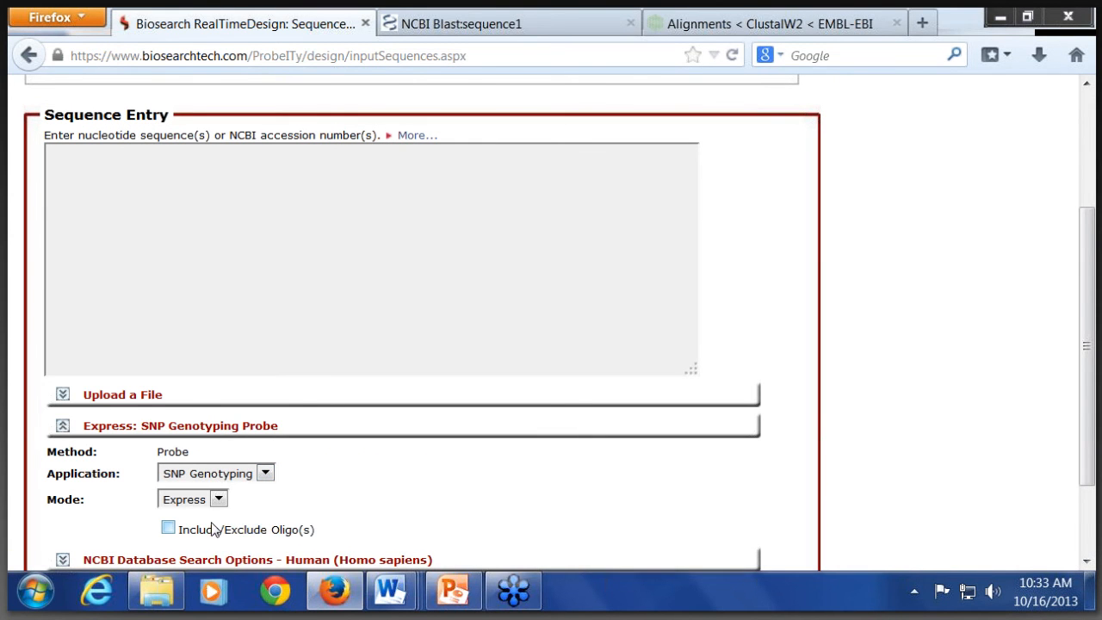
click(220, 271)
key(ctrl+v)
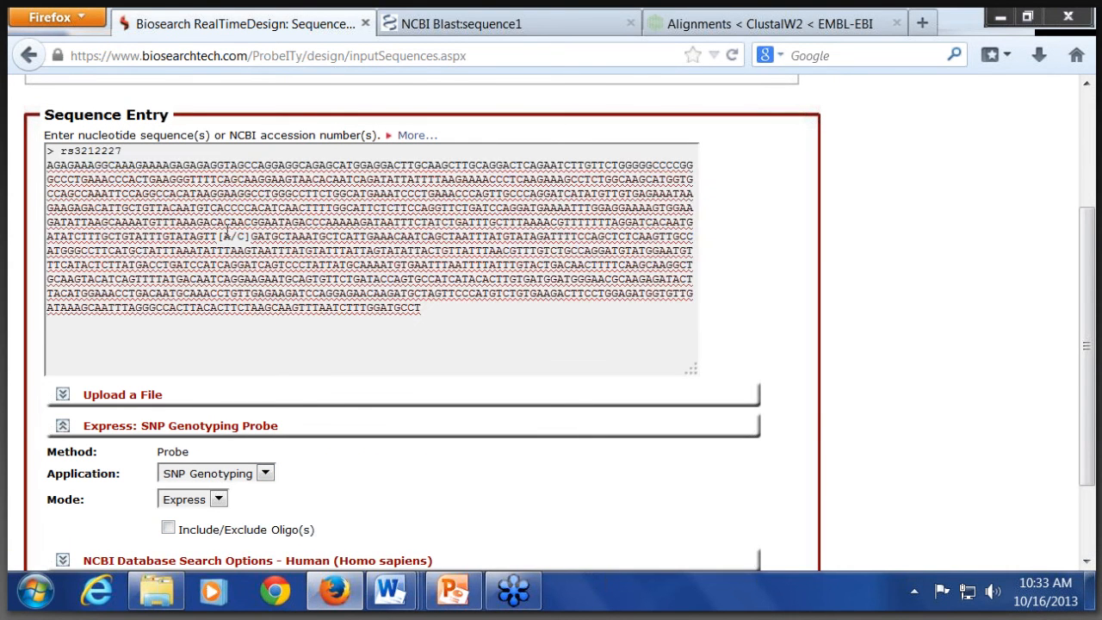
Step: Run the express SNP genotyping design with the default parameter sets, instrument 1-Default, and FAM and CAL Fluor Orange 560 BHQplus labels
scroll(742, 504, down, 2)
click(742, 501)
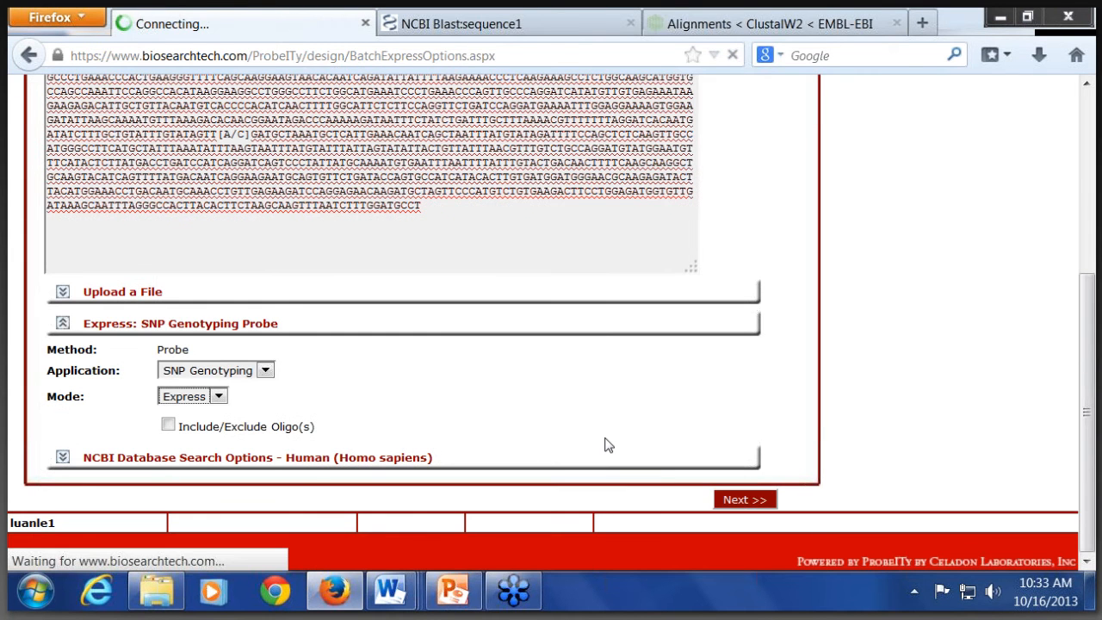
scroll(607, 444, down, 5)
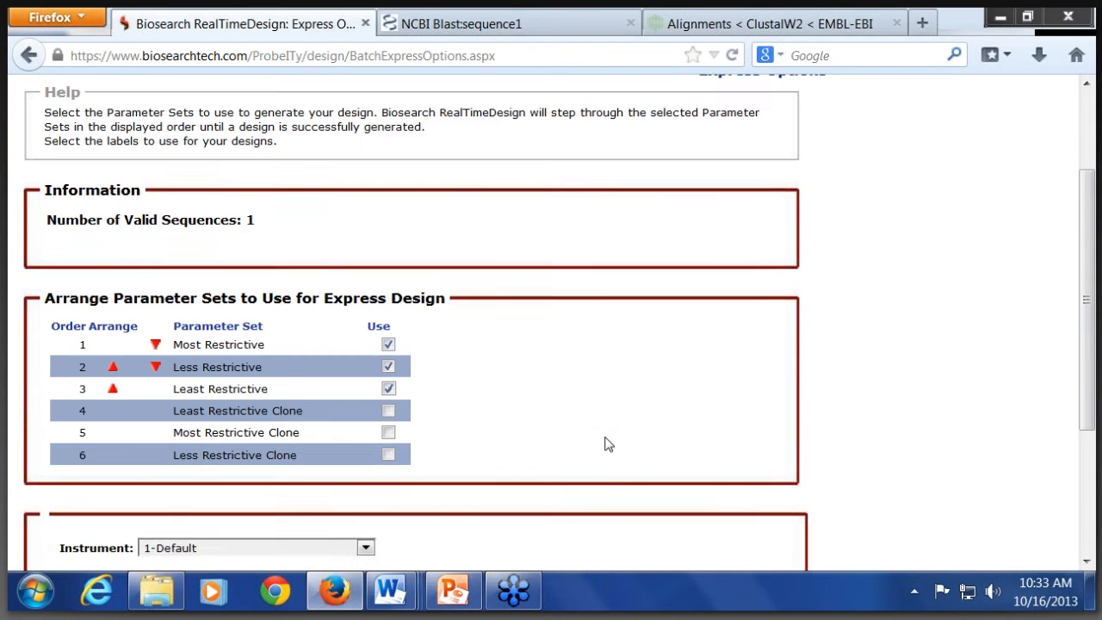
scroll(607, 444, down, 2)
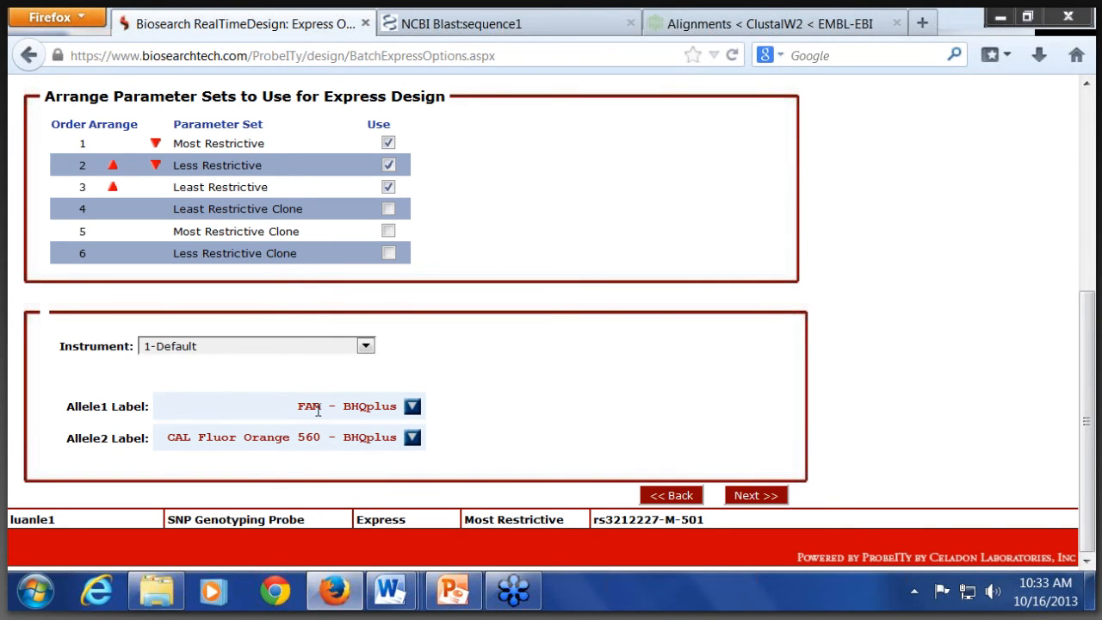
click(754, 497)
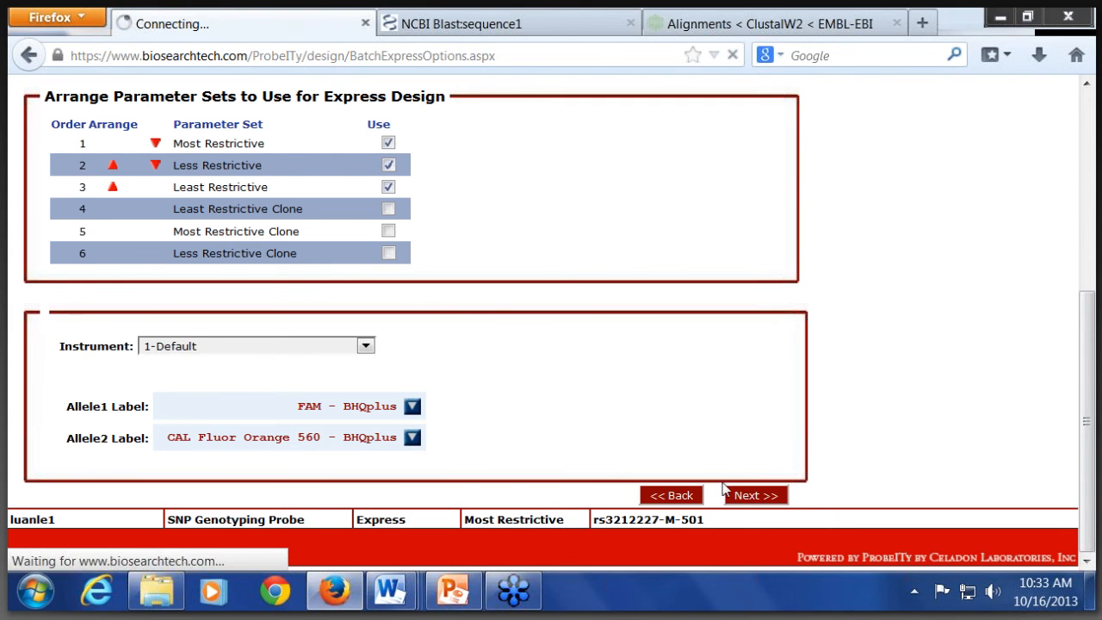
scroll(621, 428, down, 2)
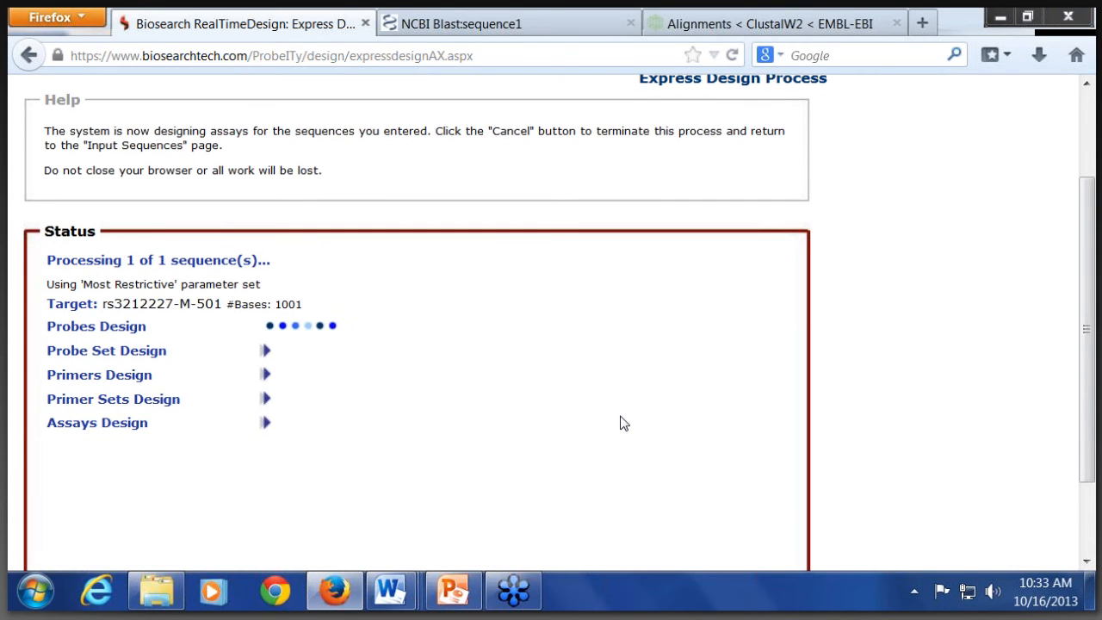
scroll(623, 423, down, 2)
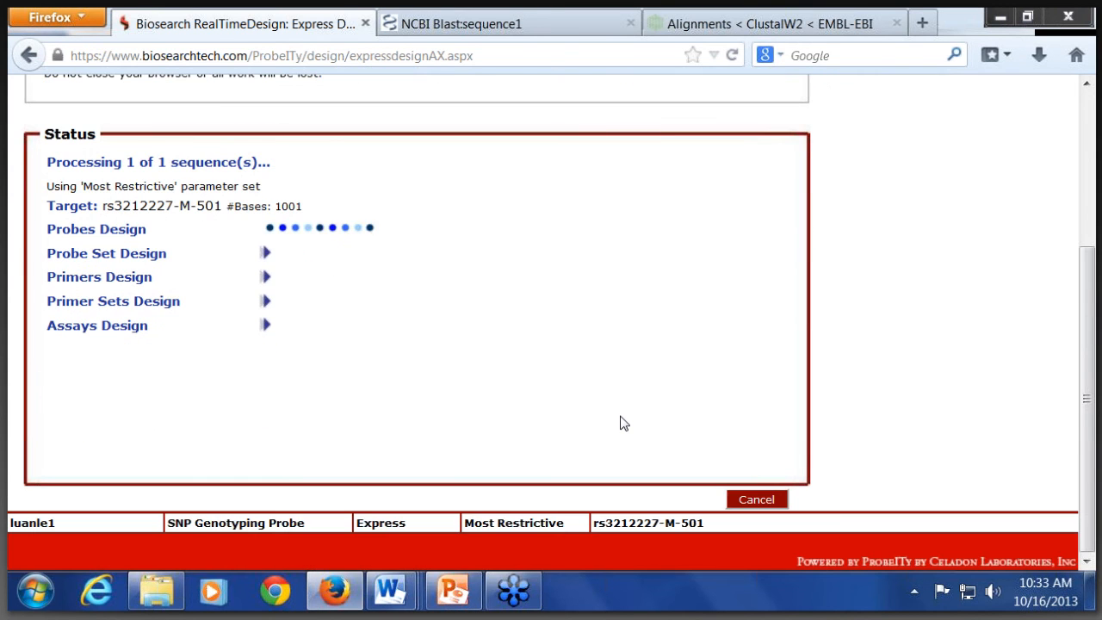
Step: Present the SNP Genotyping slide in PowerPoint full screen, end the slide show, and return to RealTimeDesign in Firefox
click(456, 594)
click(882, 560)
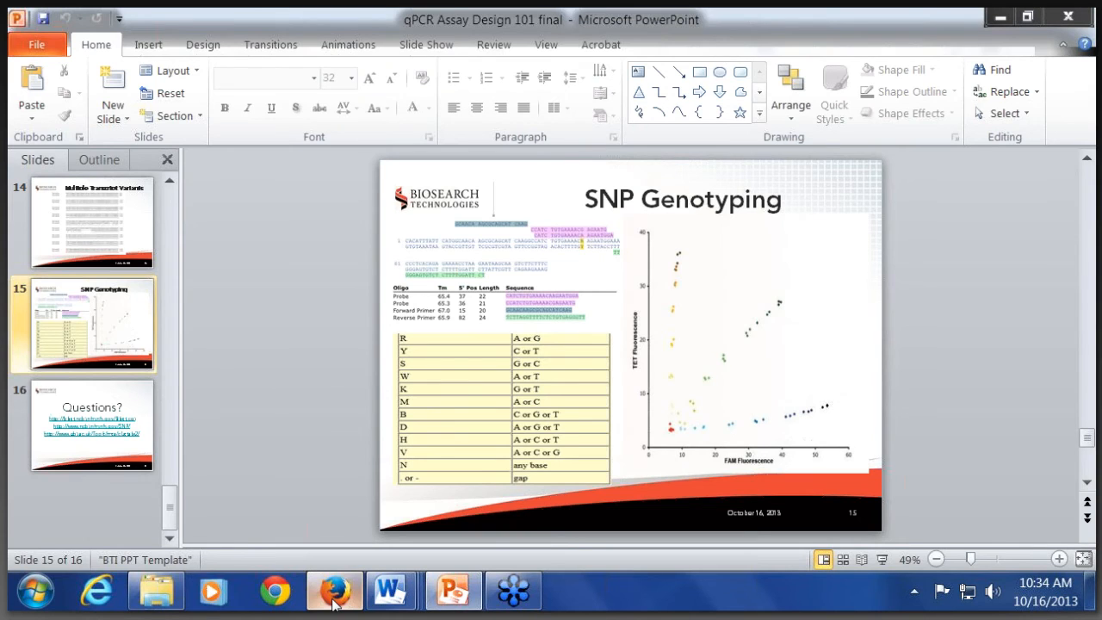
click(334, 590)
Step: Expand Assay 0034 in the rs3212227 results, examine its oligos and hybridization display, and close the display window
scroll(429, 375, down, 3)
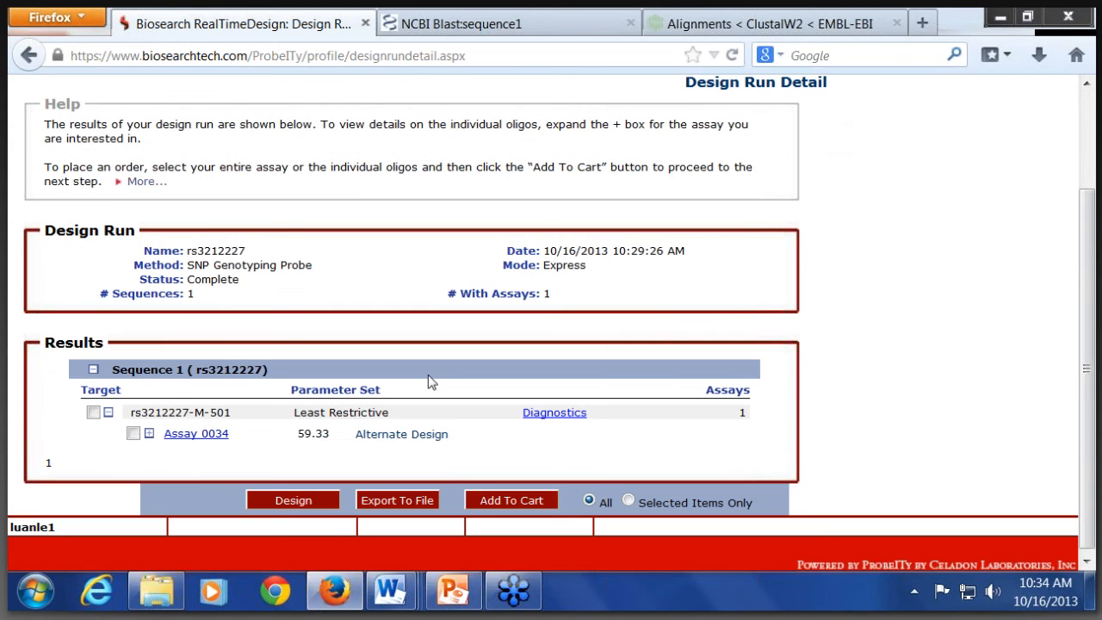
click(149, 430)
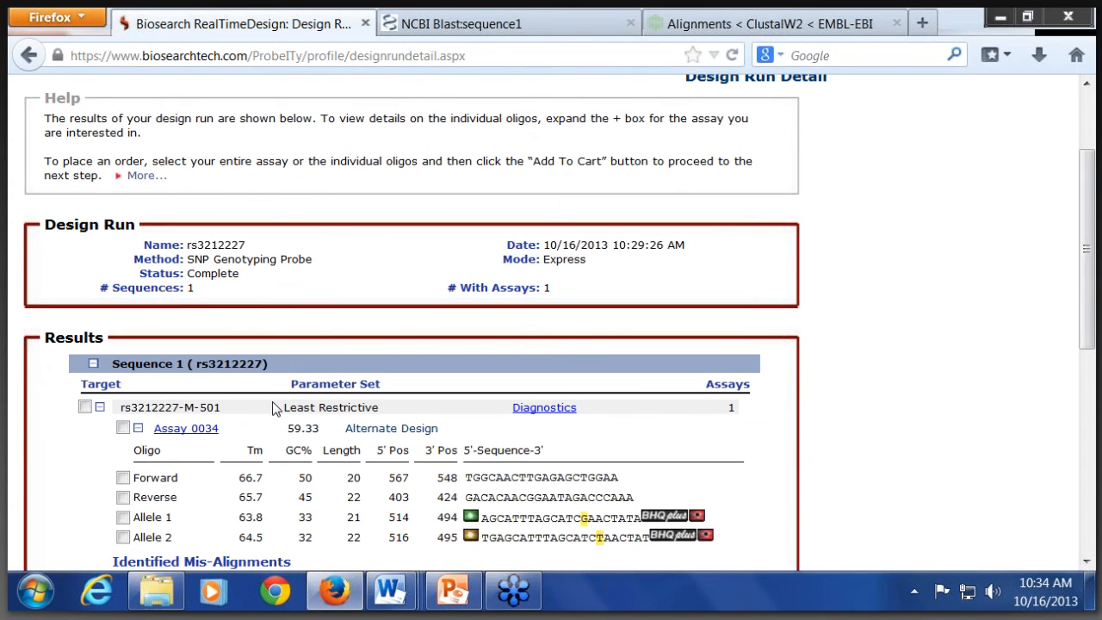
scroll(272, 404, down, 3)
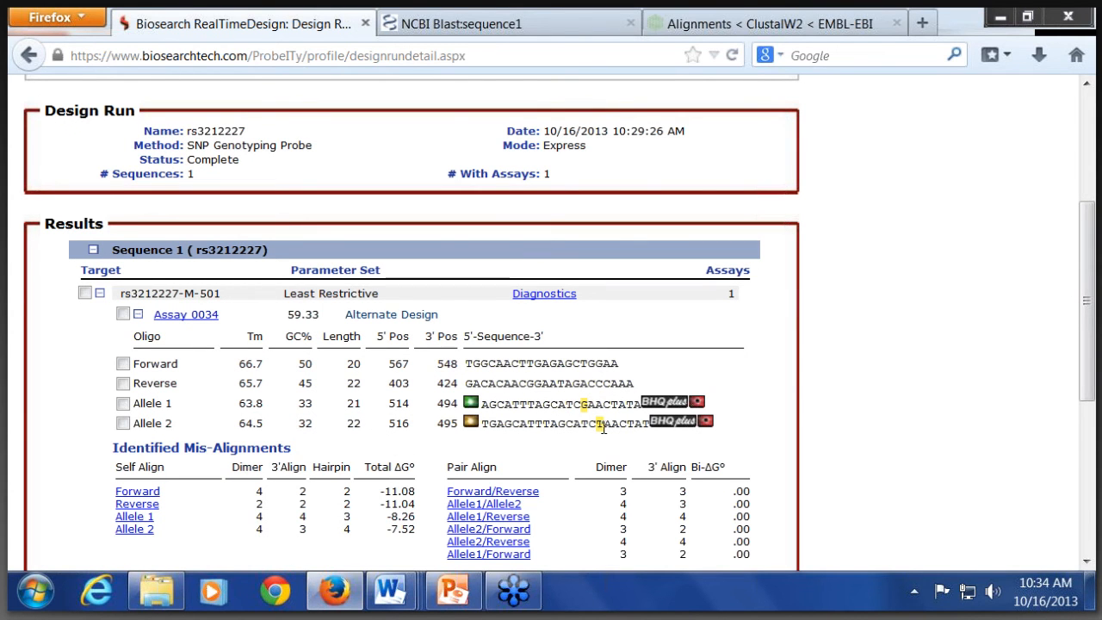
click(191, 317)
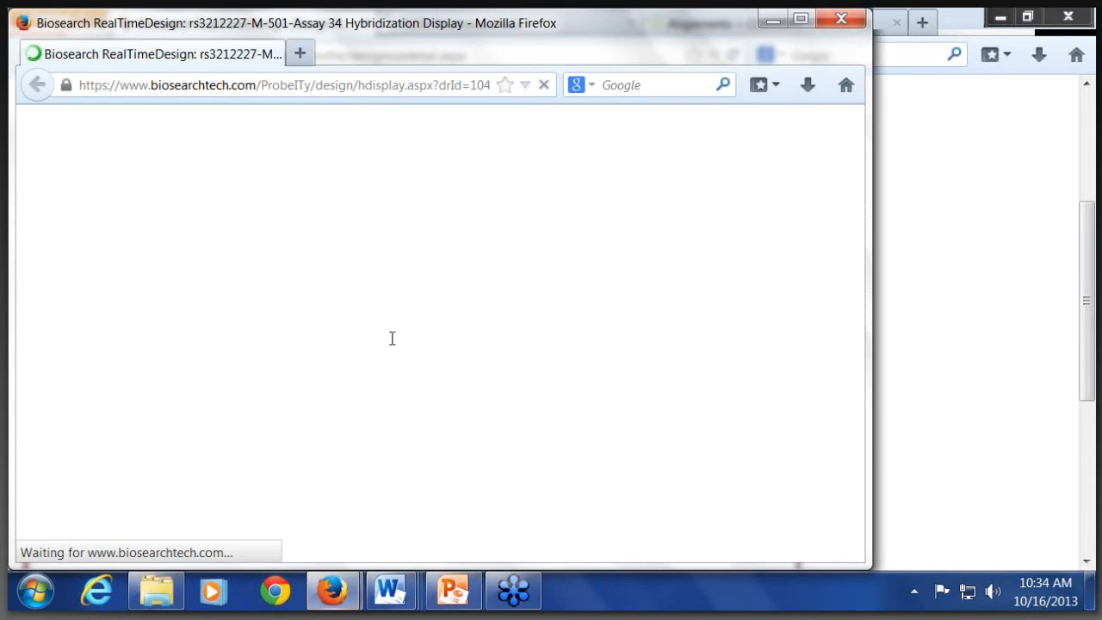
scroll(296, 281, down, 5)
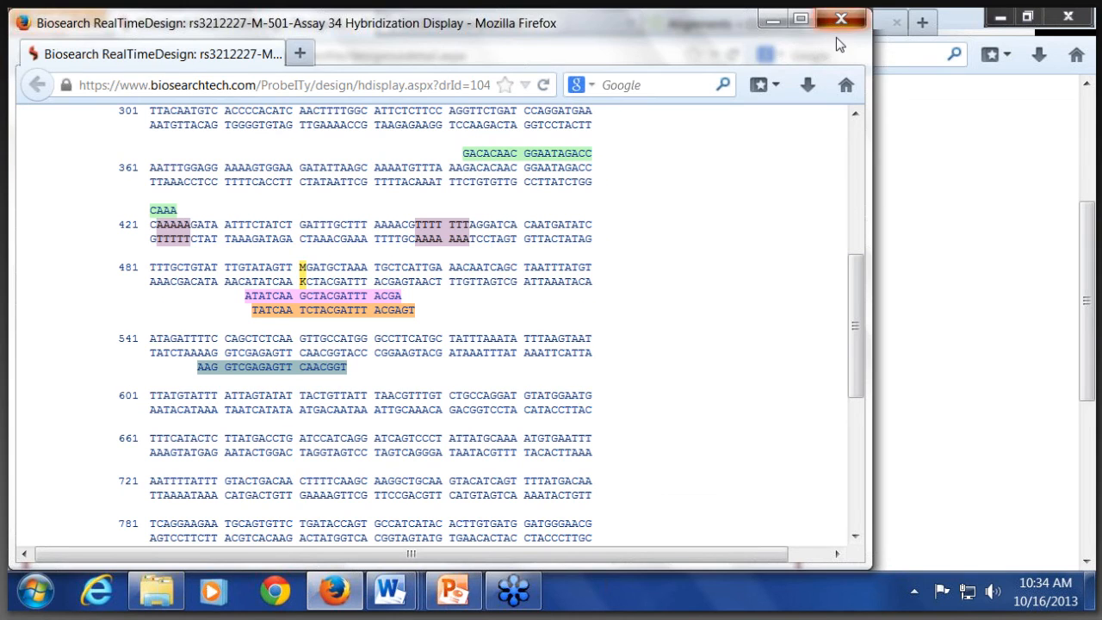
click(839, 19)
Step: Start a new genomic assay design in RealTimeDesign with an empty sequence entry page
scroll(863, 369, up, 5)
mouse_move(73, 176)
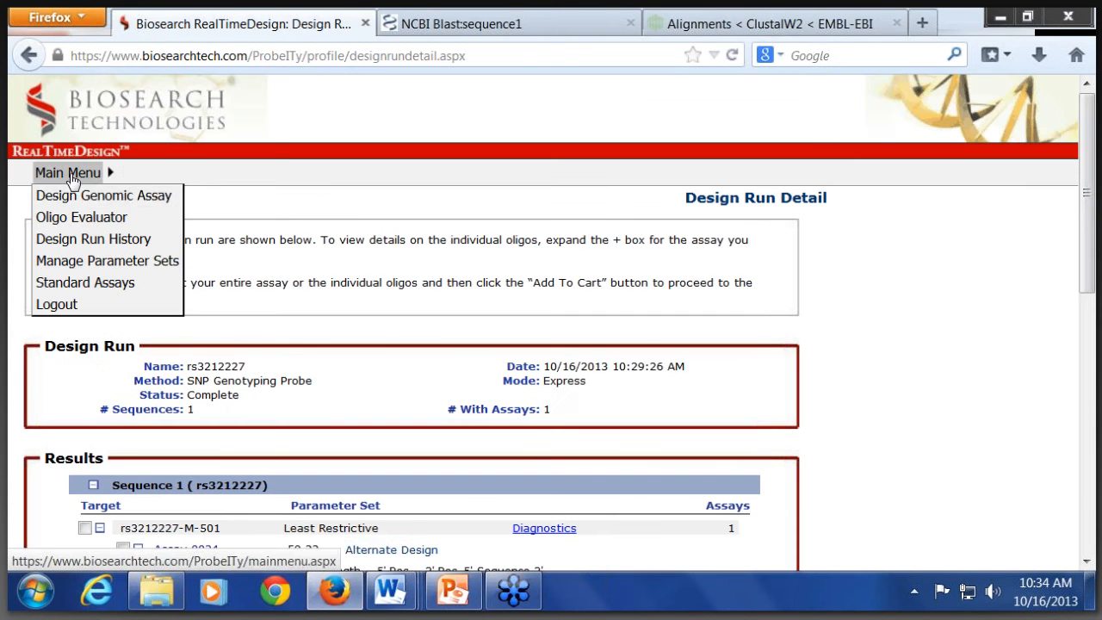
click(73, 198)
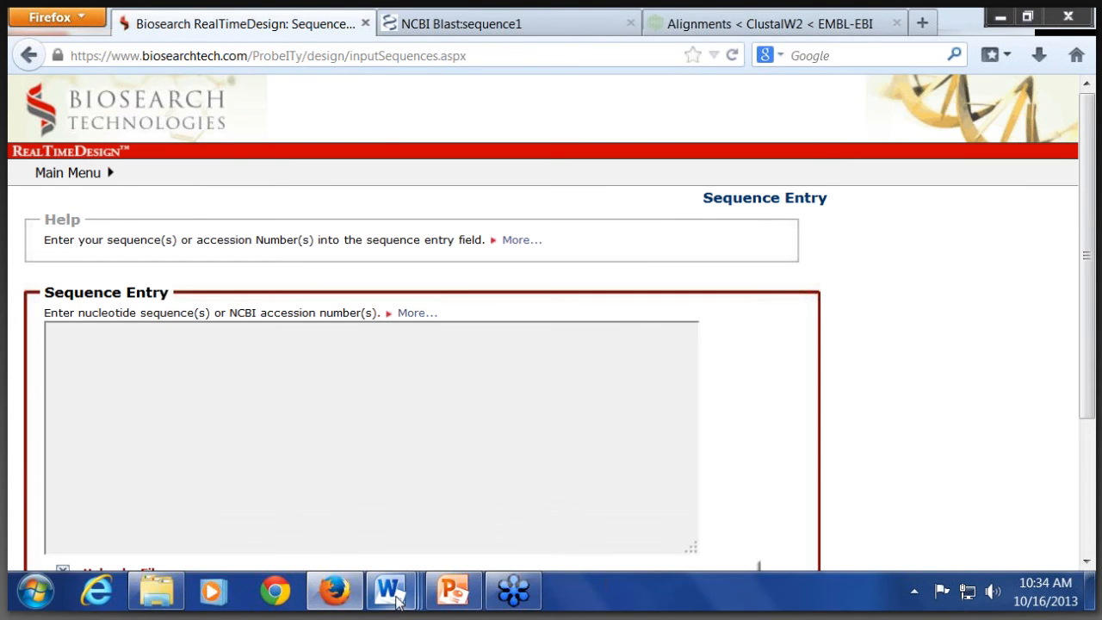
Step: Switch to the Word document "2- multiple ePCR sequences", select the unedited sequence1 with its header, and return to RealTimeDesign in Firefox
mouse_move(396, 593)
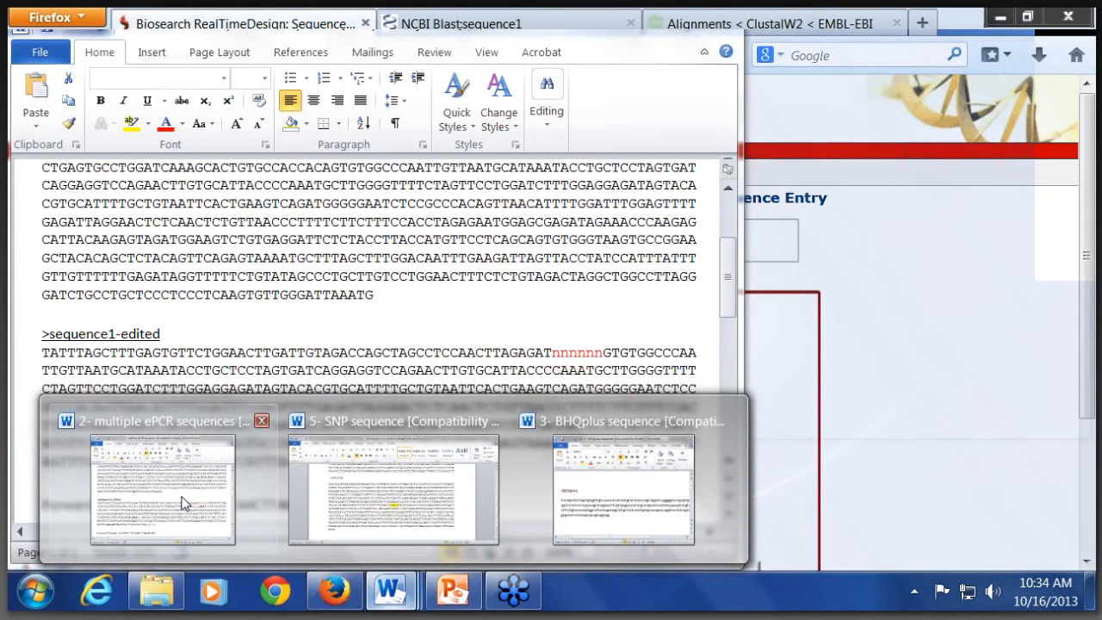
click(182, 503)
triple_click(128, 272)
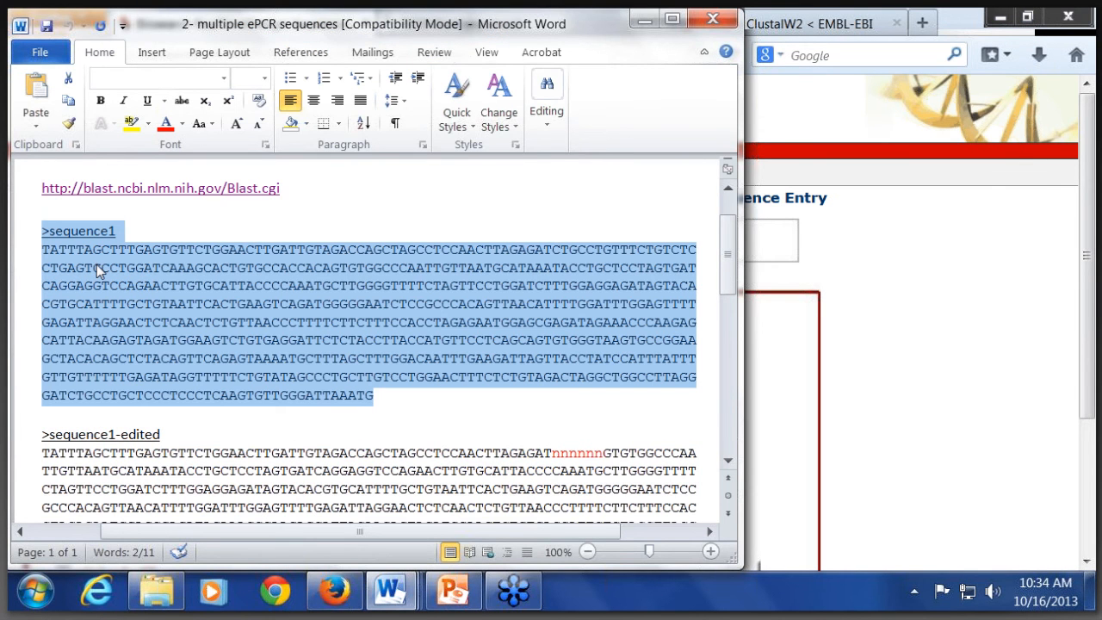
click(870, 396)
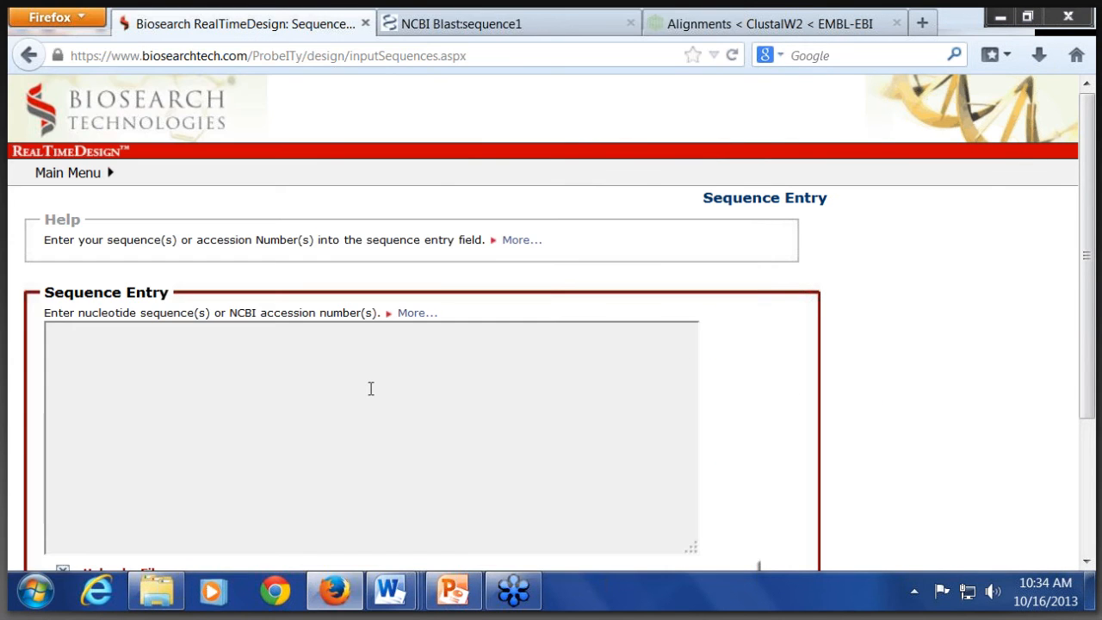
Step: Set the design application to qPCR - BHQ and enable the Include/Exclude Oligo(s) option
scroll(371, 389, down, 1)
scroll(370, 389, down, 3)
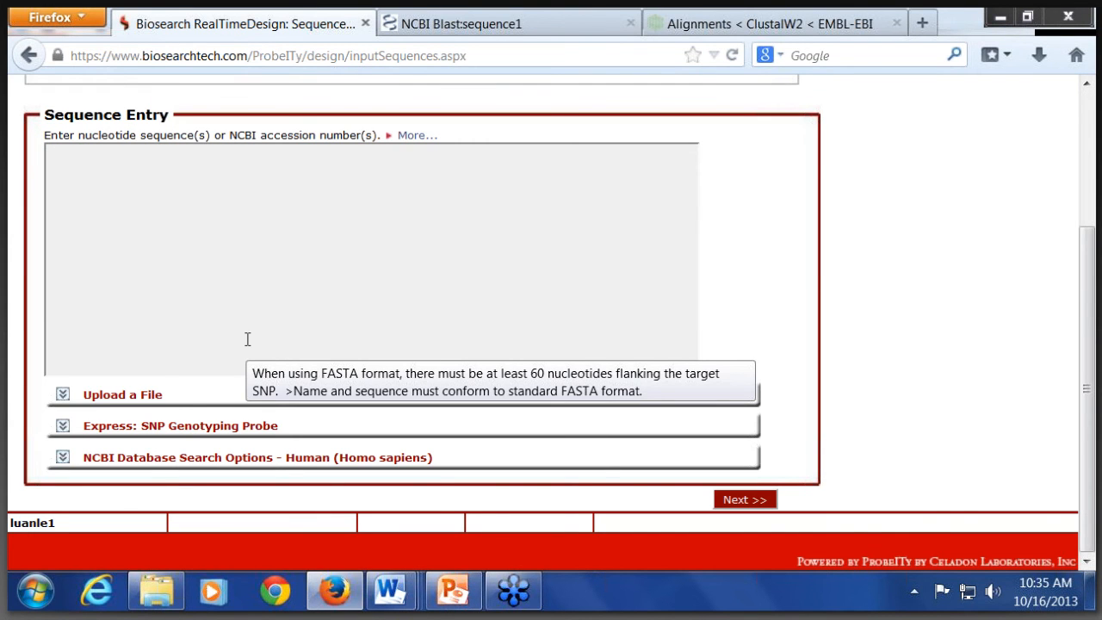
click(143, 426)
click(184, 476)
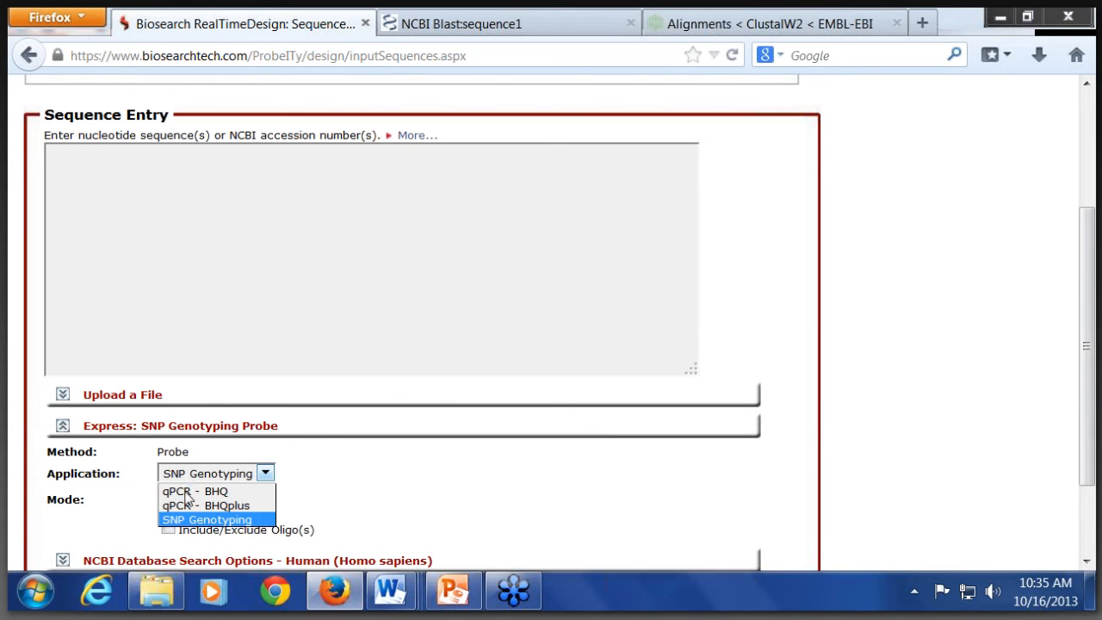
click(186, 490)
scroll(362, 418, down, 3)
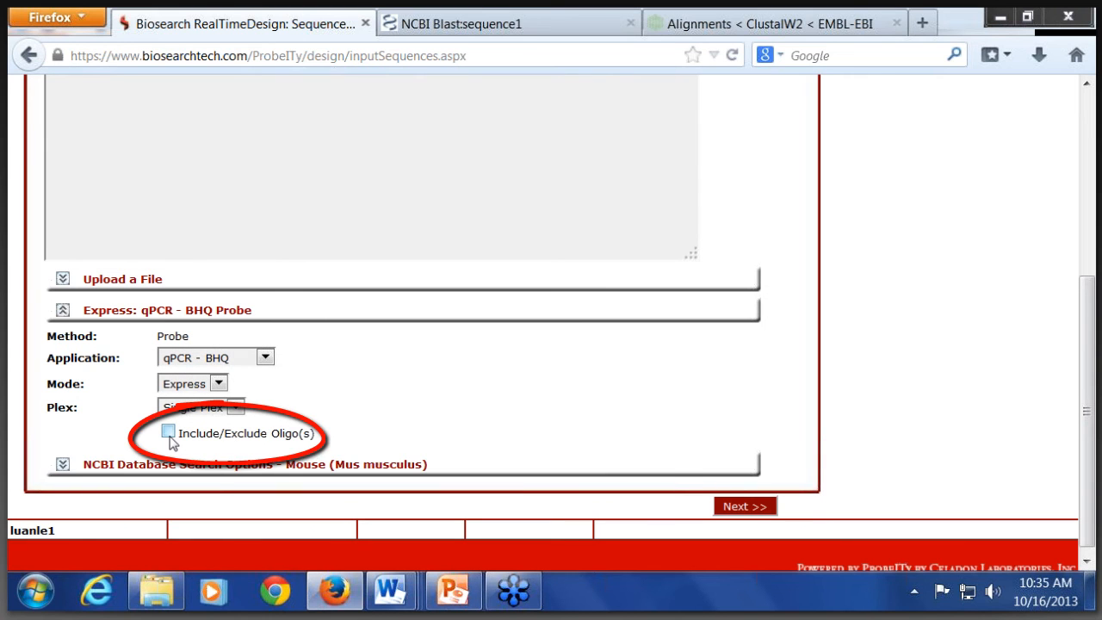
mouse_move(170, 441)
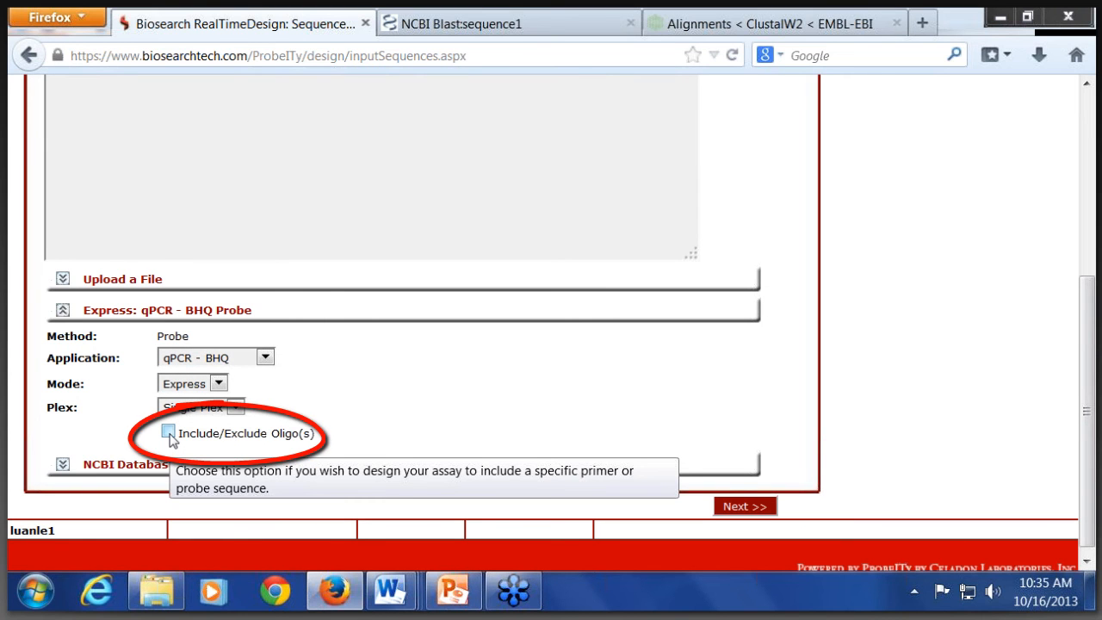
click(169, 435)
Step: Paste the copied sequence1 with its header into the sequence entry and continue to Anchored Oligo Entry
scroll(332, 423, up, 1)
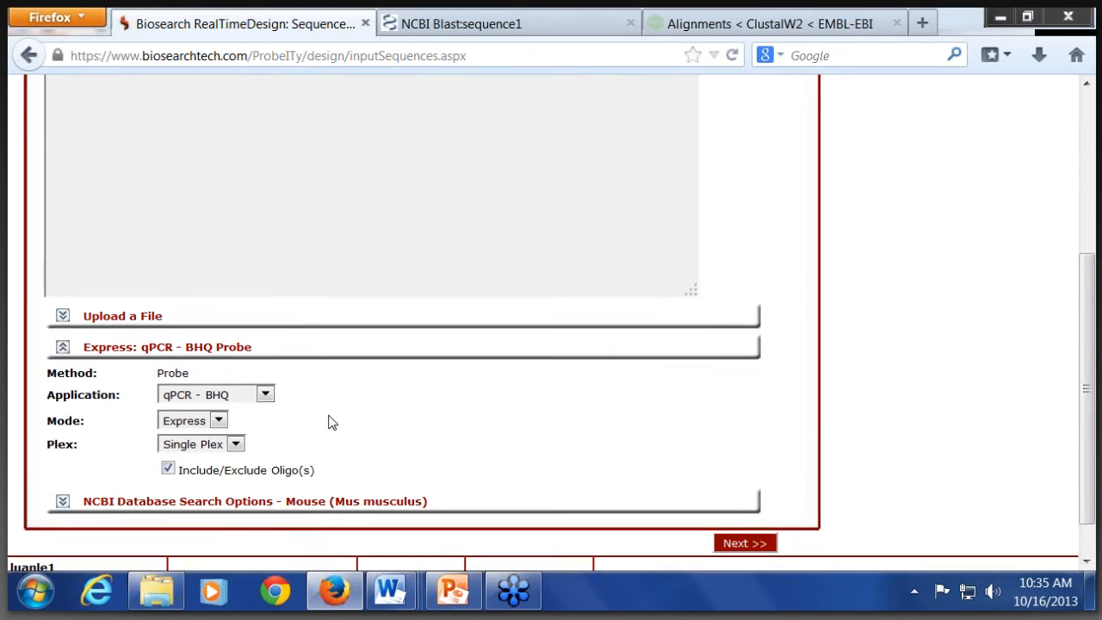
scroll(332, 423, up, 2)
key(ctrl+v)
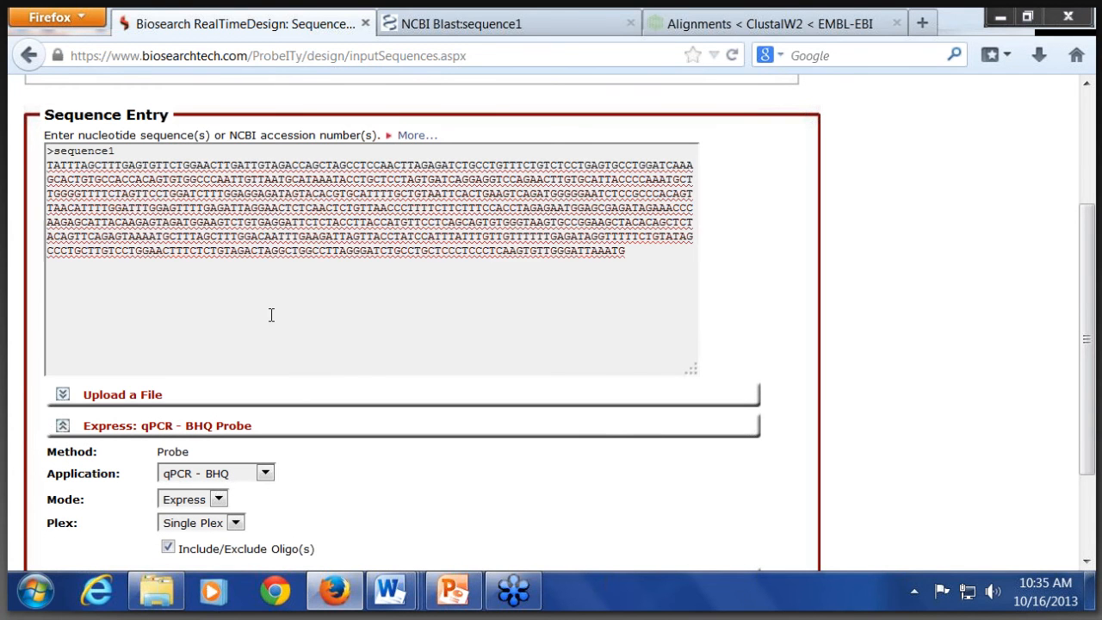
scroll(302, 285, down, 3)
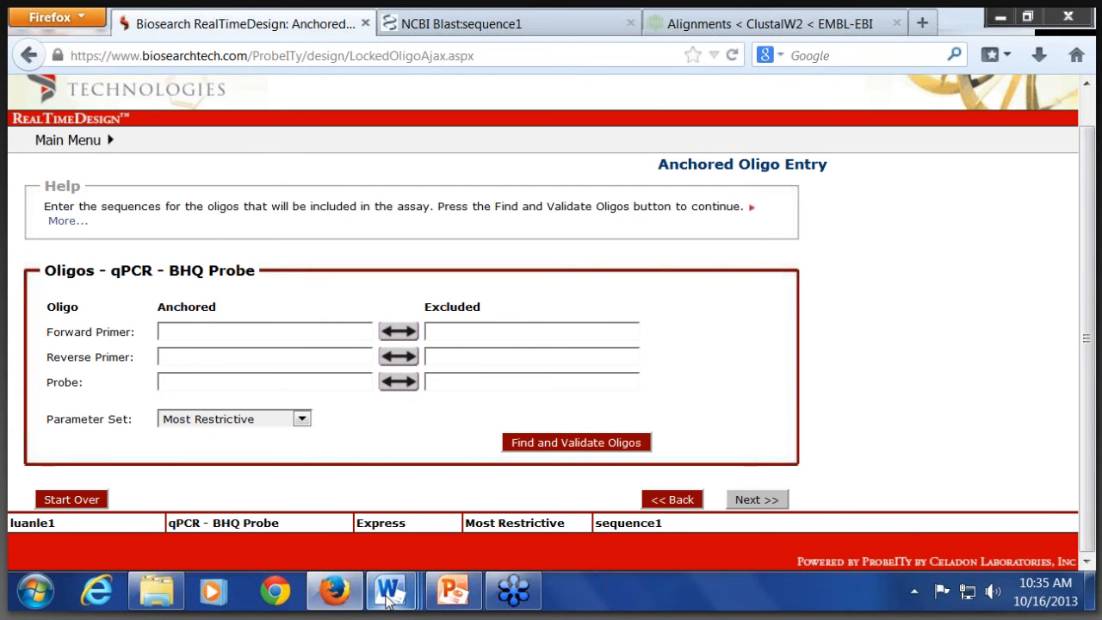
Step: Copy the forward primer GCTAGCCTCCAACTTAGAGATC from the Word document "2- multiple ePCR sequences" into the anchored forward primer in Firefox
mouse_move(391, 592)
click(183, 498)
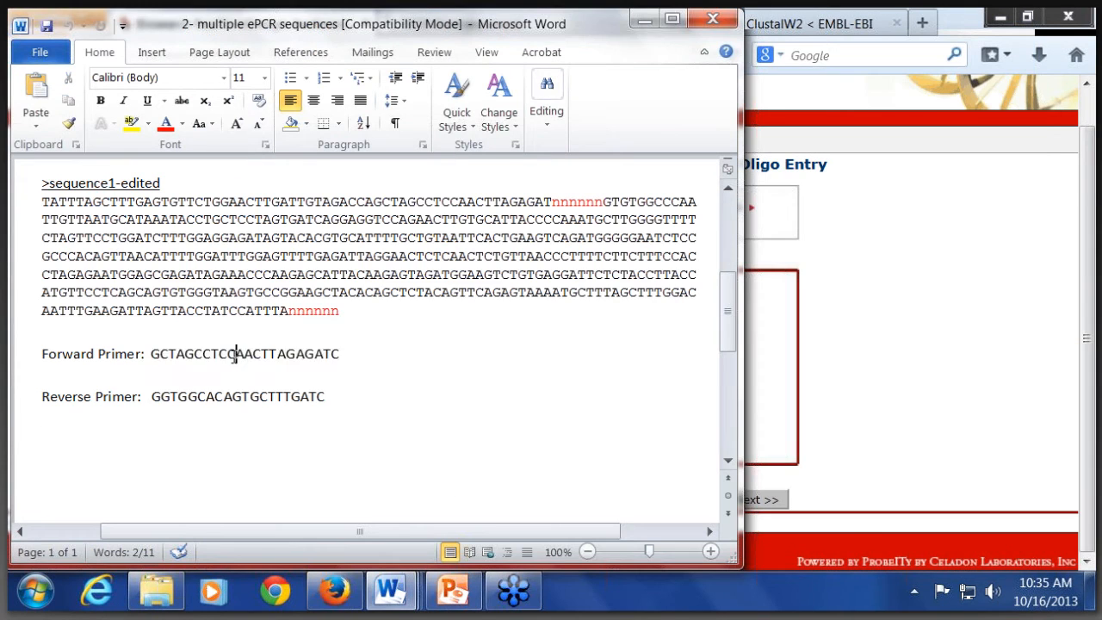
double_click(233, 354)
key(ctrl+c)
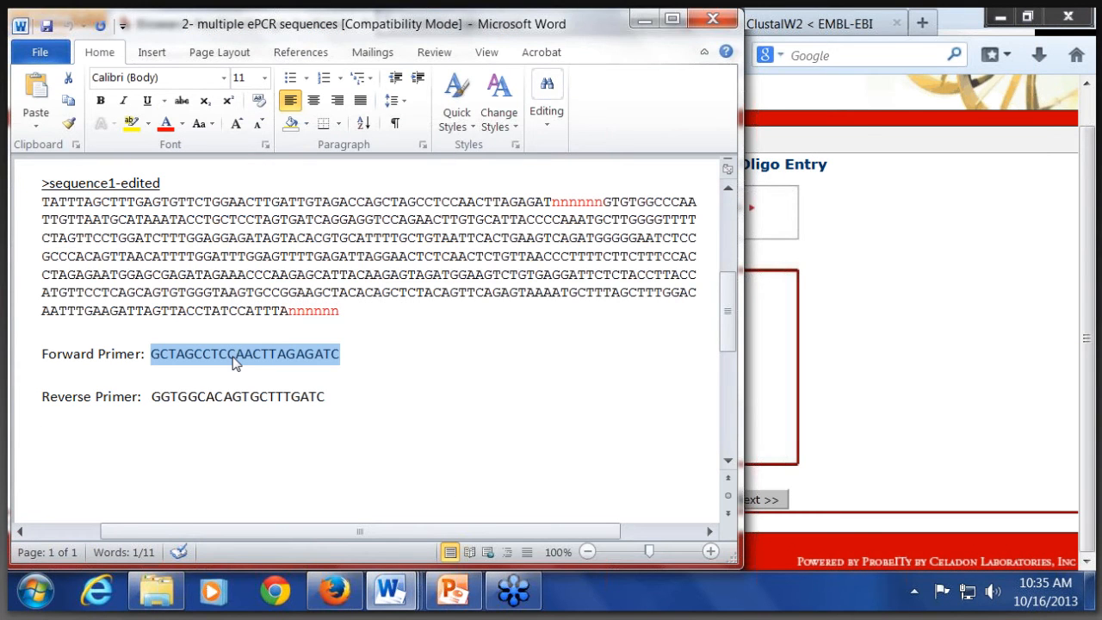
click(857, 387)
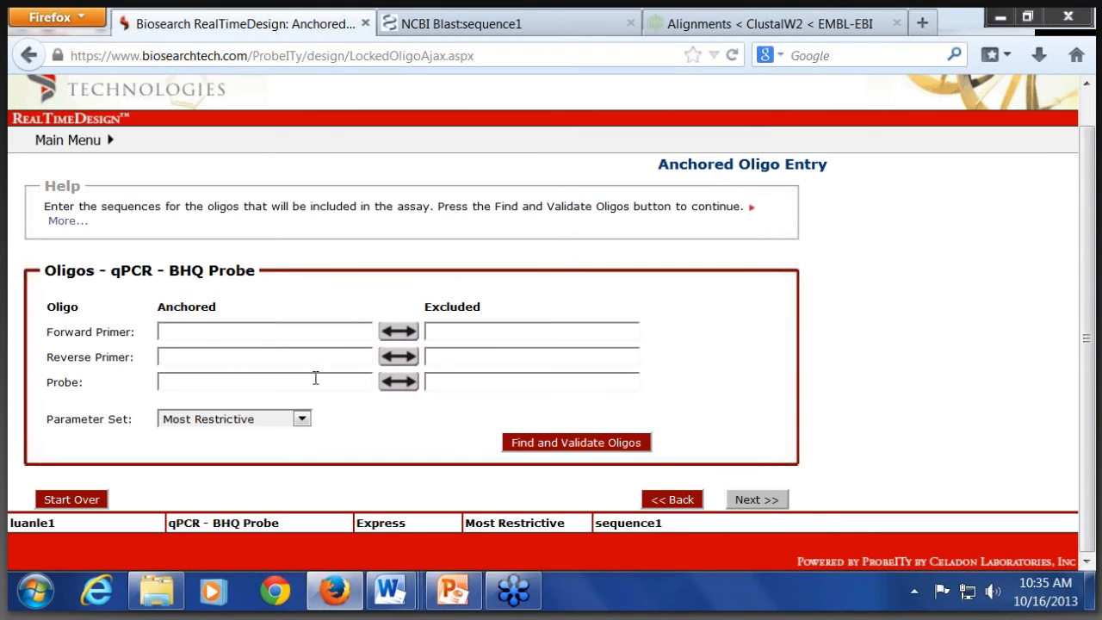
click(269, 331)
key(ctrl+v)
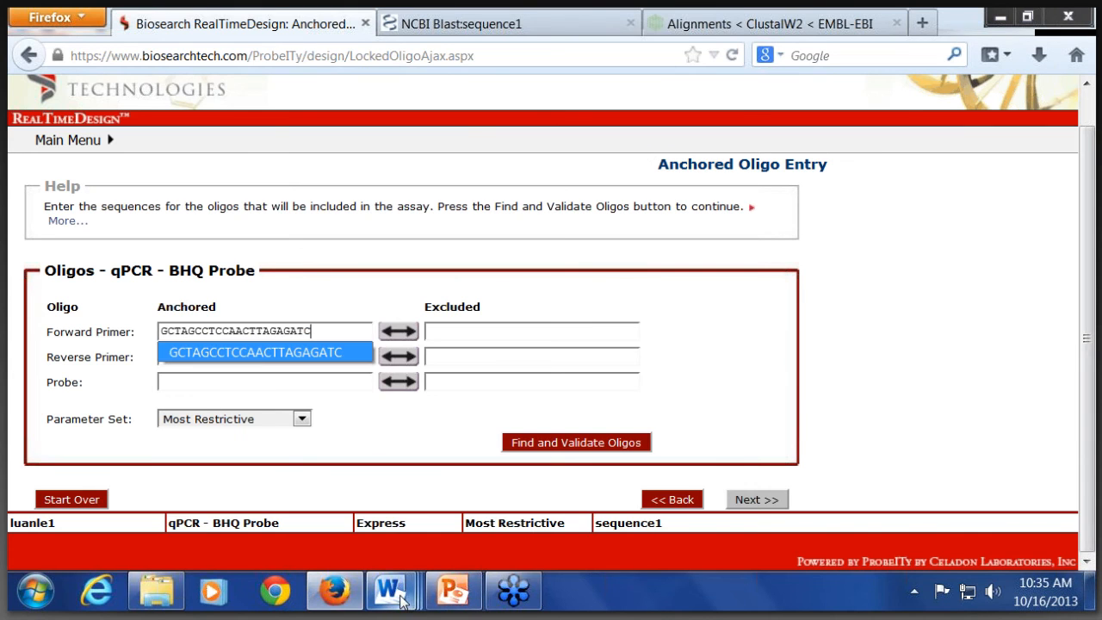
Step: Copy the reverse primer GGTGGCACAGTGCTTTGATC from the same Word document into the anchored reverse primer in Firefox
click(392, 592)
click(394, 469)
double_click(215, 400)
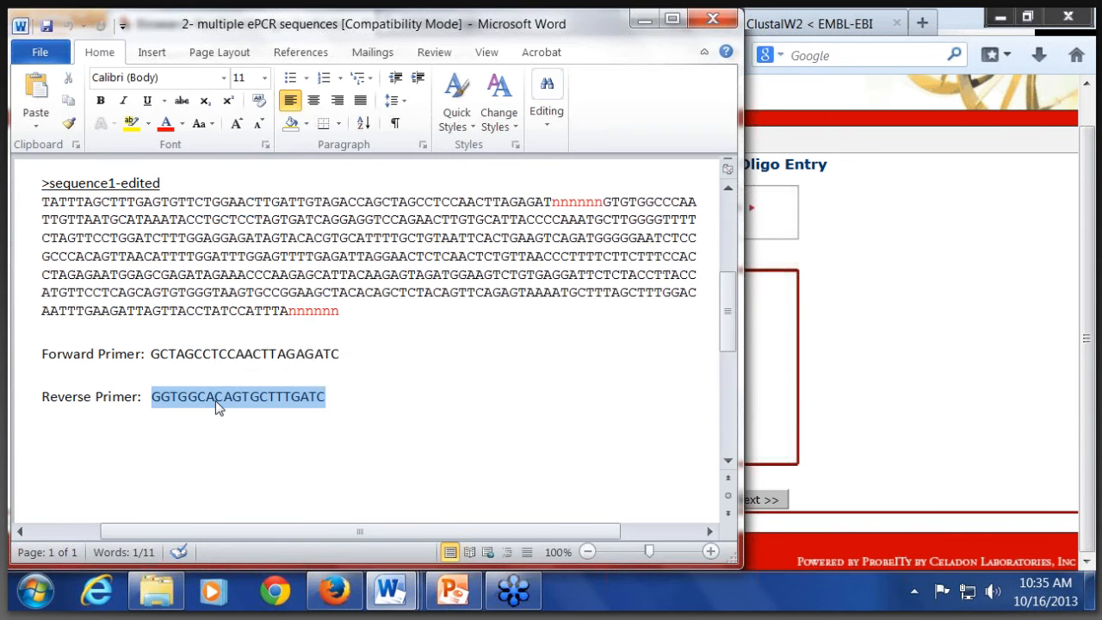
key(ctrl+c)
click(961, 392)
click(318, 355)
key(ctrl+v)
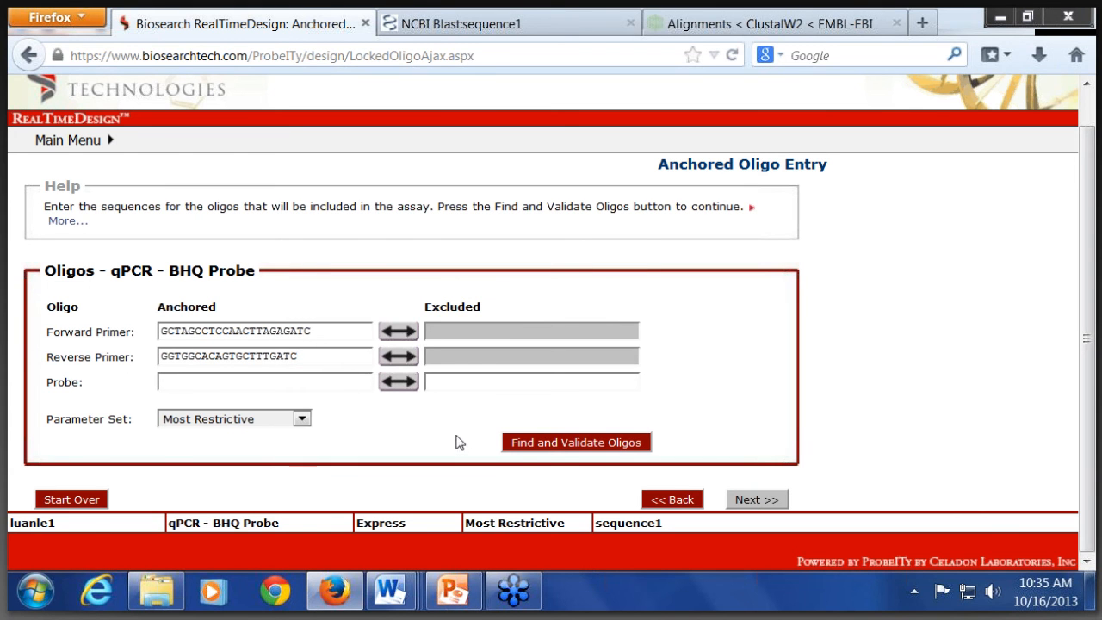
Step: Validate the anchored primers with the Most Restrictive parameter set, and validate them again with Least Restrictive
click(545, 446)
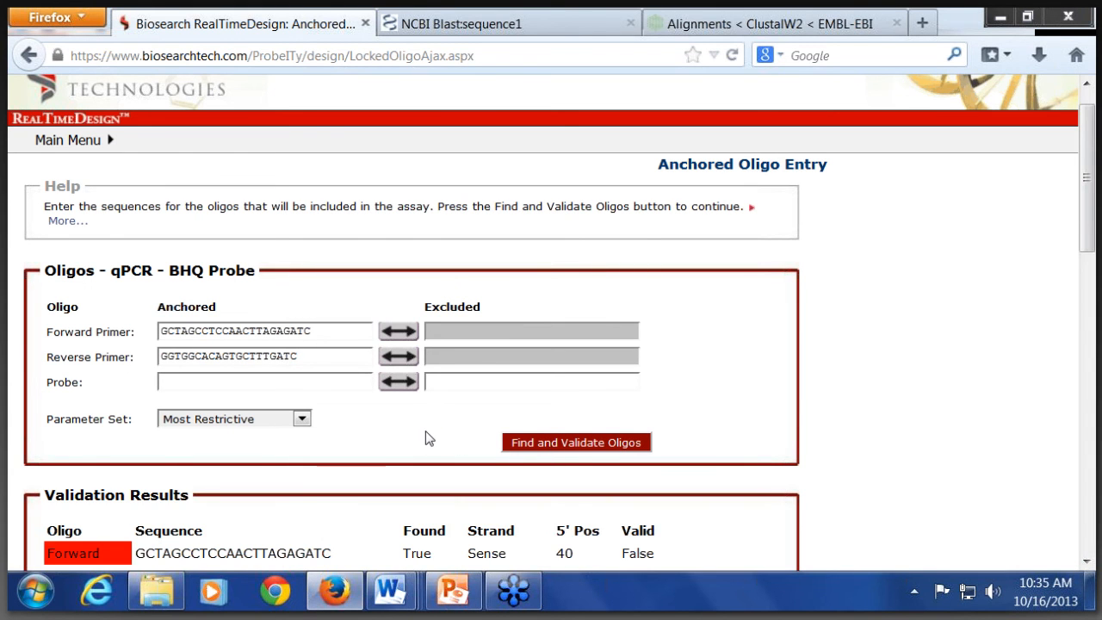
scroll(426, 430, down, 5)
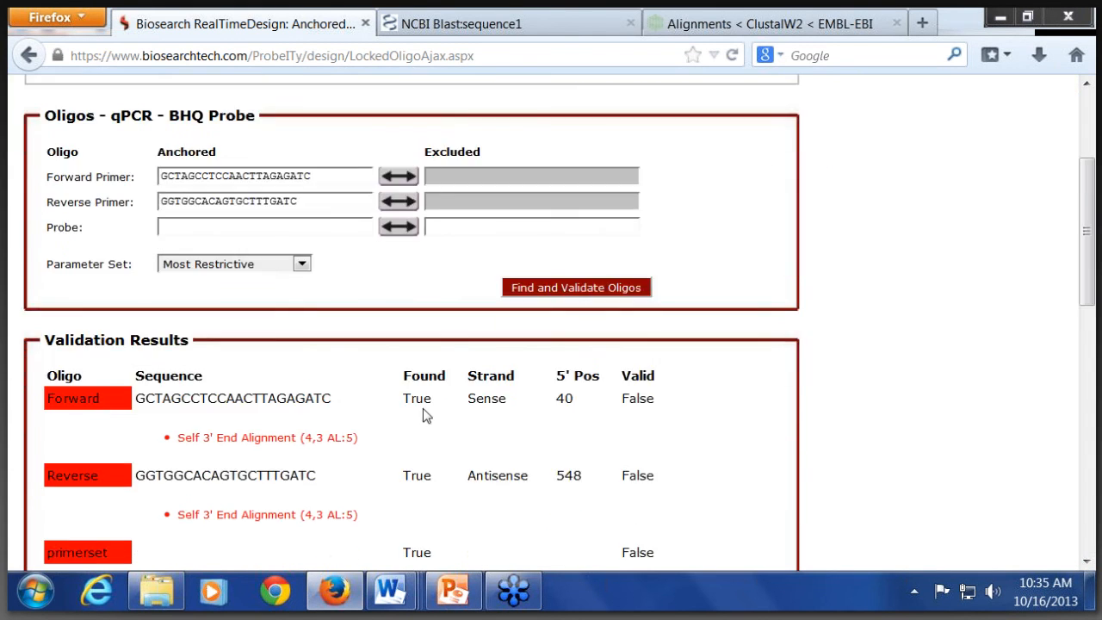
click(303, 189)
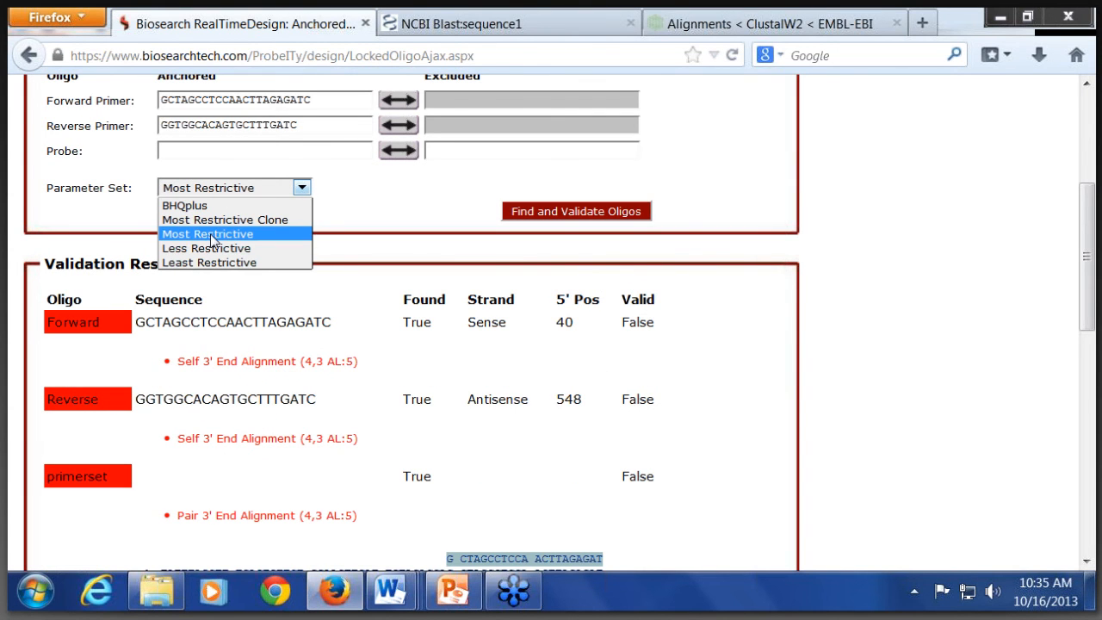
click(213, 263)
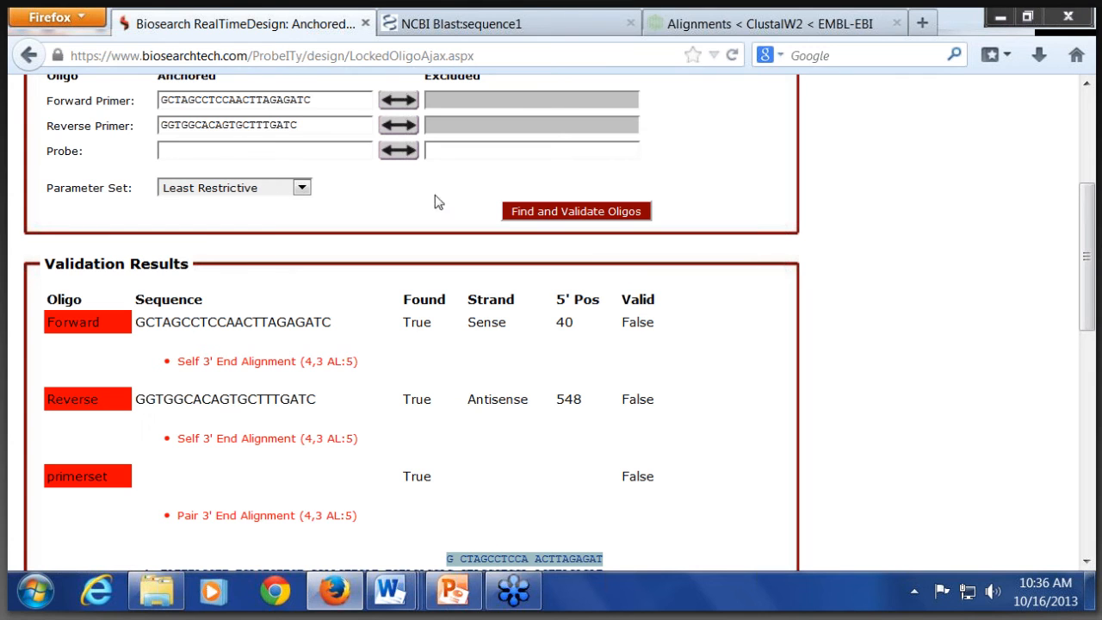
click(527, 212)
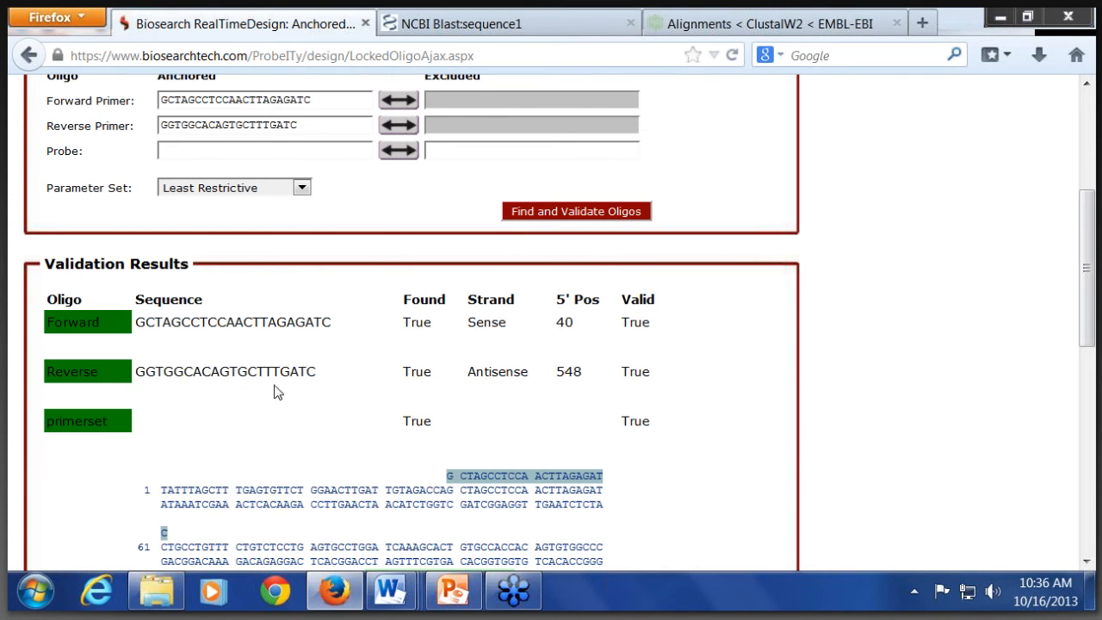
Step: Review the primer positions in the validation results, continue to Express Options, and start the design run for sequence1
scroll(129, 344, down, 2)
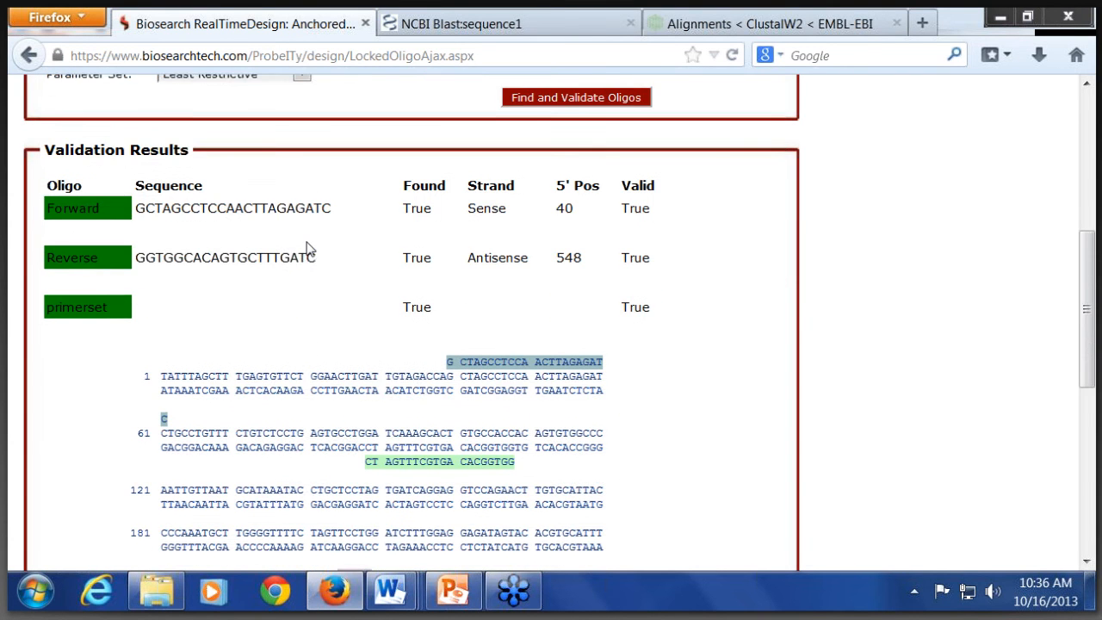
scroll(409, 324, down, 1)
scroll(410, 324, down, 1)
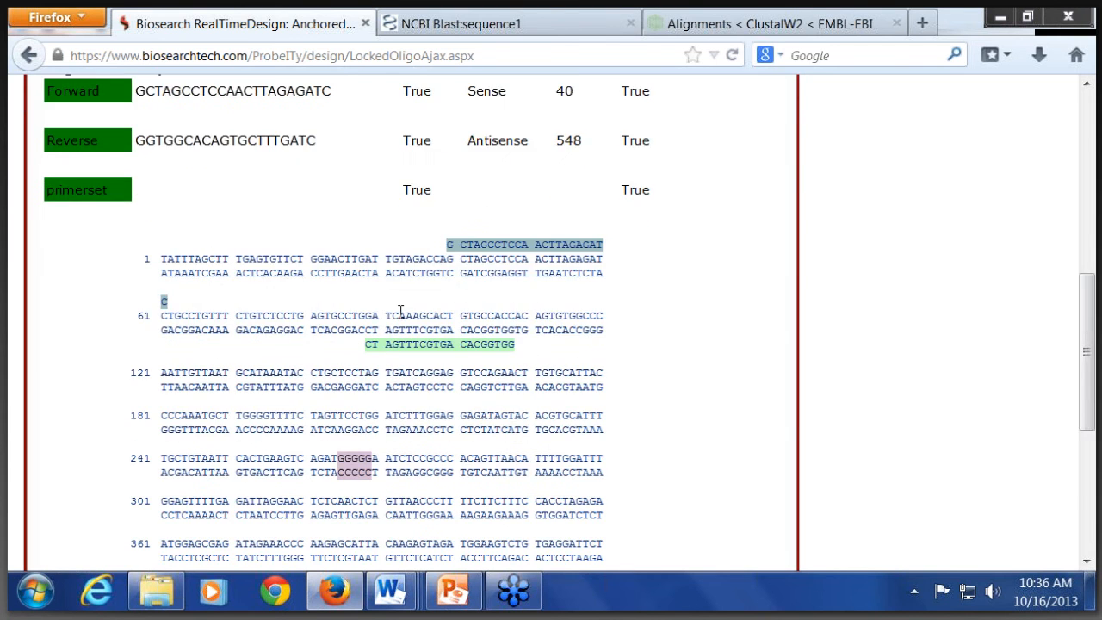
scroll(400, 310, down, 4)
click(756, 499)
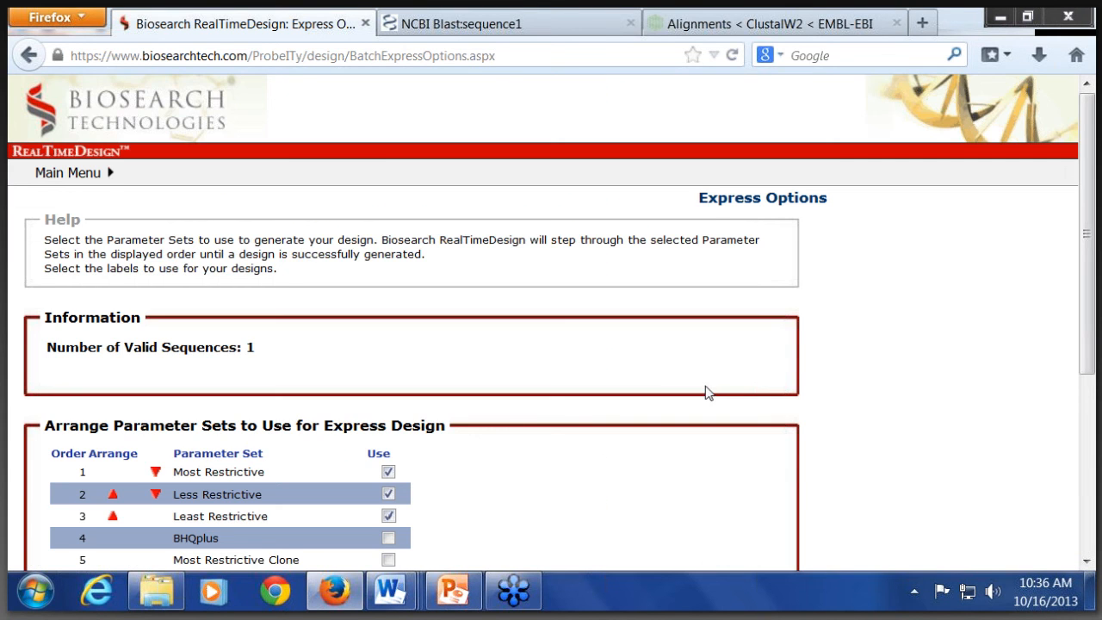
scroll(499, 369, down, 3)
scroll(503, 374, down, 1)
click(753, 494)
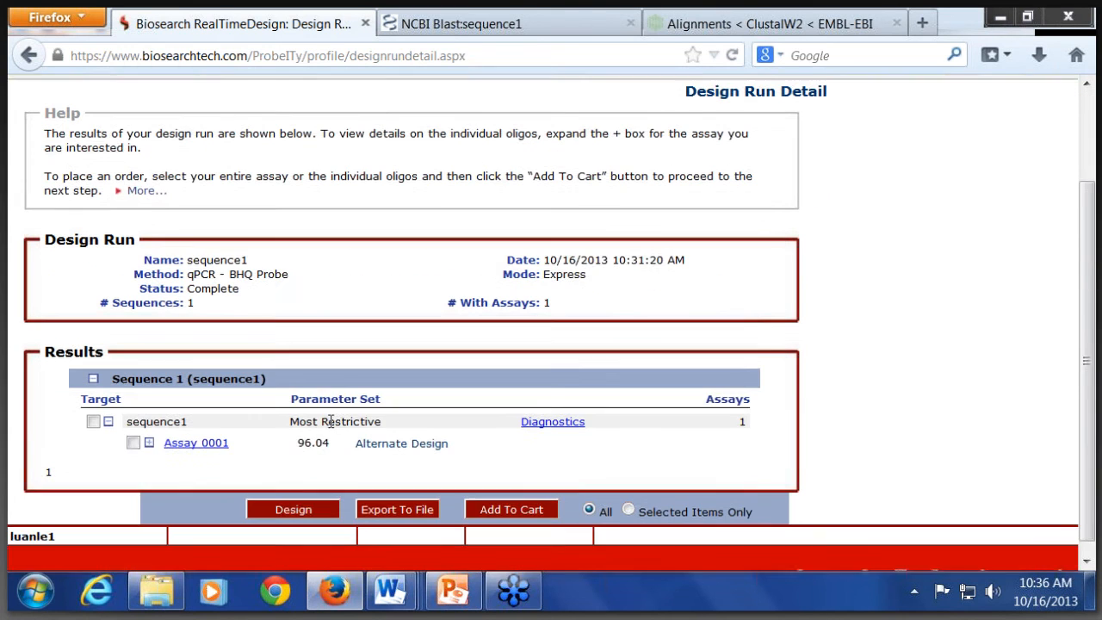
Step: Expand Assay 0001 in the sequence1 results and examine its oligos, mis-alignments and amplicon detail
scroll(693, 427, down, 2)
click(149, 429)
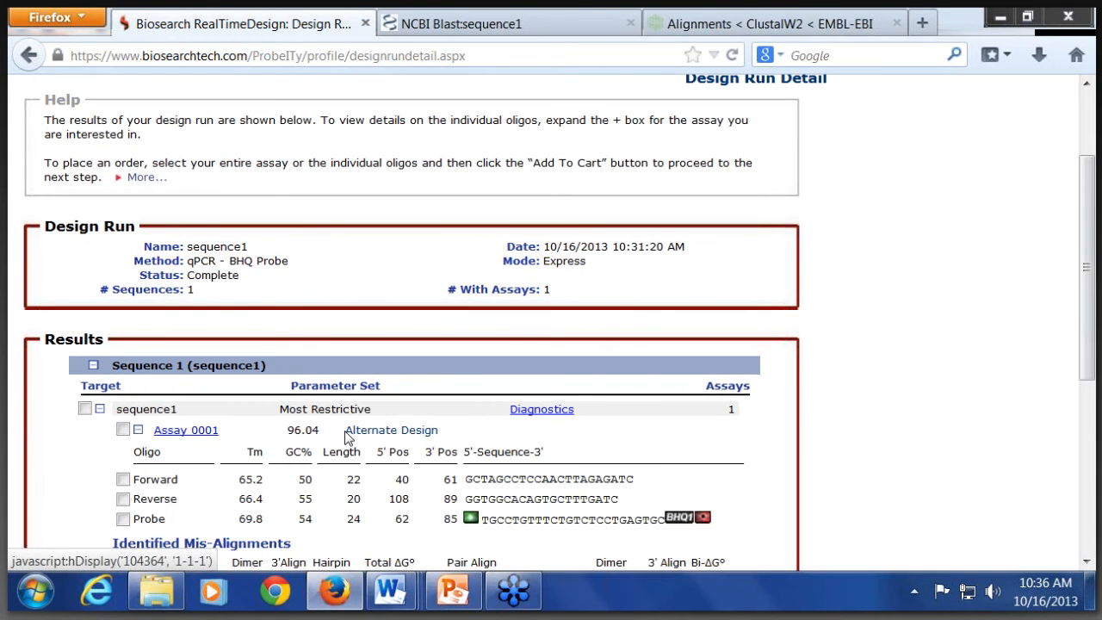
scroll(348, 435, down, 3)
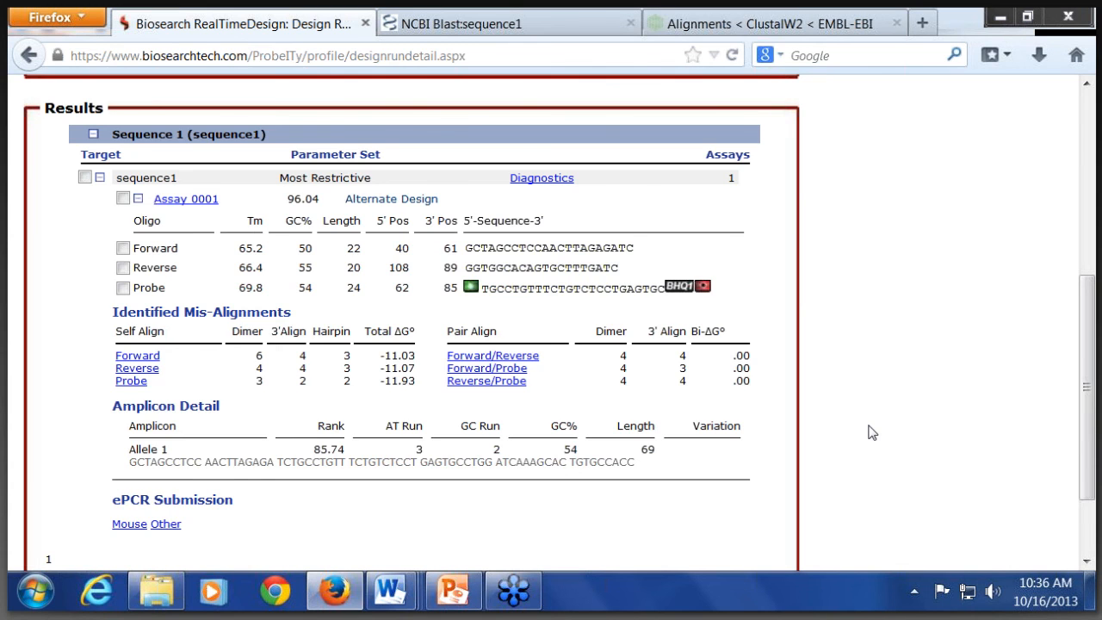
scroll(868, 432, up, 5)
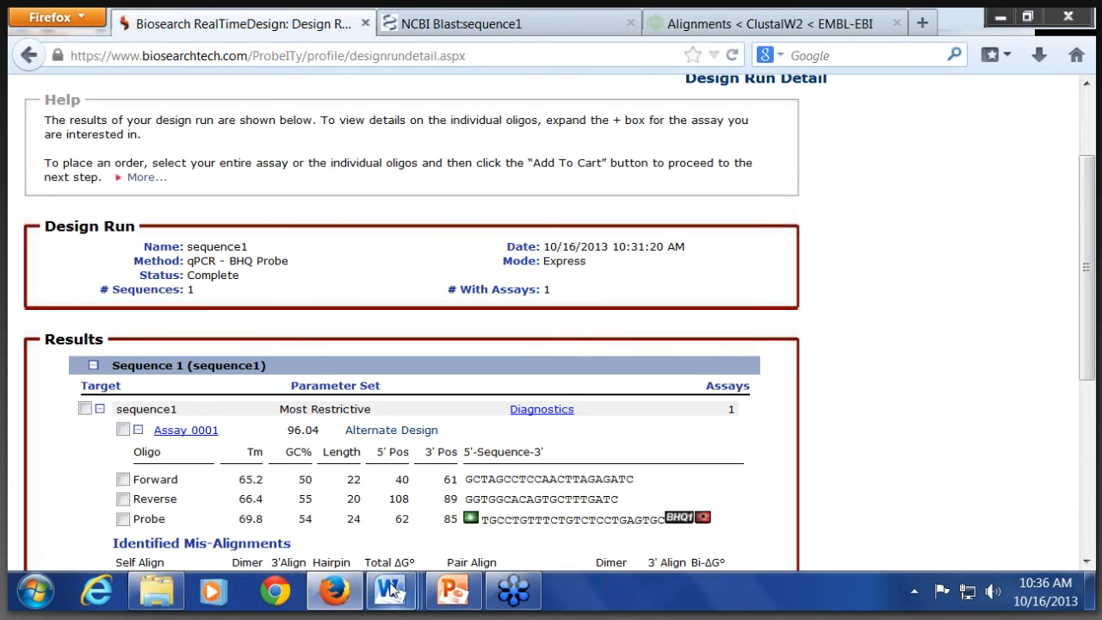
Step: Switch to the PowerPoint presentation "qPCR Assay Design 101 final" and show the Questions? slide
click(449, 594)
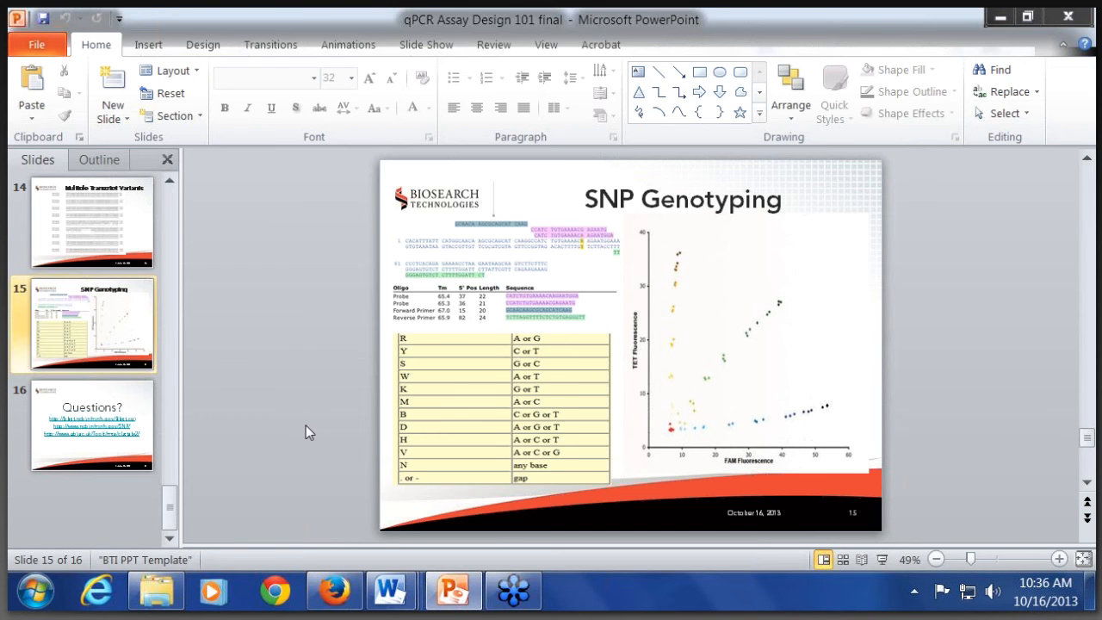
key(Down)
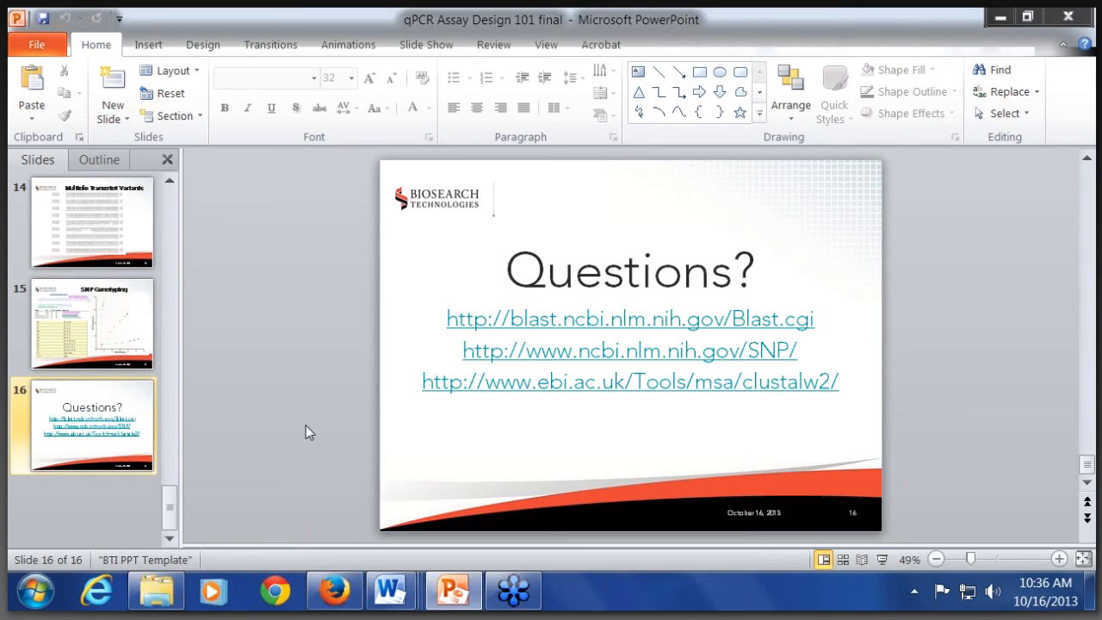